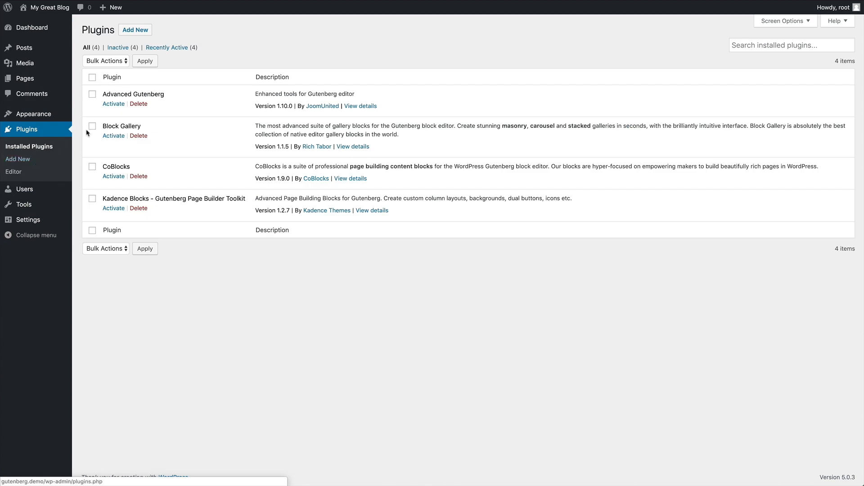
Activate the Advanced Gutenberg plugin and open the "Hello gutenberg!" post for editing.
{"action": "left_click", "coordinate": [118, 104]}
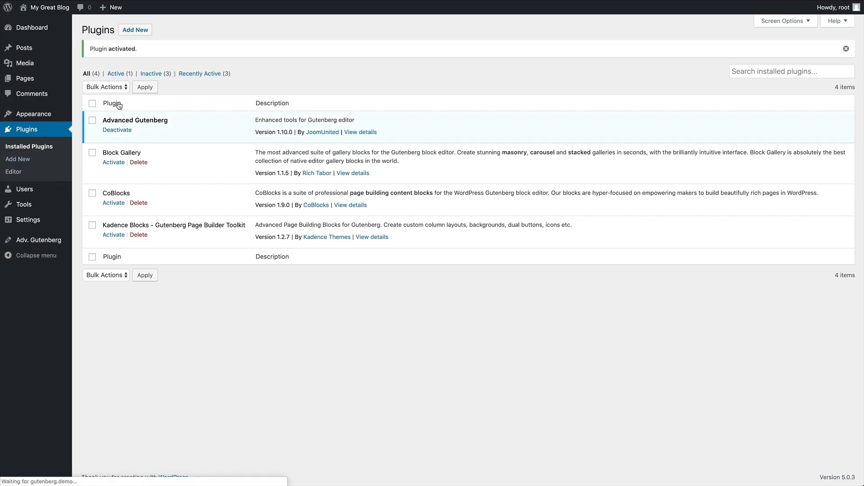
{"action": "left_click", "coordinate": [25, 49]}
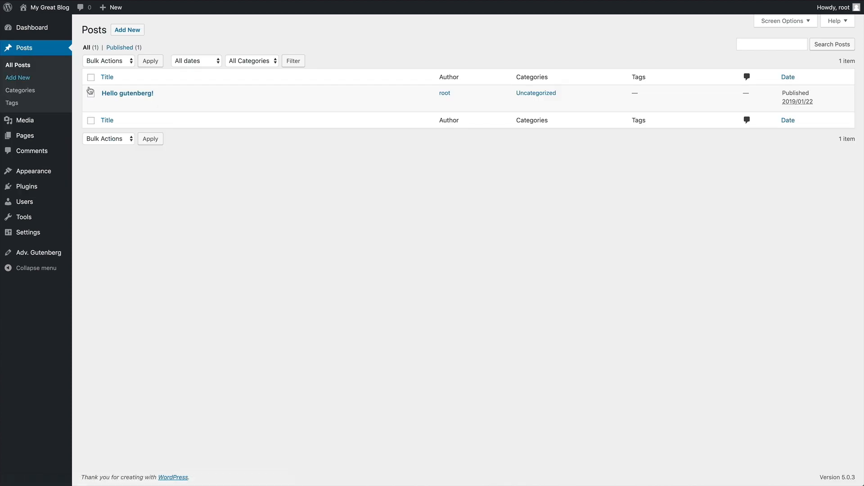
{"action": "left_click", "coordinate": [132, 96]}
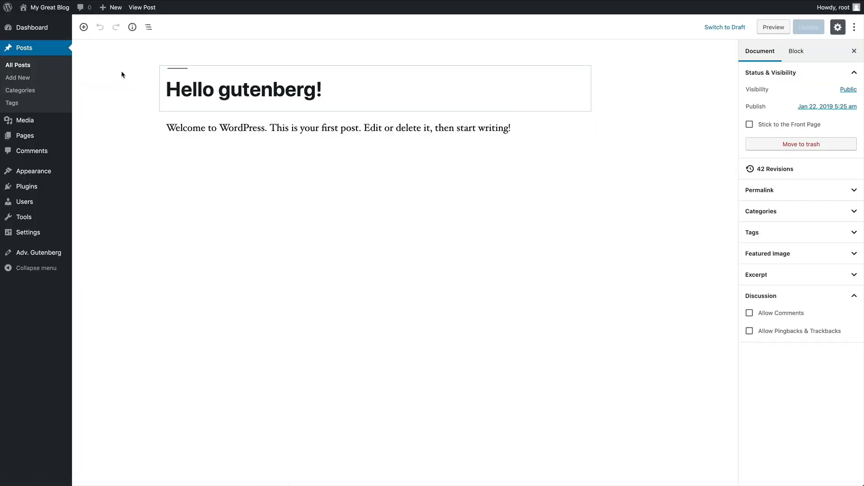
Add an Advanced Image block to the post using the first pier photo in the media library's top row.
{"action": "left_click", "coordinate": [84, 28]}
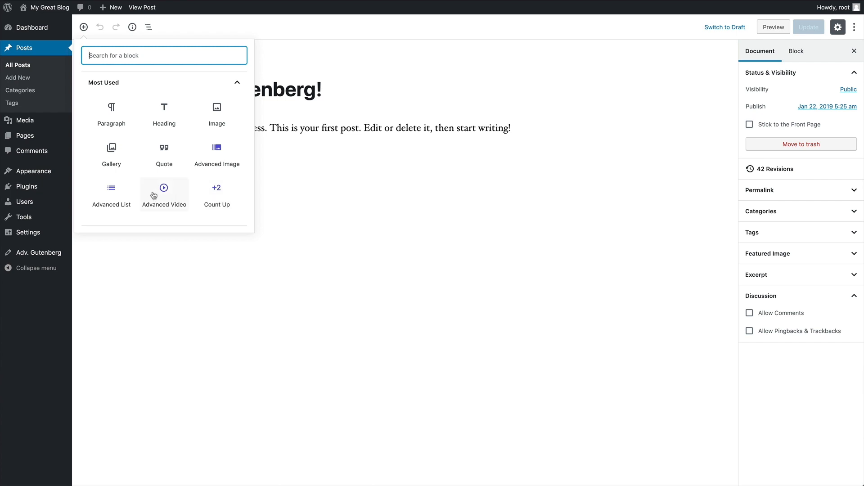
{"action": "left_click", "coordinate": [217, 153]}
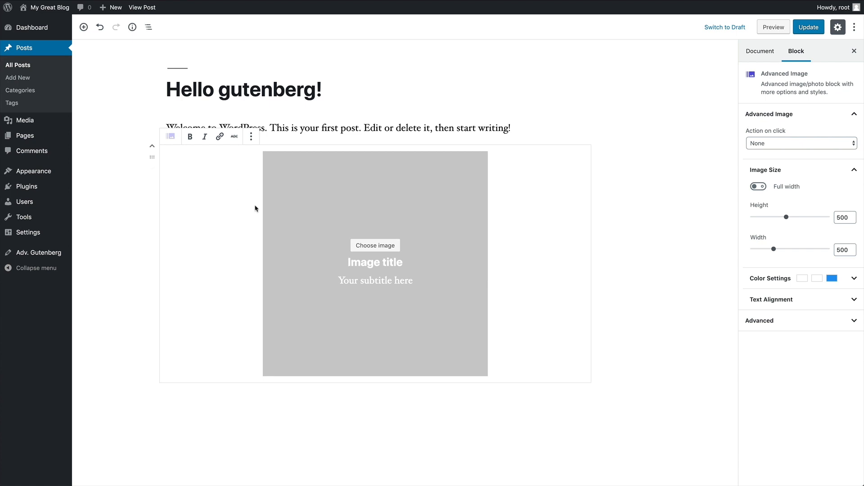
{"action": "left_click", "coordinate": [384, 247]}
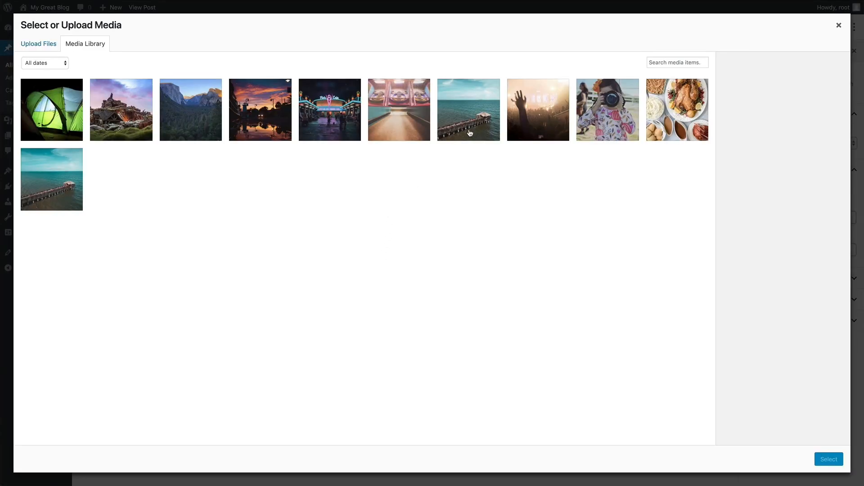
{"action": "left_click", "coordinate": [469, 133]}
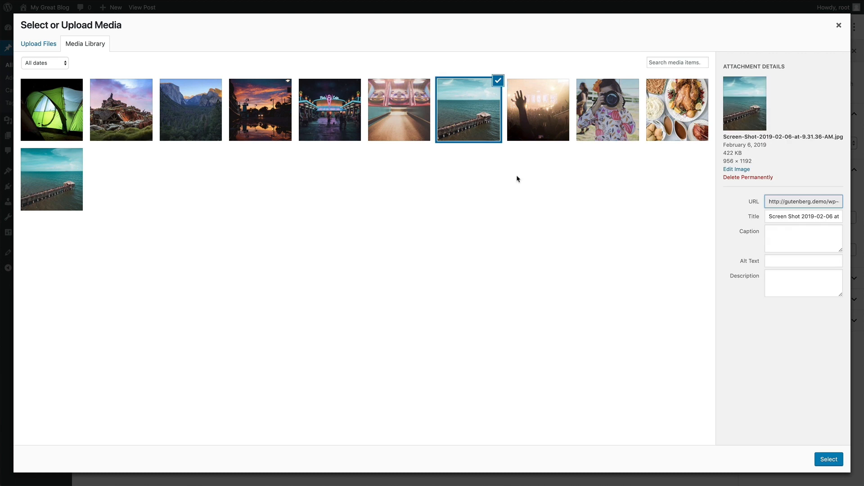
{"action": "left_click", "coordinate": [826, 459]}
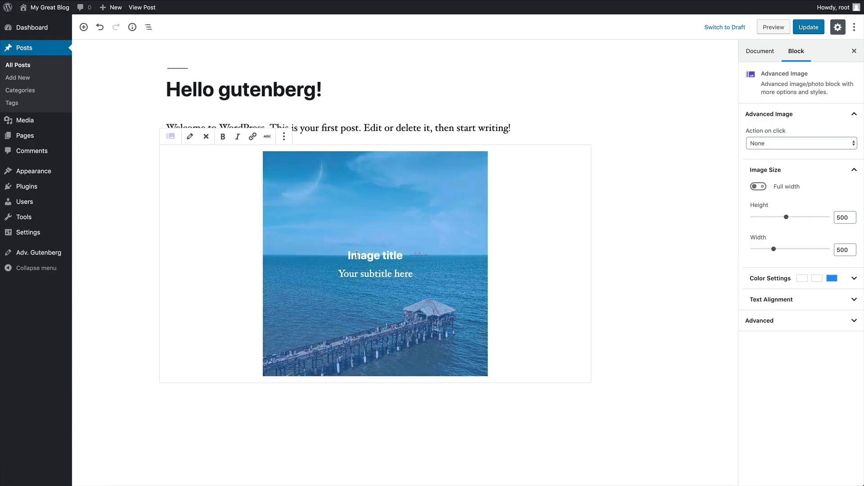
Set the image block's title to "Cocoa Beach" and its subtitle to "The pier from my drone".
{"action": "left_click_drag", "start_coordinate": [401, 255], "coordinate": [335, 255]}
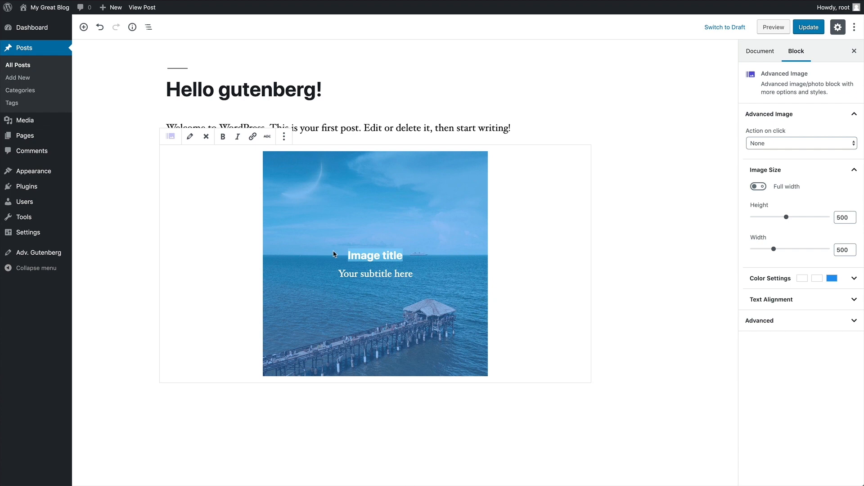
{"action": "key", "text": "BackSpace"}
{"action": "type", "text": "Coco"}
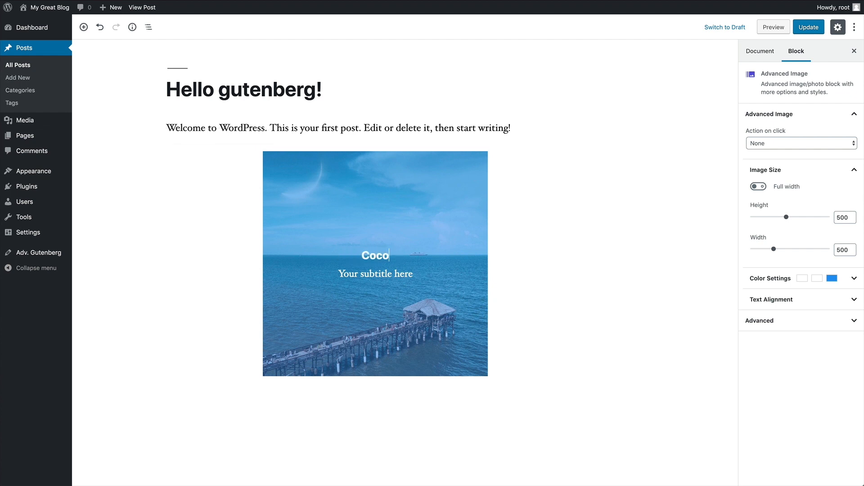
{"action": "type", "text": "a Beach"}
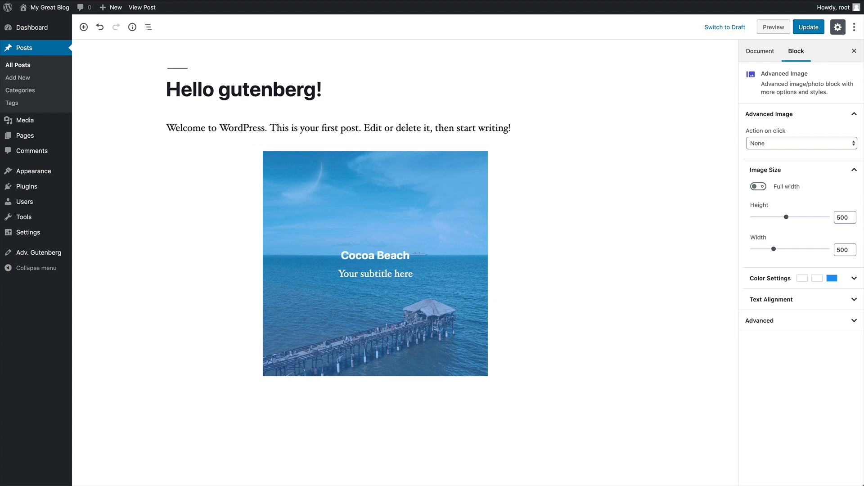
{"action": "triple_click", "coordinate": [371, 273]}
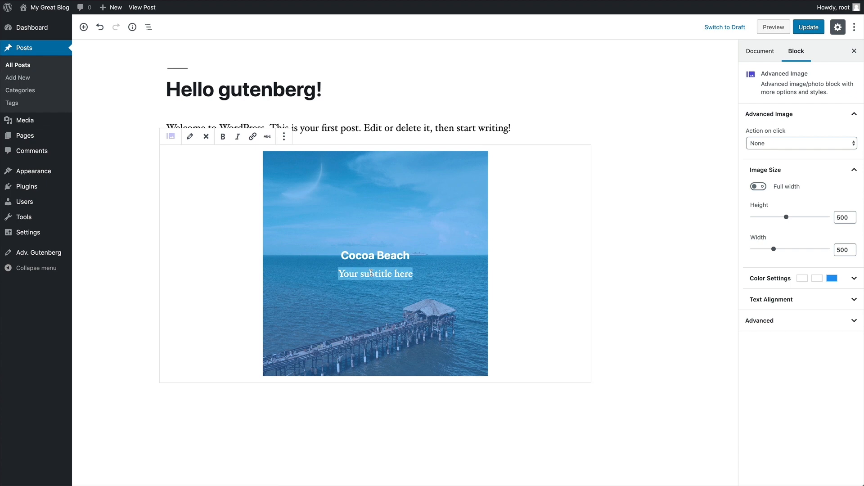
{"action": "type", "text": "The pier from"}
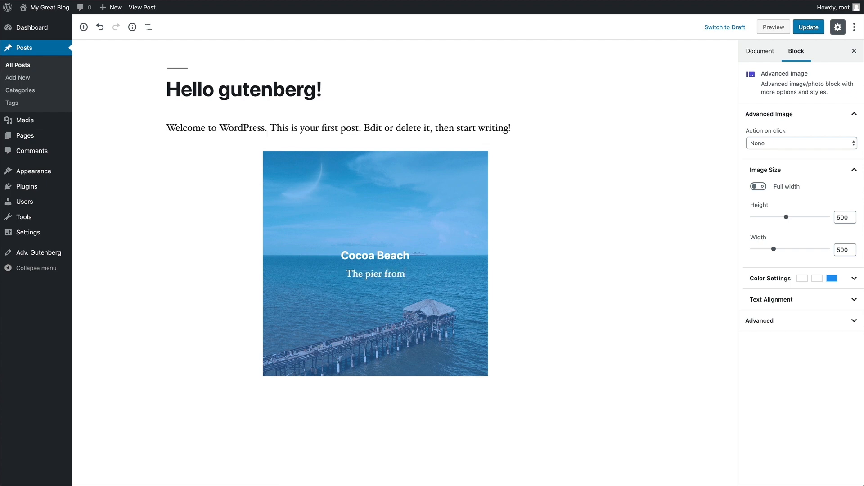
{"action": "type", "text": " my drone"}
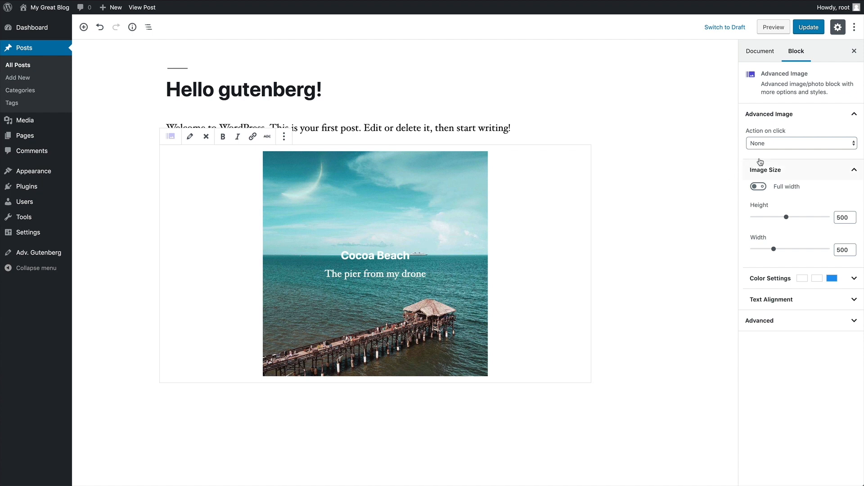
Keep the image's click action at None, make it full width and increase its height to 733.
{"action": "left_click", "coordinate": [788, 145]}
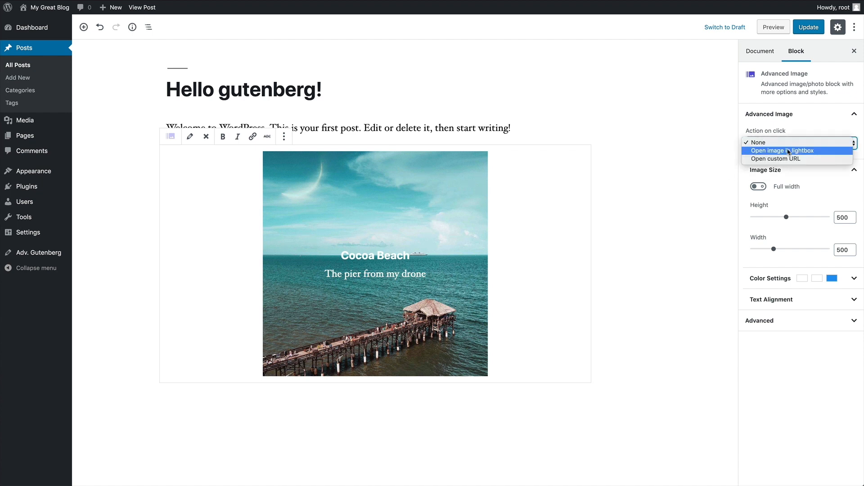
{"action": "left_click", "coordinate": [788, 144]}
{"action": "left_click", "coordinate": [758, 187]}
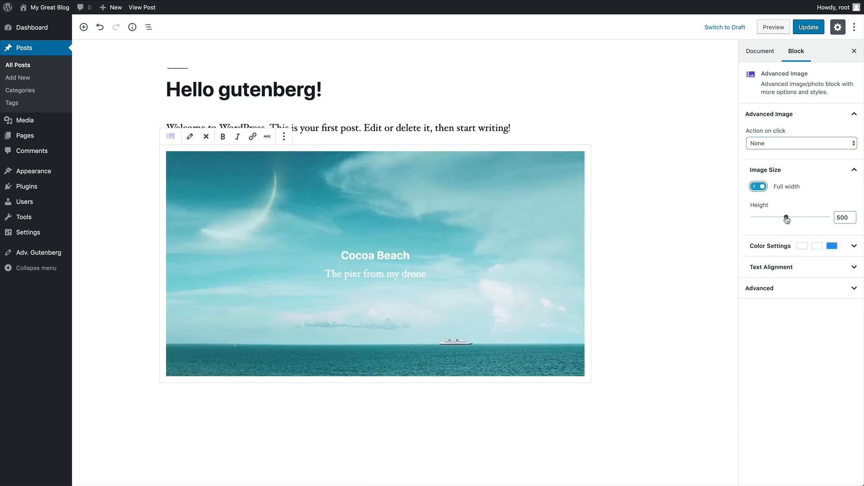
{"action": "left_click_drag", "start_coordinate": [787, 219], "coordinate": [803, 219]}
{"action": "scroll", "coordinate": [653, 193], "scroll_direction": "down", "scroll_amount": 3}
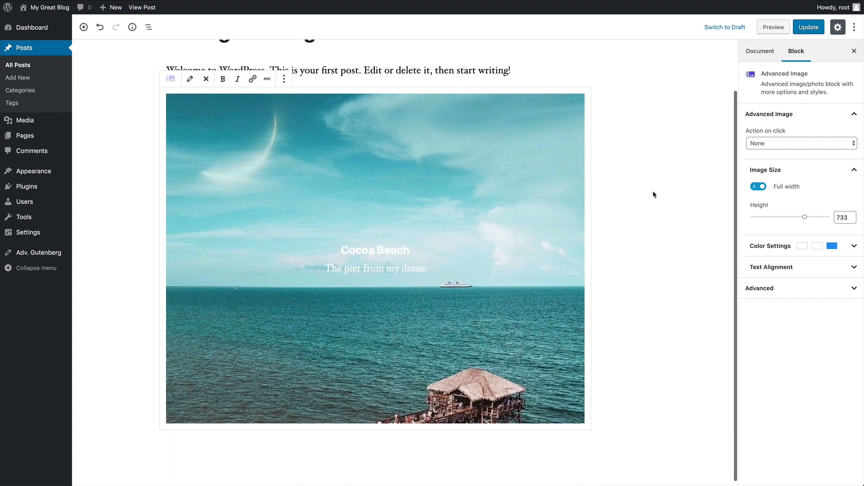
Color the image block's title black, its subtitle the lighter blue and its overlay white.
{"action": "left_click", "coordinate": [791, 247]}
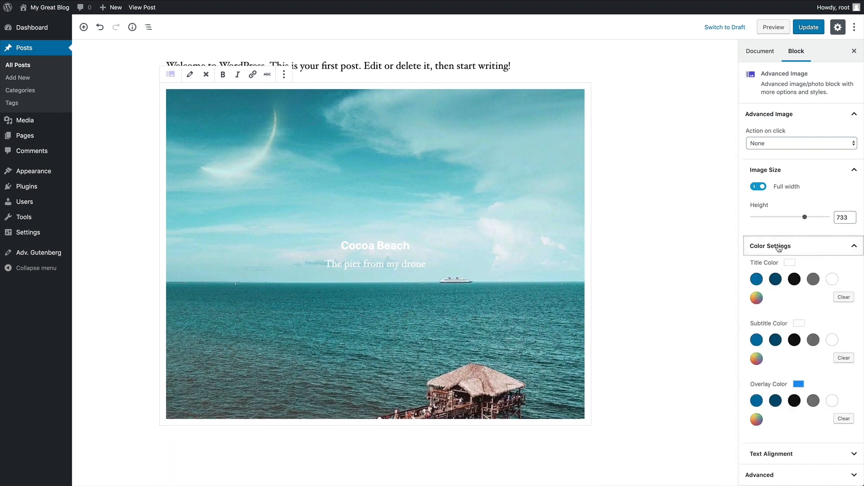
{"action": "left_click", "coordinate": [794, 282]}
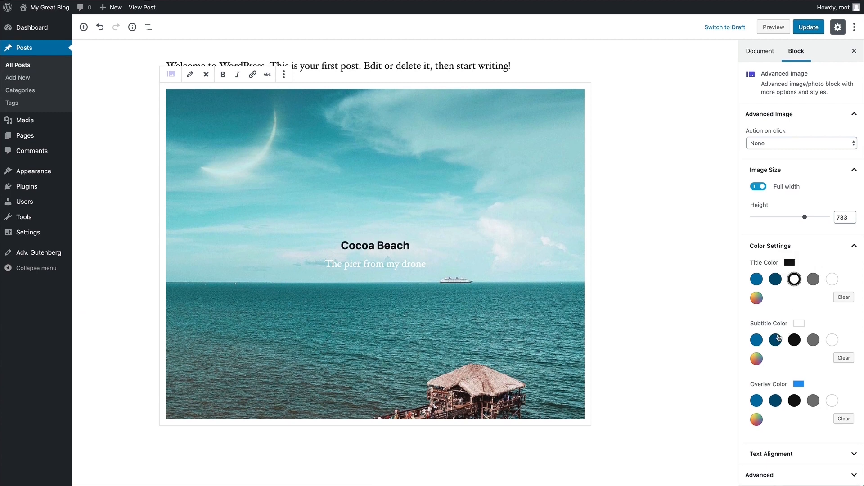
{"action": "left_click", "coordinate": [755, 340]}
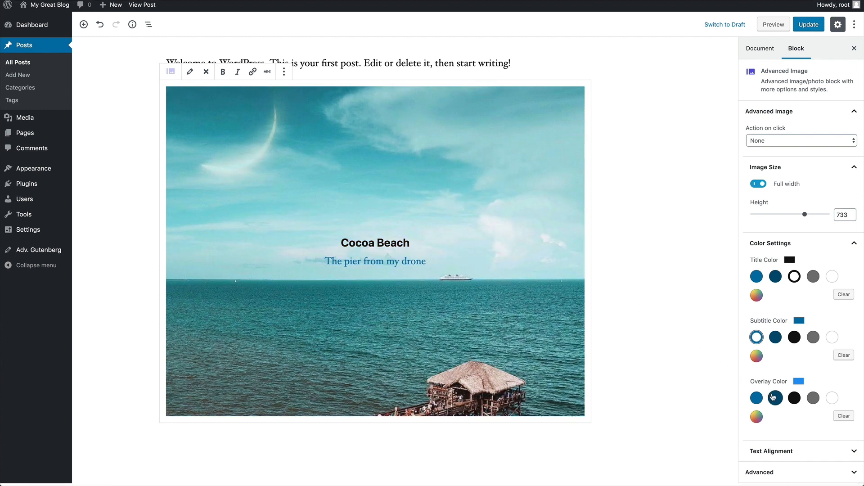
{"action": "left_click", "coordinate": [831, 398]}
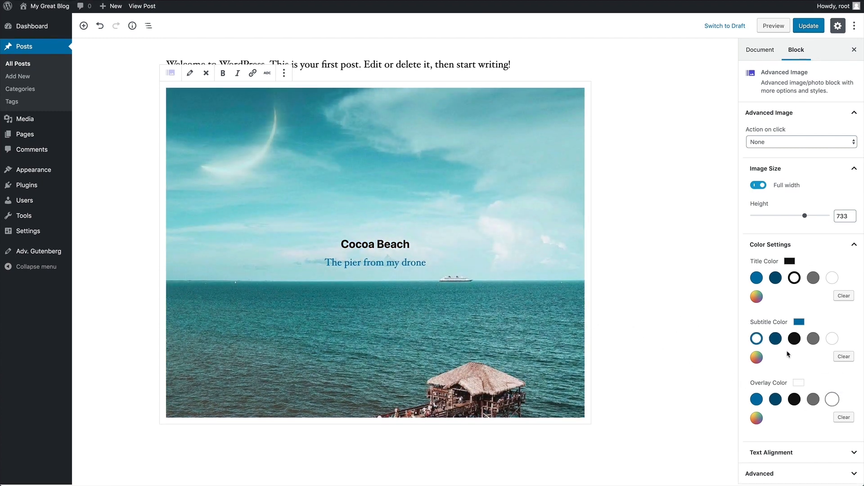
{"action": "left_click", "coordinate": [788, 249]}
Align the image block's text vertically to Bottom and horizontally to Left.
{"action": "left_click", "coordinate": [786, 267]}
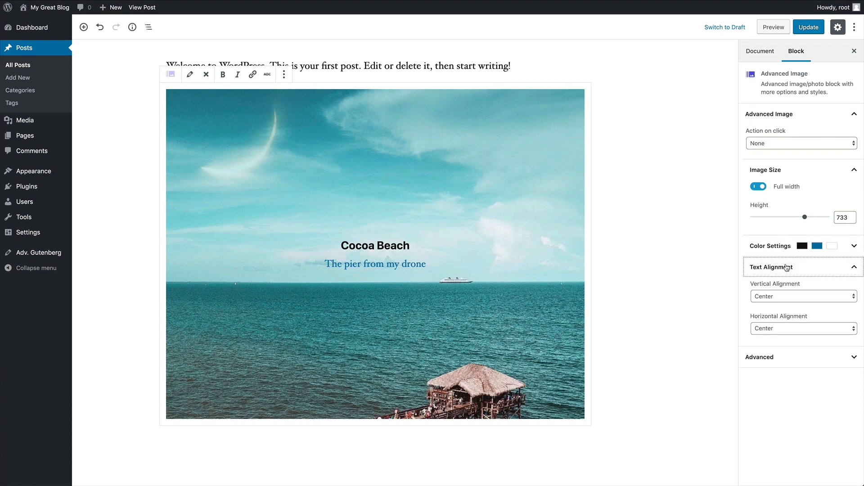
{"action": "left_click", "coordinate": [780, 297]}
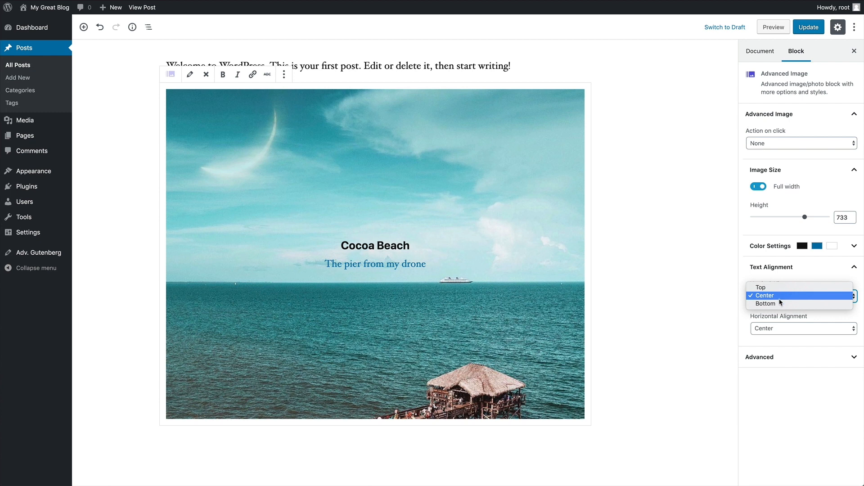
{"action": "left_click", "coordinate": [779, 303]}
{"action": "left_click", "coordinate": [778, 325]}
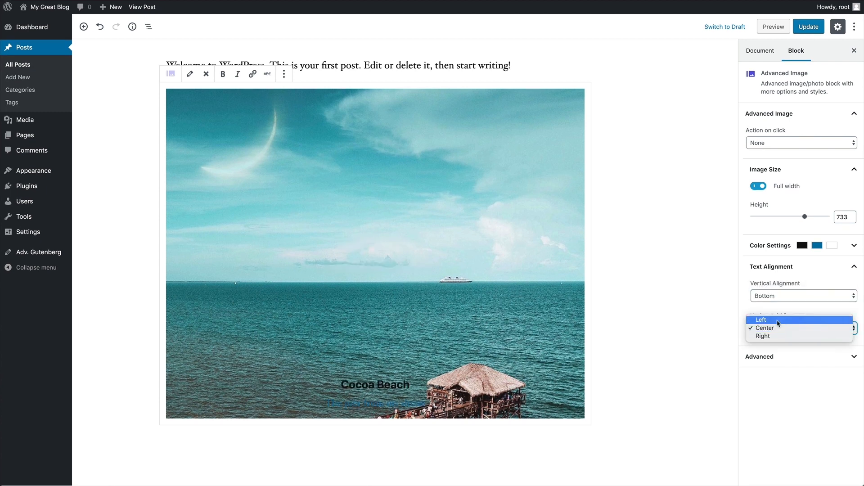
{"action": "left_click", "coordinate": [778, 320]}
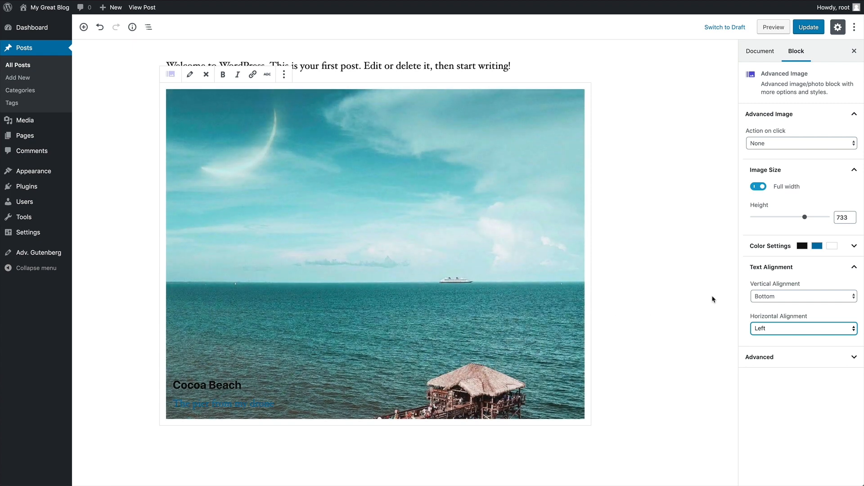
Color the image block's title and subtitle white and its overlay gray.
{"action": "left_click", "coordinate": [776, 250]}
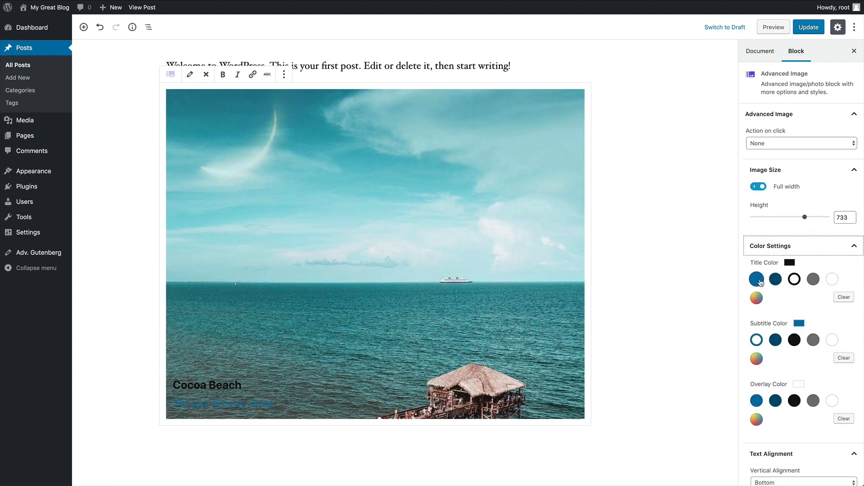
{"action": "left_click", "coordinate": [831, 279]}
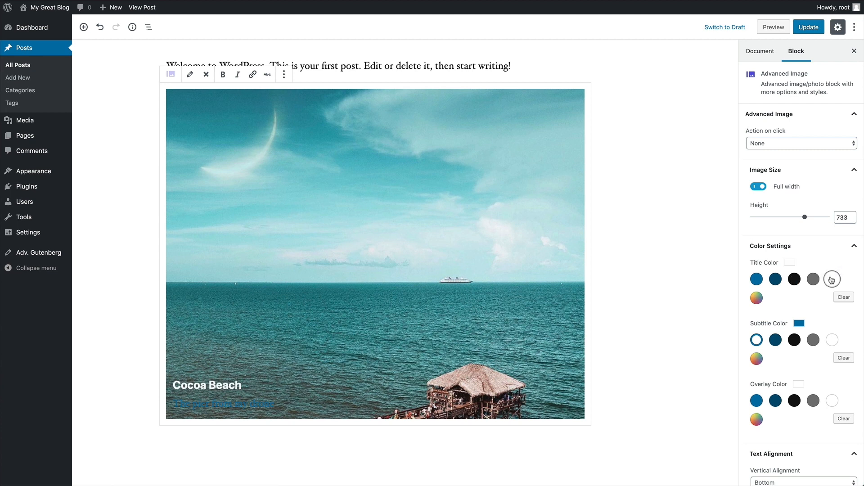
{"action": "left_click", "coordinate": [831, 340]}
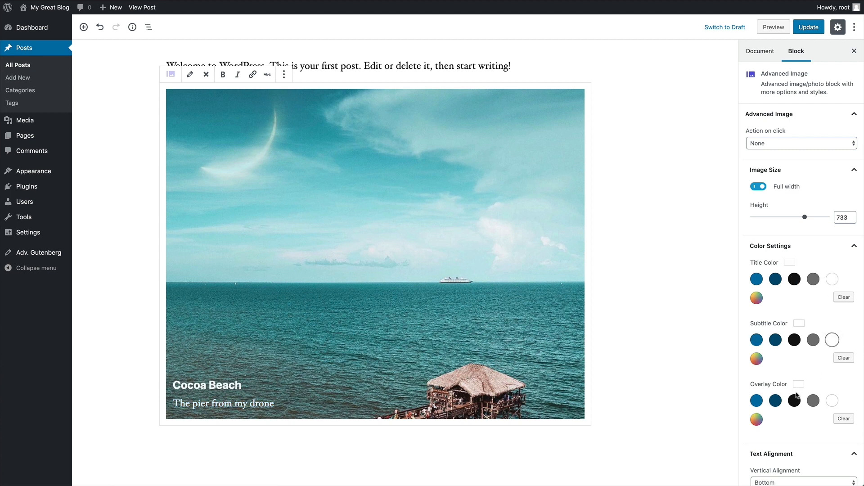
{"action": "left_click", "coordinate": [813, 400]}
{"action": "left_click", "coordinate": [789, 248]}
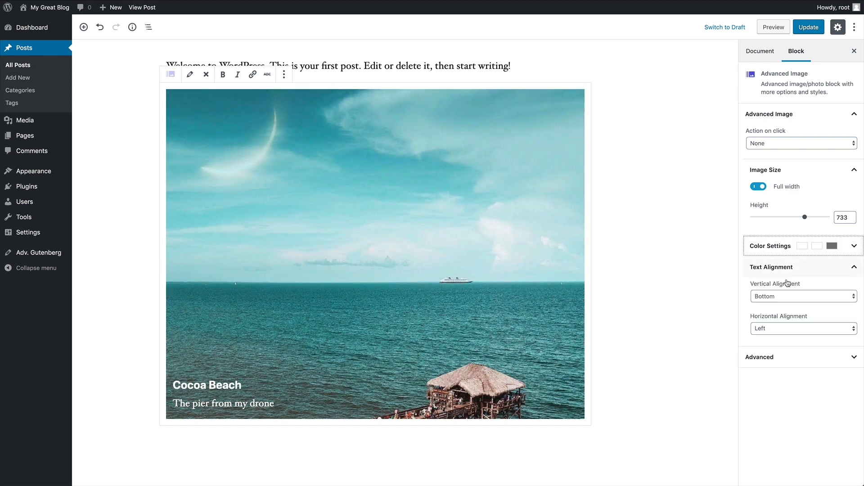
{"action": "left_click", "coordinate": [785, 268]}
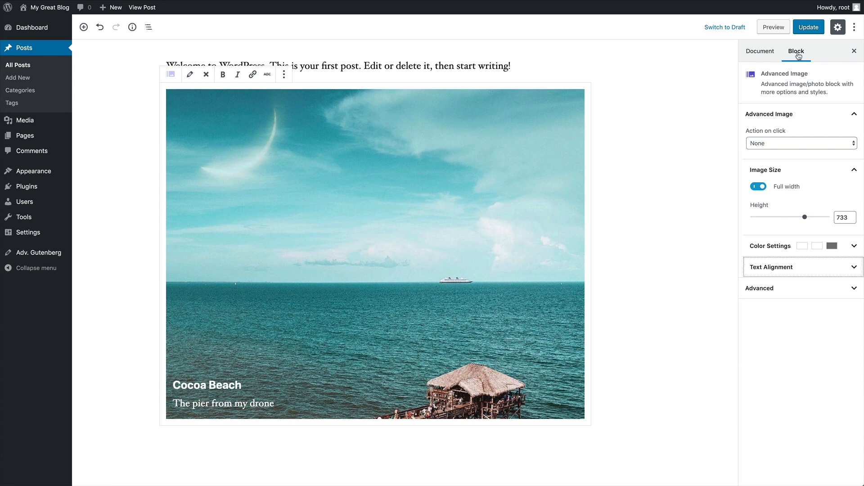
Update the post and check the image block on the published page, returning to the post editor when done.
{"action": "left_click", "coordinate": [809, 28]}
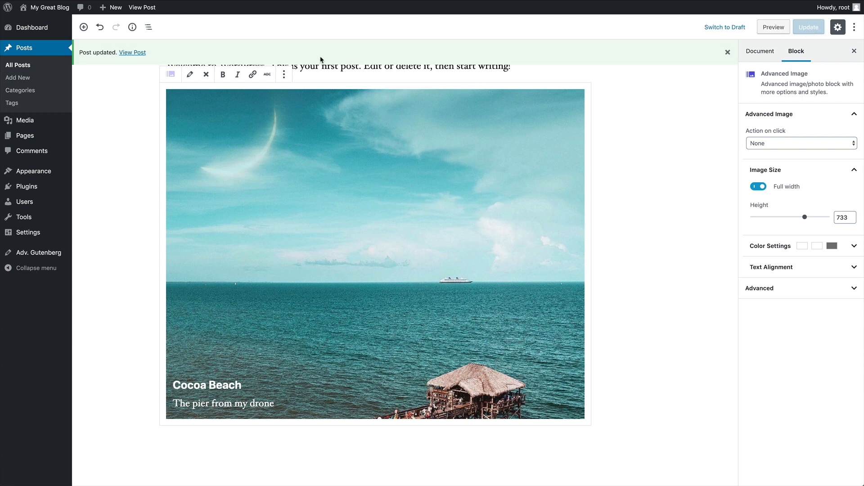
{"action": "left_click", "coordinate": [133, 53]}
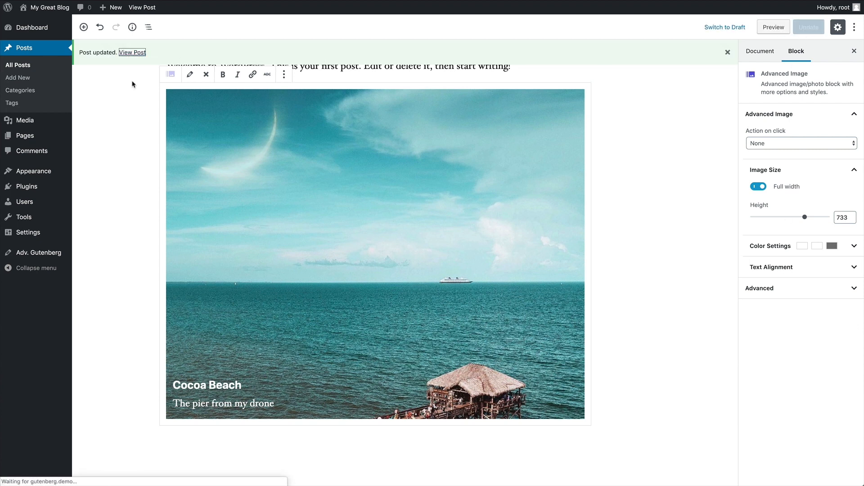
{"action": "scroll", "coordinate": [621, 158], "scroll_direction": "down", "scroll_amount": 4}
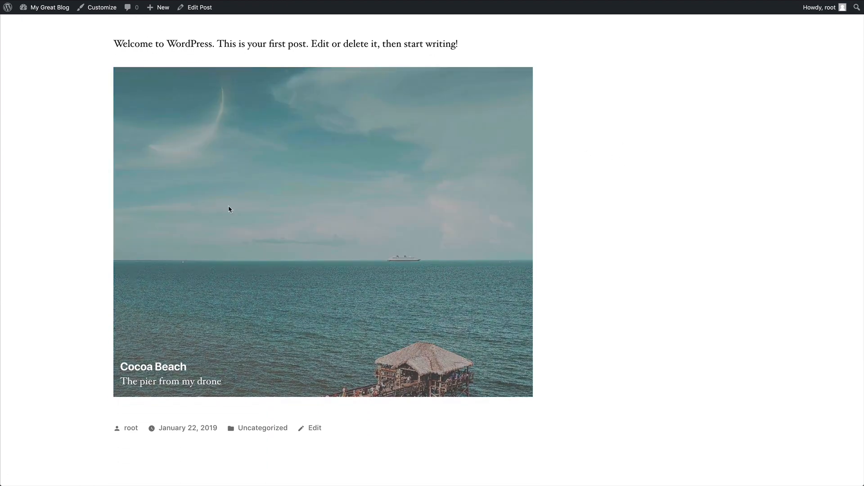
{"action": "scroll", "coordinate": [81, 129], "scroll_direction": "up", "scroll_amount": 3}
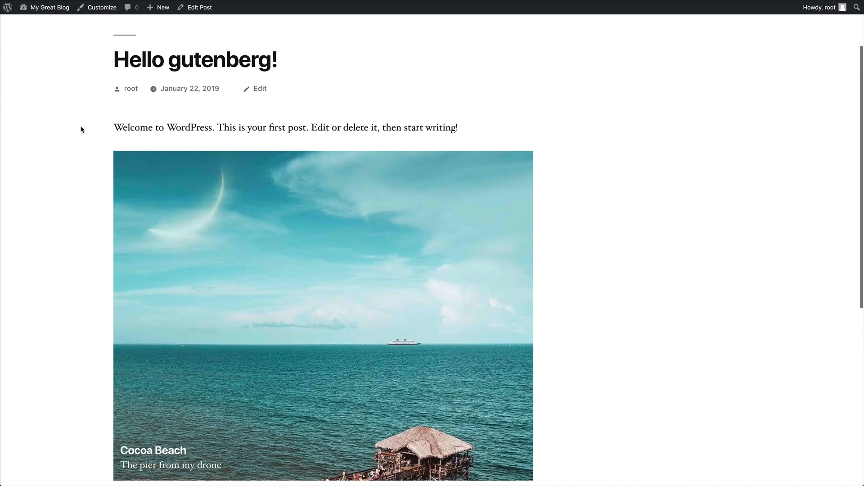
{"action": "left_click", "coordinate": [193, 14]}
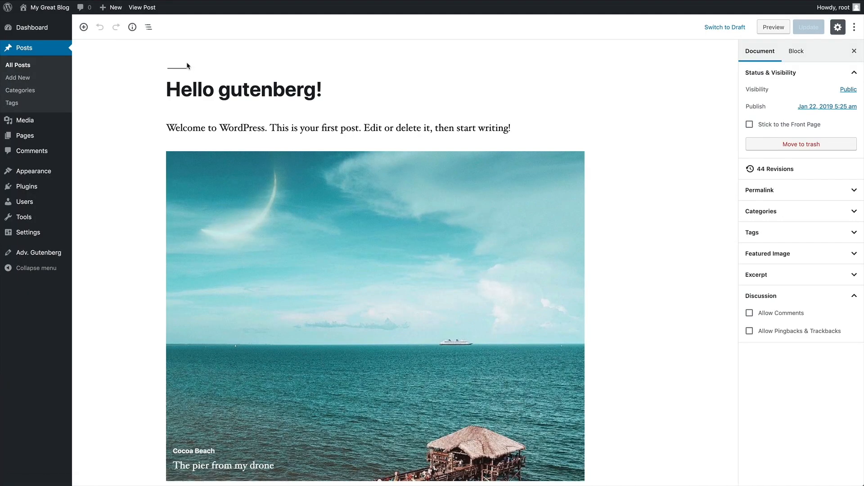
Remove the Advanced Image block from the post.
{"action": "scroll", "coordinate": [187, 66], "scroll_direction": "down", "scroll_amount": 2}
{"action": "left_click", "coordinate": [566, 117]}
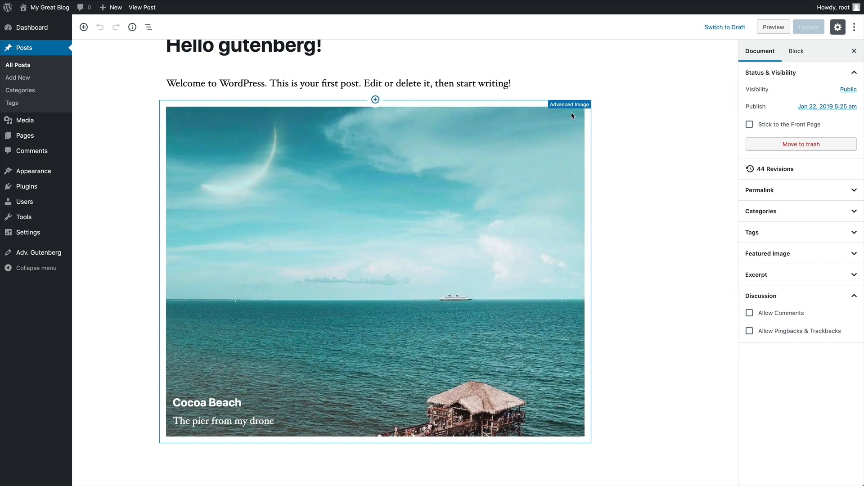
{"action": "left_click", "coordinate": [222, 92]}
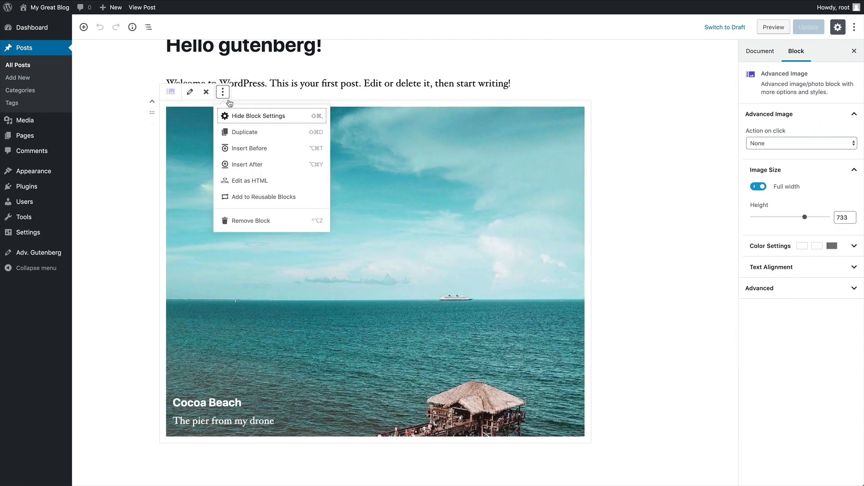
{"action": "left_click", "coordinate": [258, 221]}
Insert an Advanced List block below the paragraph with the items Item 1, Item 2, Item 3 and And so on....
{"action": "left_click", "coordinate": [84, 27]}
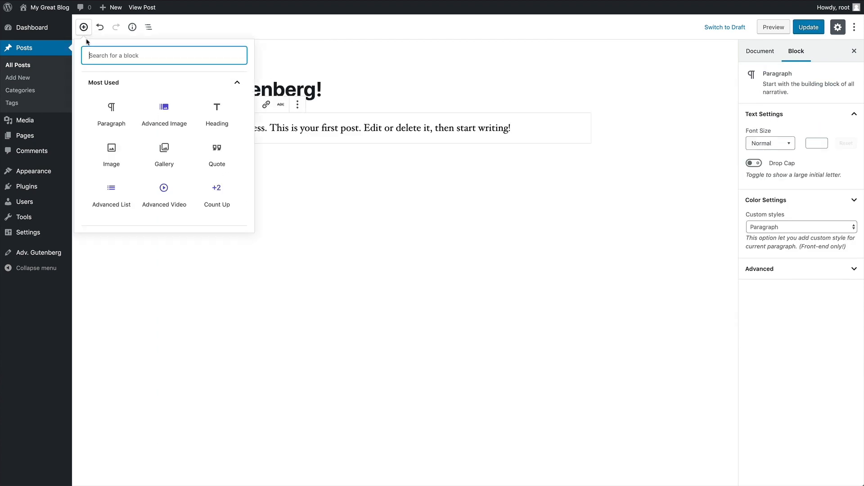
{"action": "left_click", "coordinate": [111, 193]}
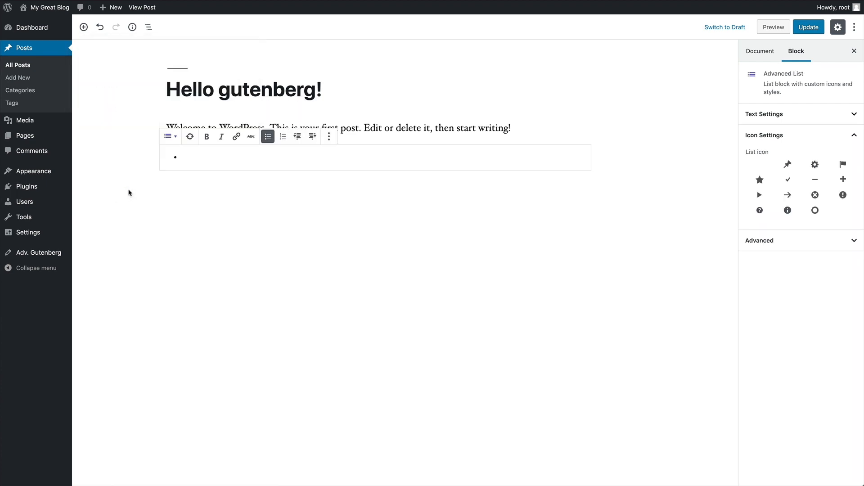
{"action": "type", "text": "Item 1"}
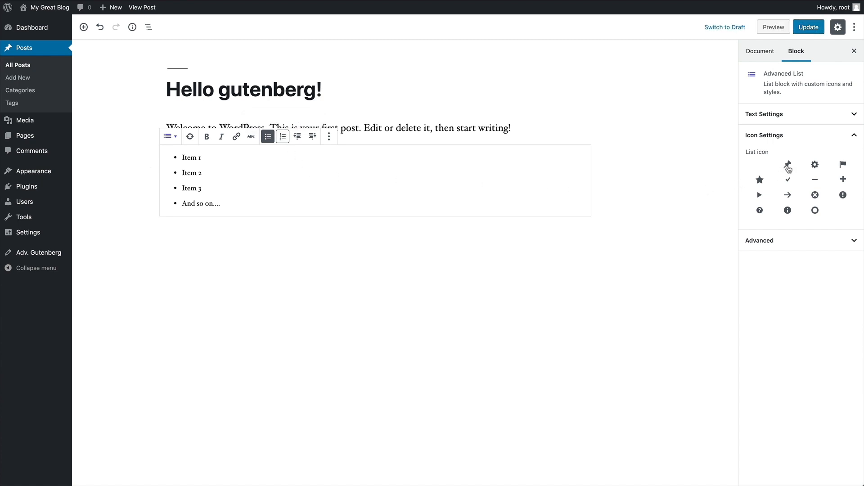
Try the pin and gear icons on the list, settling on the star as the list icon.
{"action": "left_click", "coordinate": [787, 166]}
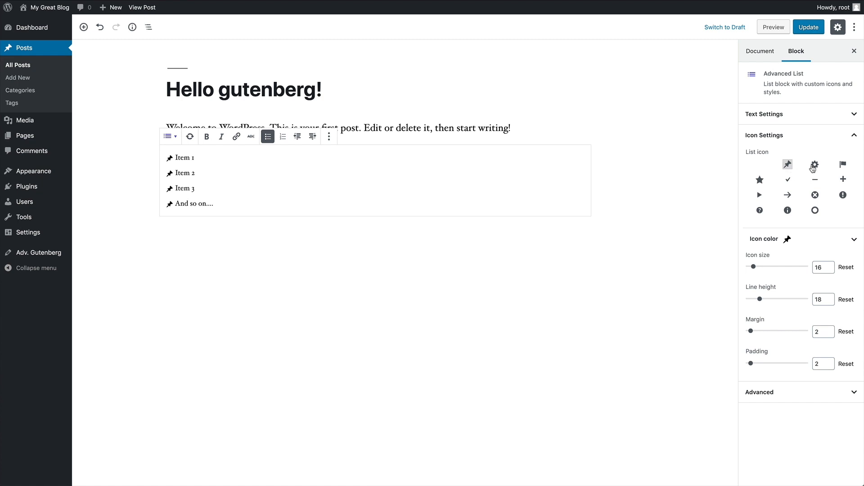
{"action": "left_click", "coordinate": [815, 165]}
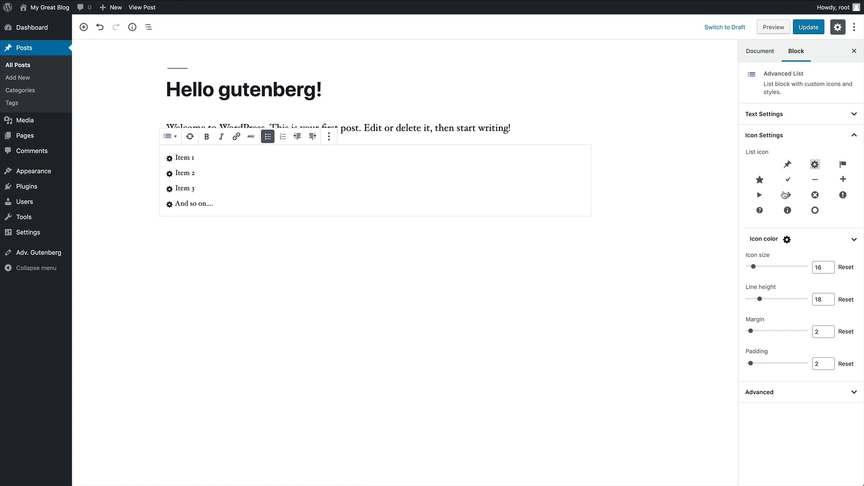
{"action": "left_click", "coordinate": [760, 180]}
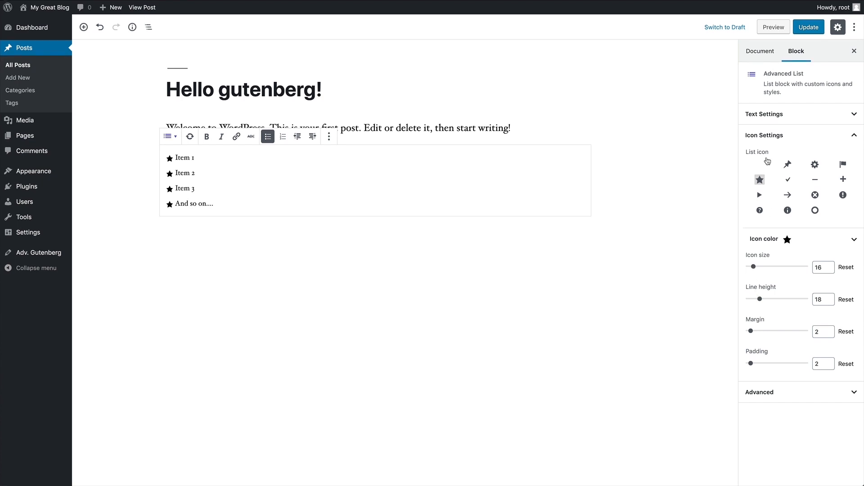
Set the list's text size to 27, icon size to 29, line height to 46, margin to 6 and padding to 14.
{"action": "left_click", "coordinate": [772, 120]}
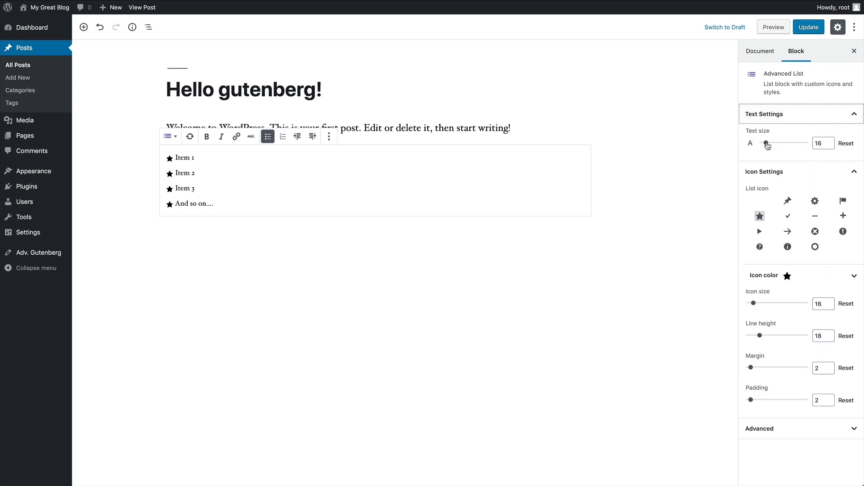
{"action": "left_click_drag", "start_coordinate": [767, 146], "coordinate": [771, 145]}
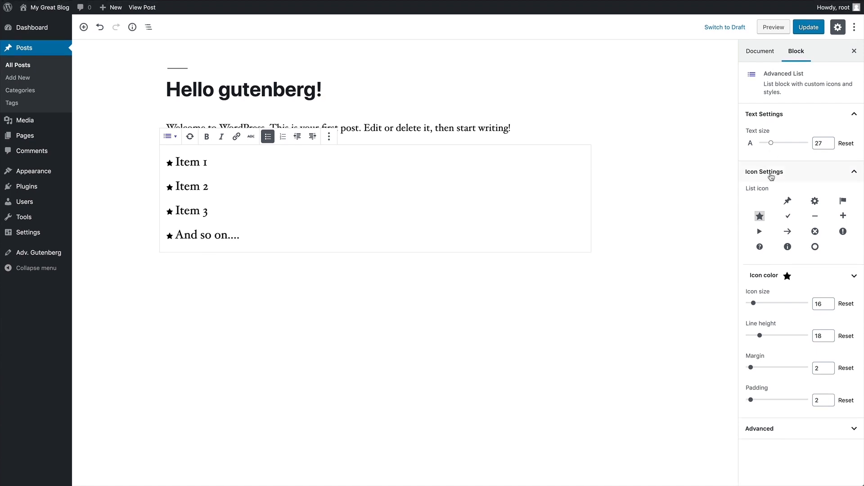
{"action": "left_click_drag", "start_coordinate": [754, 305], "coordinate": [761, 303]}
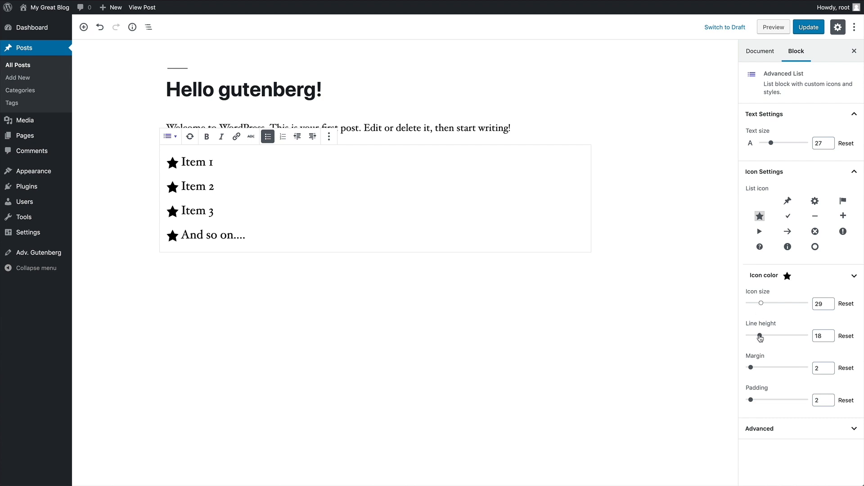
{"action": "mouse_move", "coordinate": [759, 337]}
{"action": "left_mouse_down"}
{"action": "mouse_move", "coordinate": [783, 338]}
{"action": "mouse_move", "coordinate": [774, 338]}
{"action": "left_mouse_up"}
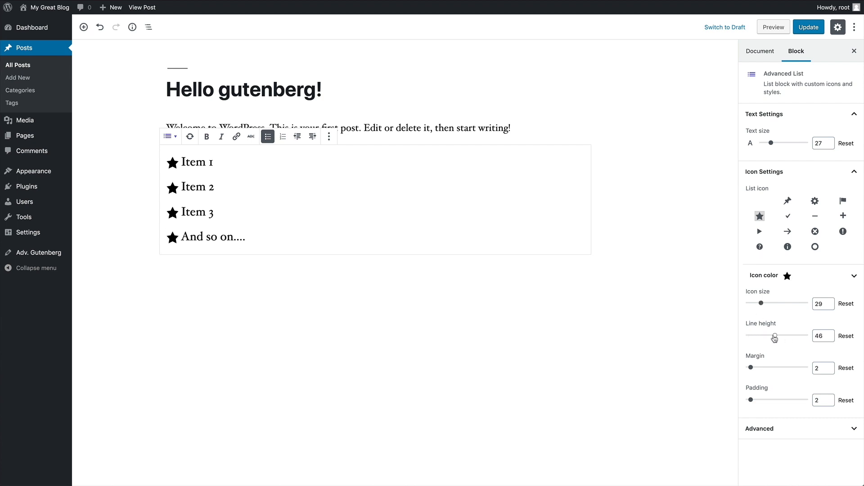
{"action": "mouse_move", "coordinate": [749, 367]}
{"action": "left_mouse_down"}
{"action": "mouse_move", "coordinate": [741, 368]}
{"action": "mouse_move", "coordinate": [752, 368]}
{"action": "left_mouse_up"}
{"action": "left_click_drag", "start_coordinate": [751, 399], "coordinate": [758, 401]}
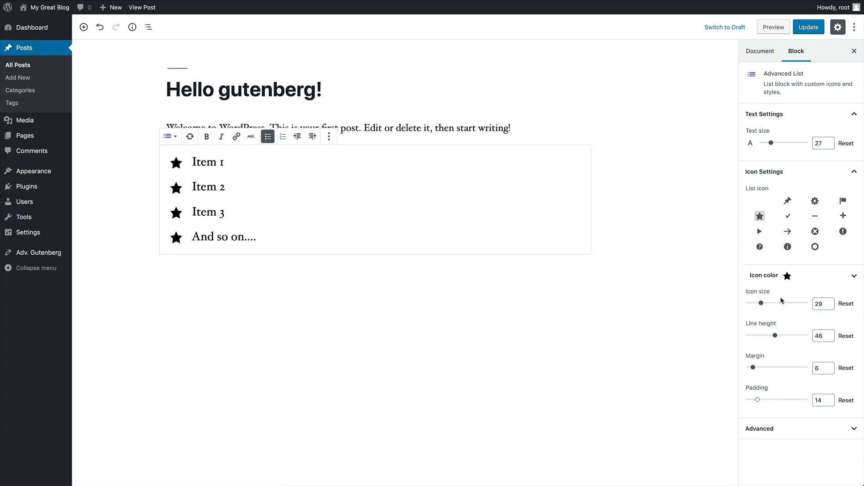
Color the list's star icons with the custom red #bf5858.
{"action": "left_click", "coordinate": [785, 275]}
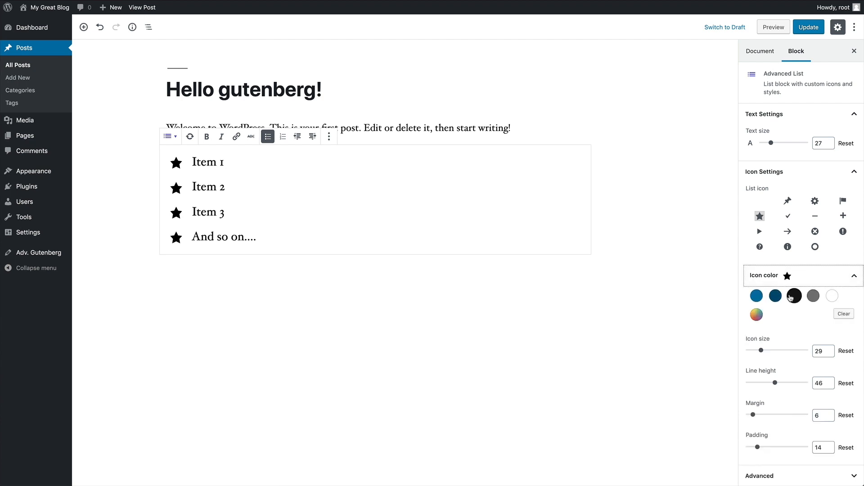
{"action": "left_click", "coordinate": [757, 296]}
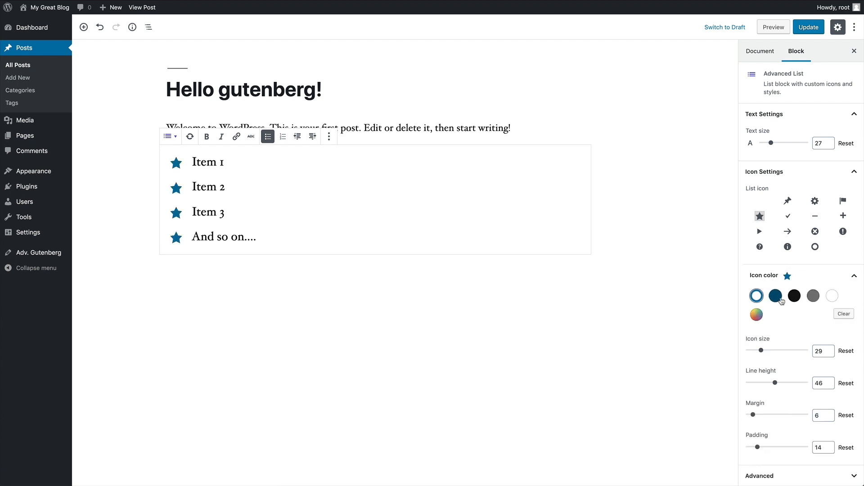
{"action": "left_click", "coordinate": [794, 295]}
{"action": "left_click", "coordinate": [756, 314]}
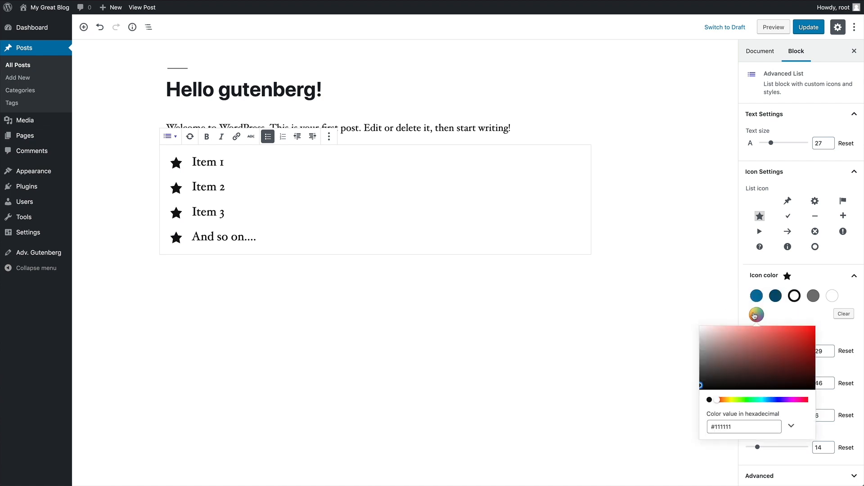
{"action": "left_click_drag", "start_coordinate": [768, 352], "coordinate": [762, 343]}
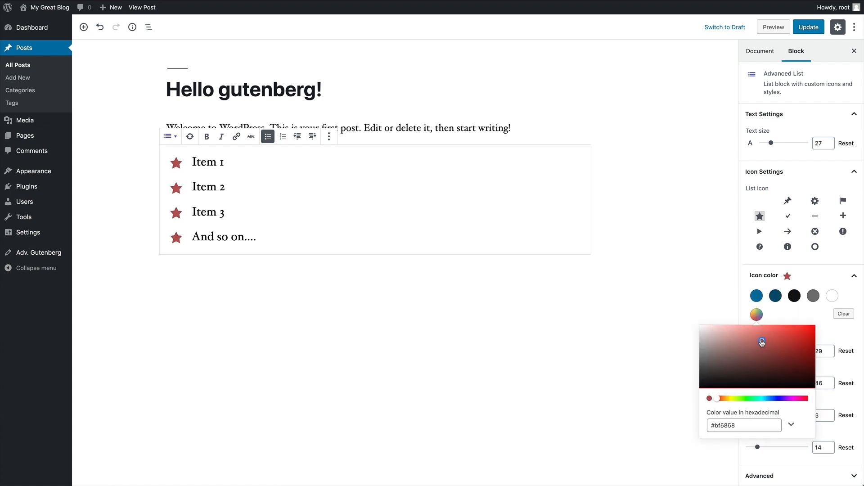
{"action": "left_click", "coordinate": [838, 333]}
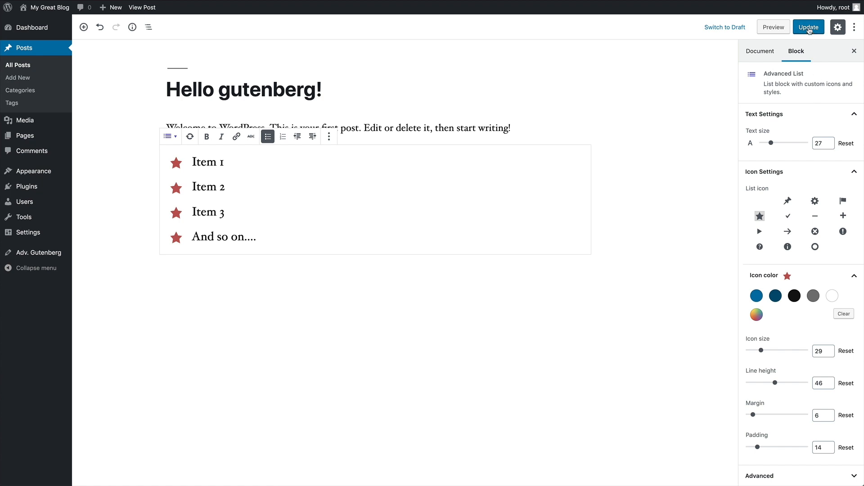
Update the post and check the star list on the published page, returning to the post editor when done.
{"action": "left_click", "coordinate": [809, 27]}
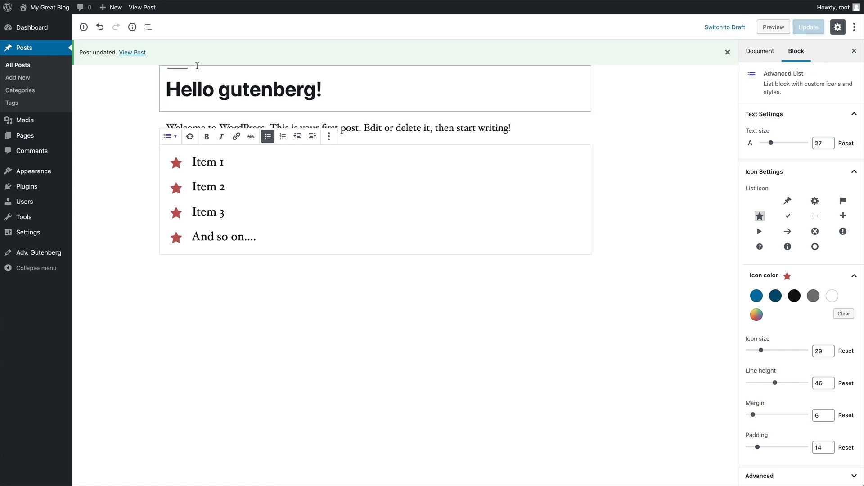
{"action": "left_click", "coordinate": [136, 54]}
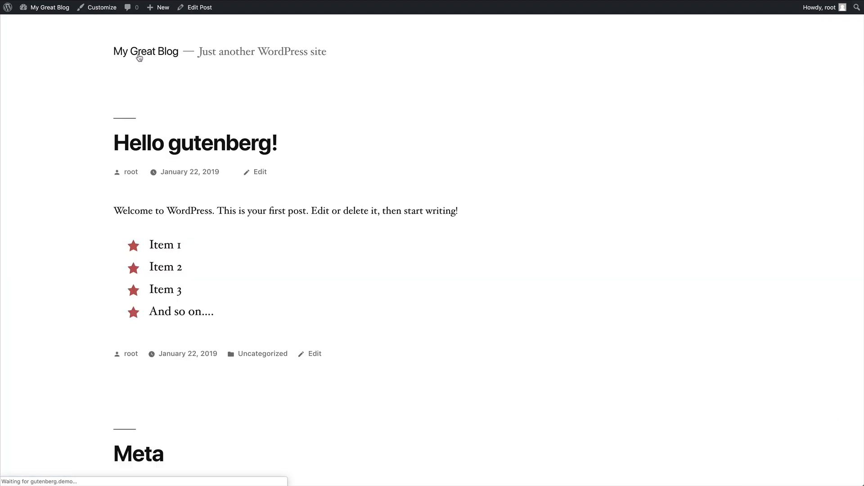
{"action": "scroll", "coordinate": [310, 172], "scroll_direction": "down", "scroll_amount": 2}
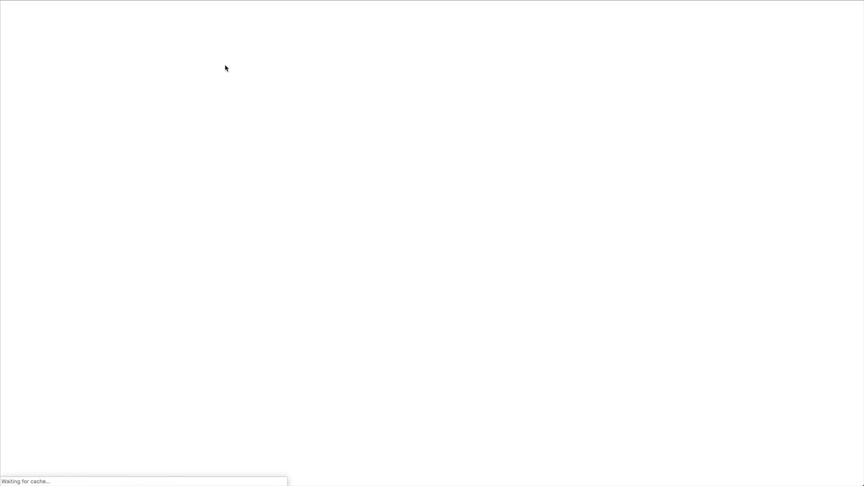
Remove the Advanced List block from the post.
{"action": "left_click", "coordinate": [220, 168]}
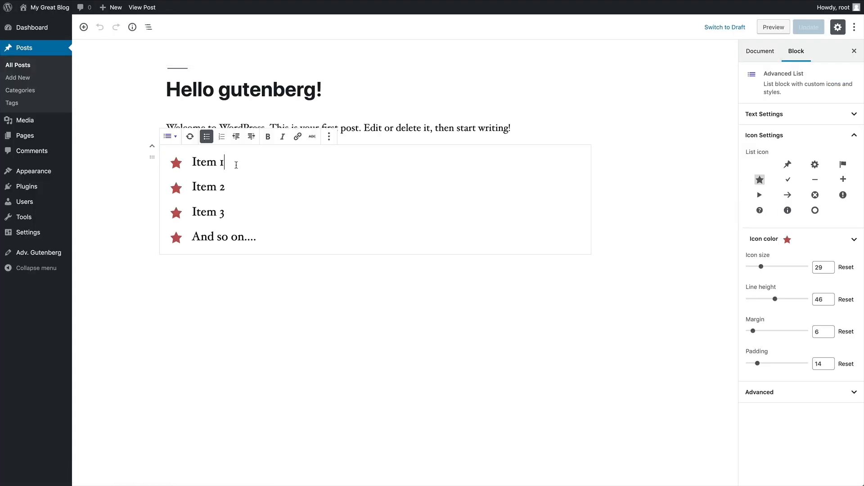
{"action": "left_click", "coordinate": [329, 137]}
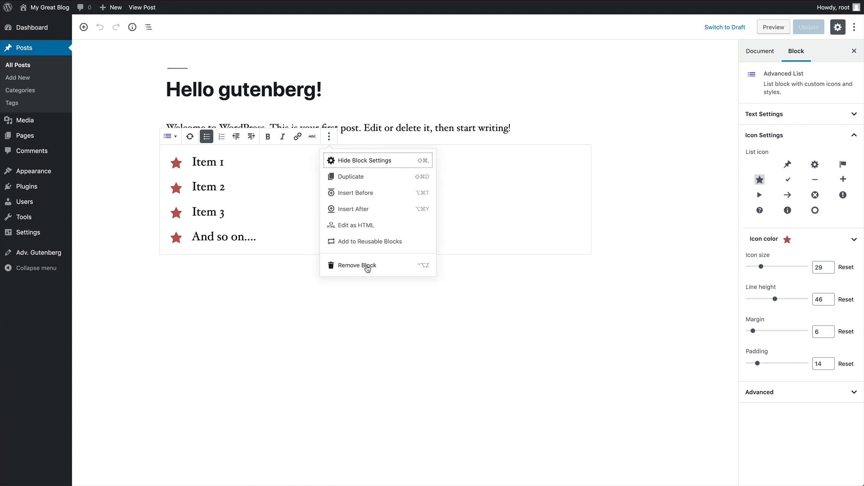
{"action": "left_click", "coordinate": [359, 265]}
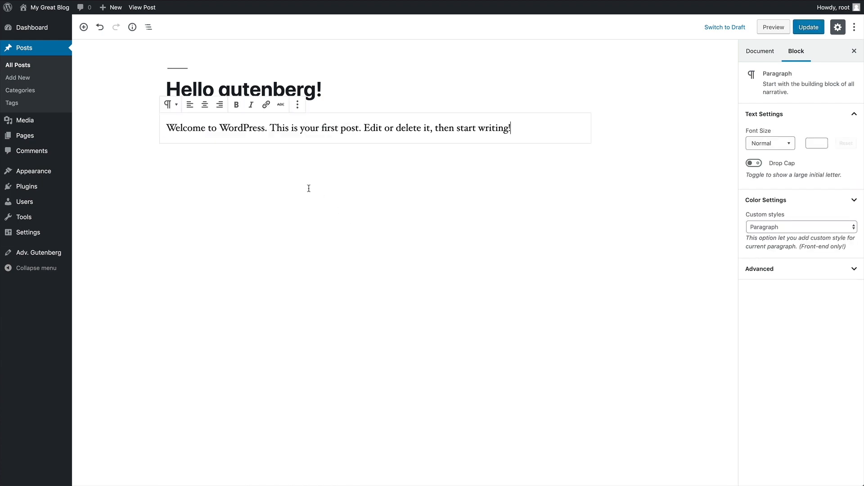
Browse the available block categories, search for "soc" and insert a Social Links block below the paragraph.
{"action": "left_click", "coordinate": [84, 27]}
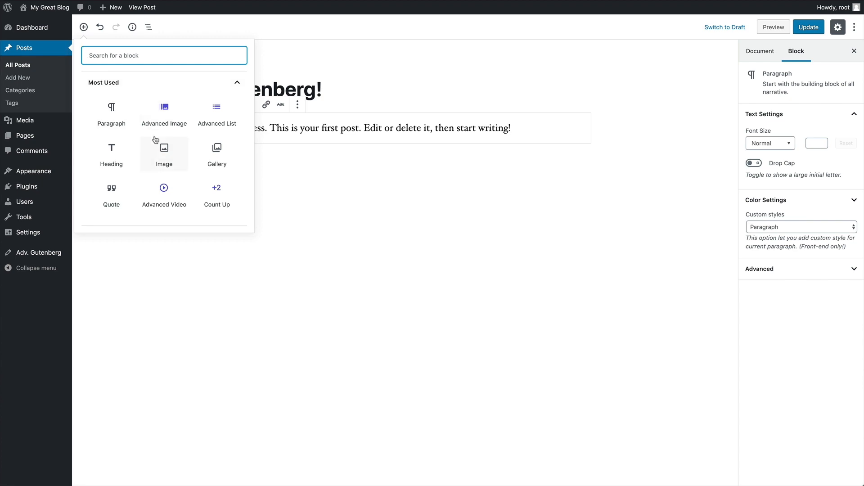
{"action": "scroll", "coordinate": [159, 141], "scroll_direction": "down", "scroll_amount": 2}
{"action": "scroll", "coordinate": [160, 142], "scroll_direction": "down", "scroll_amount": 5}
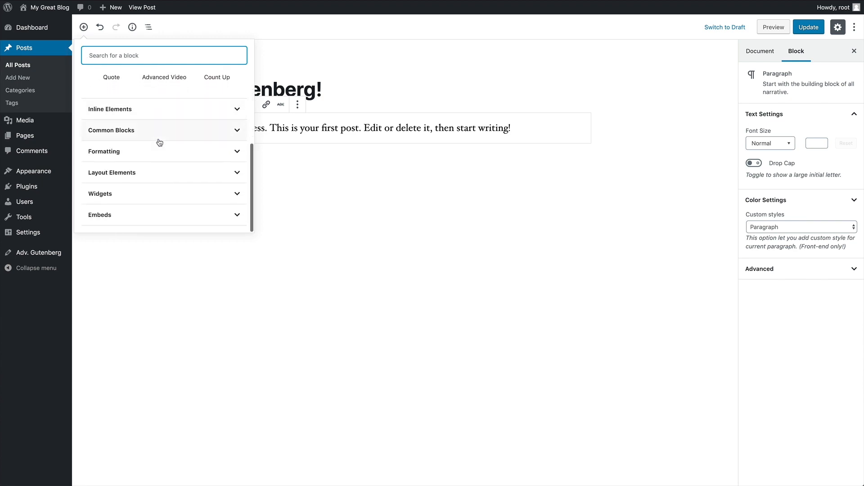
{"action": "scroll", "coordinate": [159, 142], "scroll_direction": "up", "scroll_amount": 7}
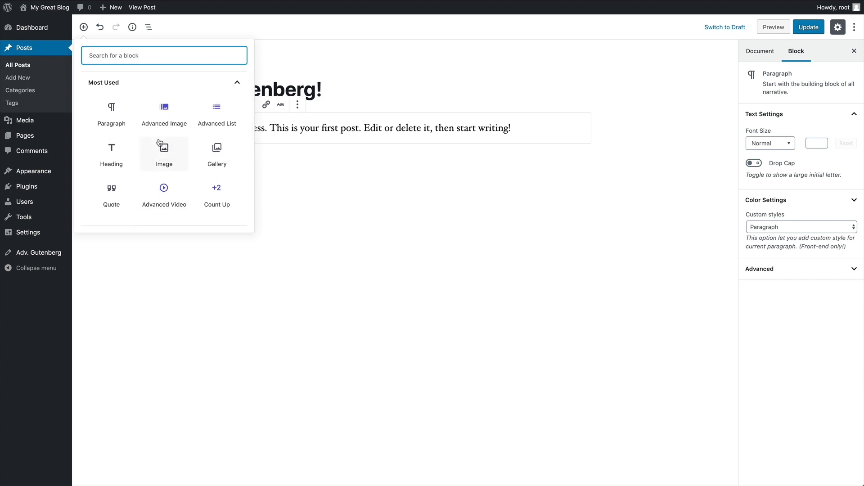
{"action": "scroll", "coordinate": [159, 142], "scroll_direction": "down", "scroll_amount": 4}
{"action": "left_click", "coordinate": [162, 161]}
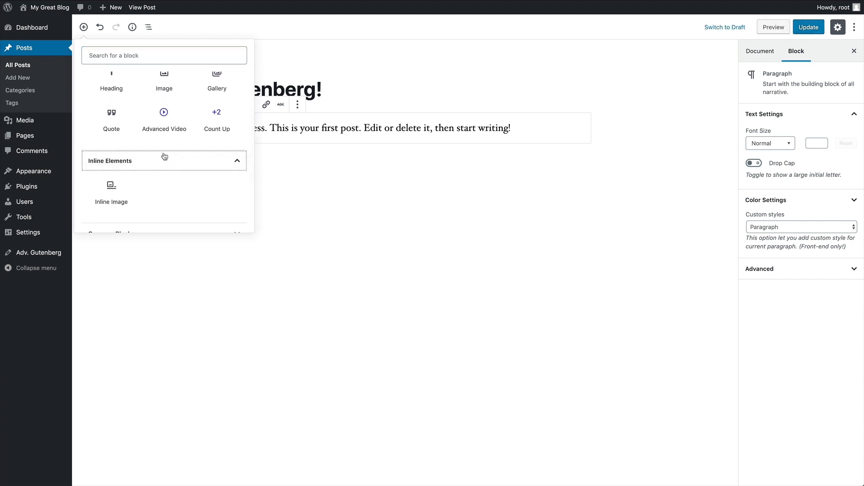
{"action": "left_click", "coordinate": [161, 184]}
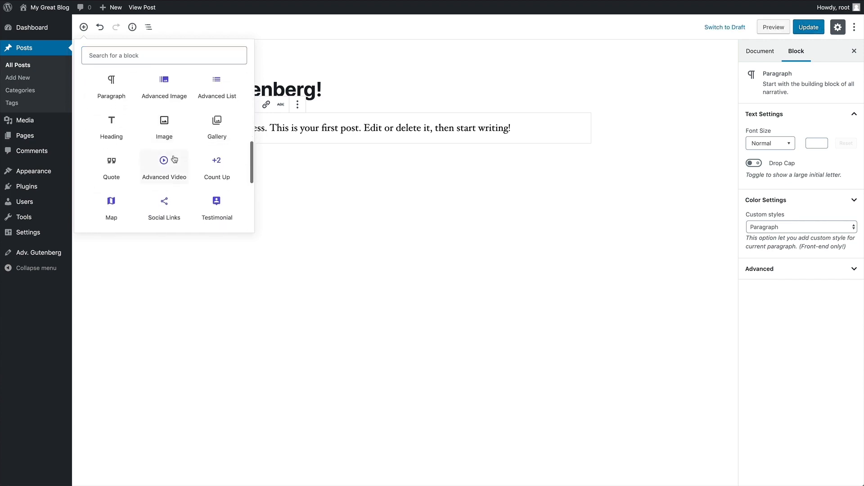
{"action": "left_click", "coordinate": [148, 54]}
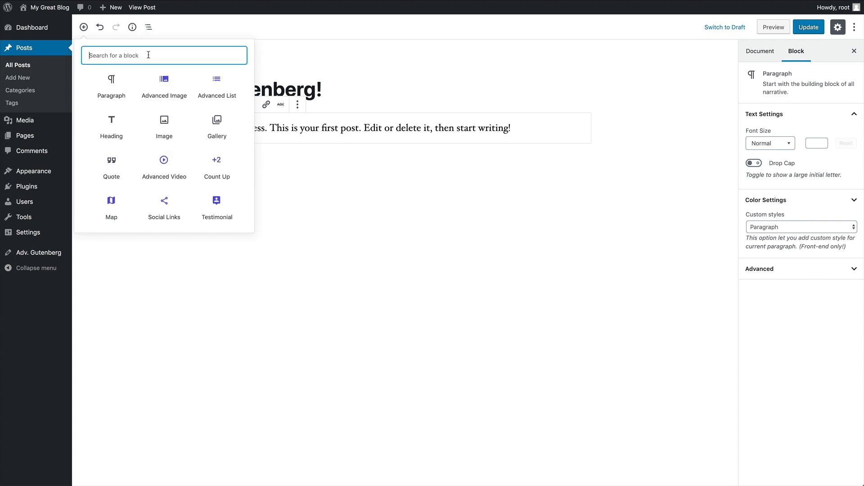
{"action": "type", "text": "soc"}
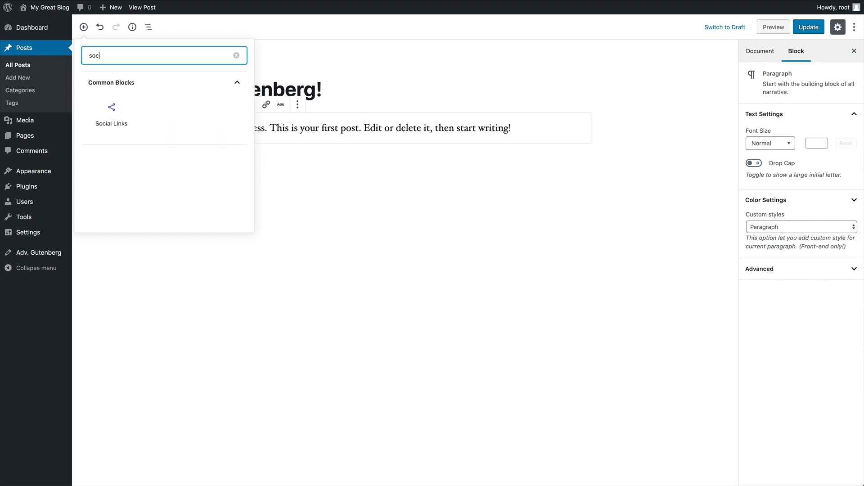
{"action": "left_click", "coordinate": [112, 108]}
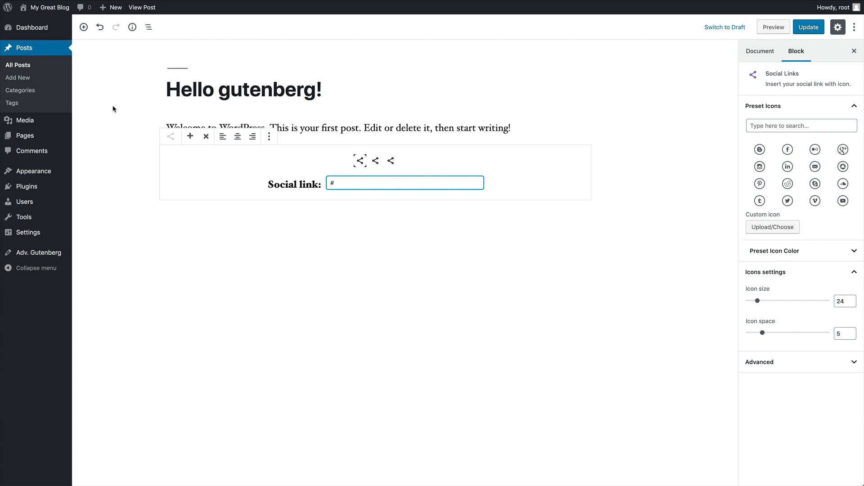
{"action": "left_click", "coordinate": [361, 163]}
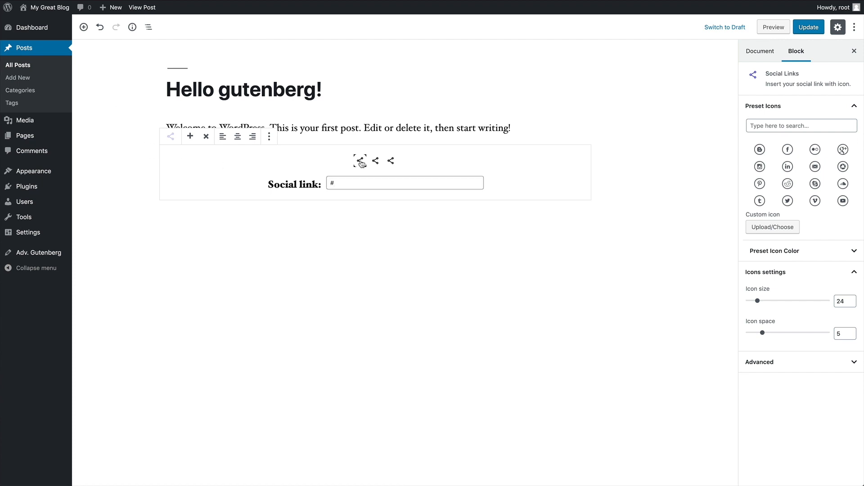
{"action": "left_click", "coordinate": [788, 150]}
{"action": "left_click_drag", "start_coordinate": [372, 183], "coordinate": [313, 179]}
{"action": "type", "text": "https://facebook.com/headingtwo"}
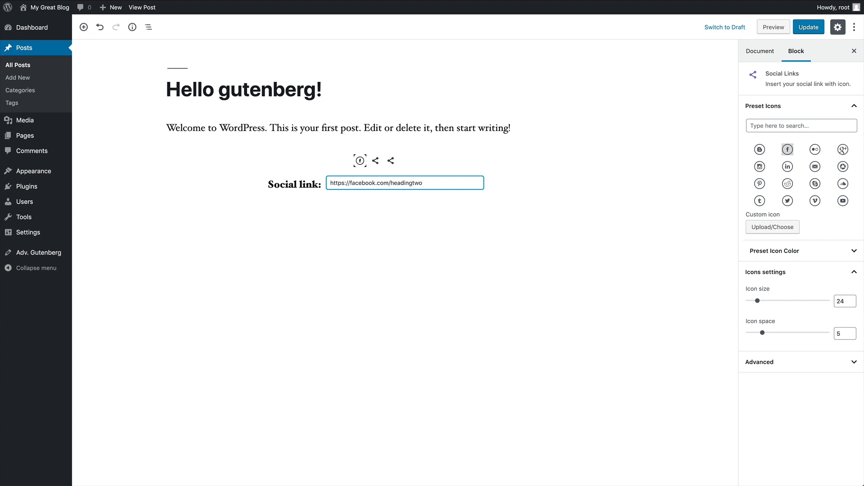
{"action": "left_click", "coordinate": [375, 161]}
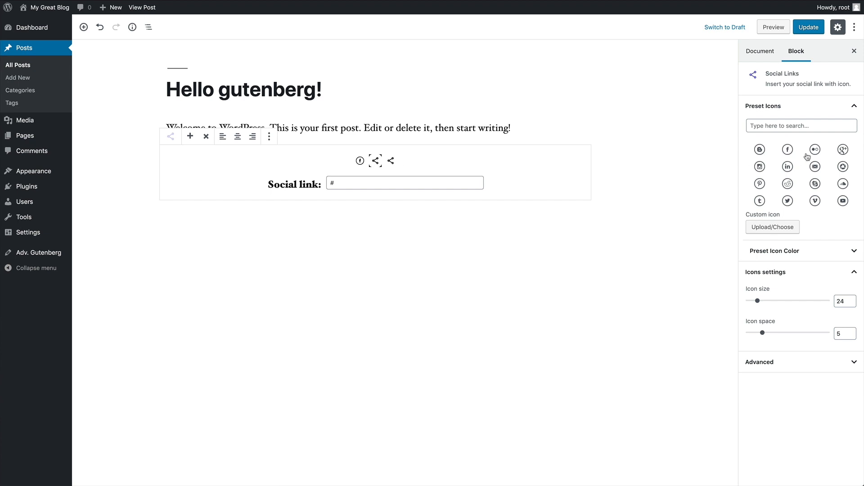
{"action": "left_click", "coordinate": [787, 202]}
{"action": "left_click_drag", "start_coordinate": [342, 183], "coordinate": [324, 182]}
{"action": "type", "text": "https://twitter.com/headingtwo"}
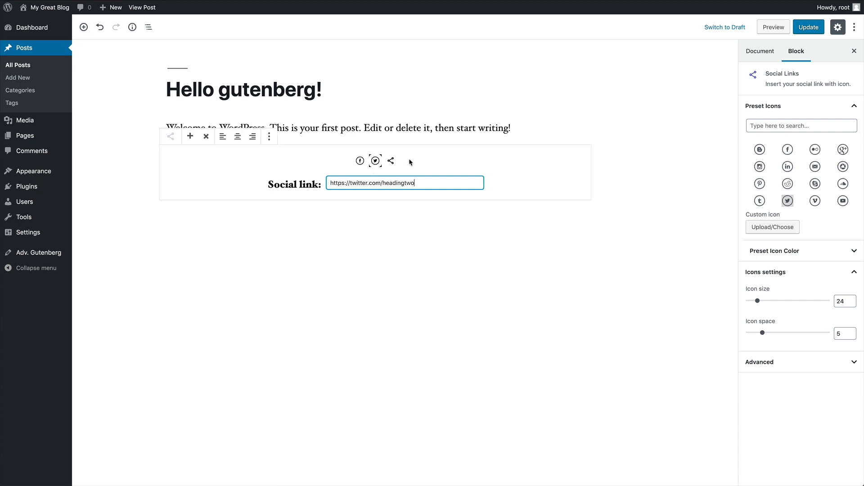
{"action": "left_click", "coordinate": [390, 160]}
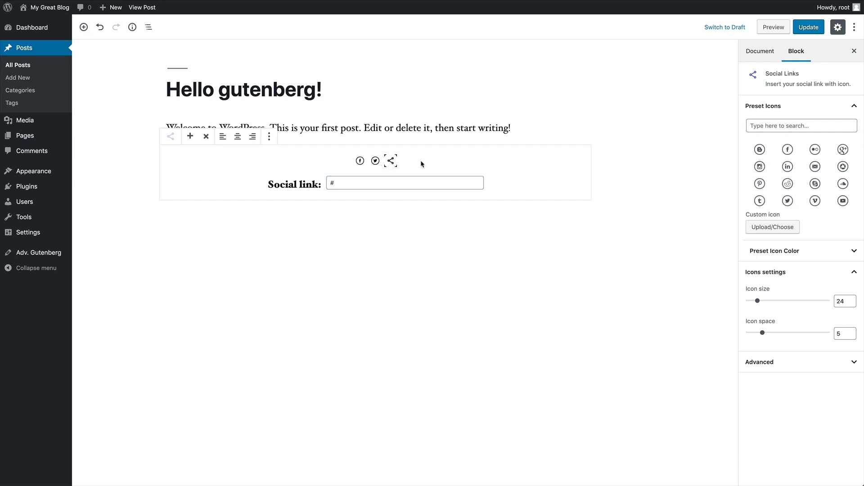
{"action": "left_click", "coordinate": [760, 167]}
{"action": "left_click_drag", "start_coordinate": [367, 182], "coordinate": [325, 182]}
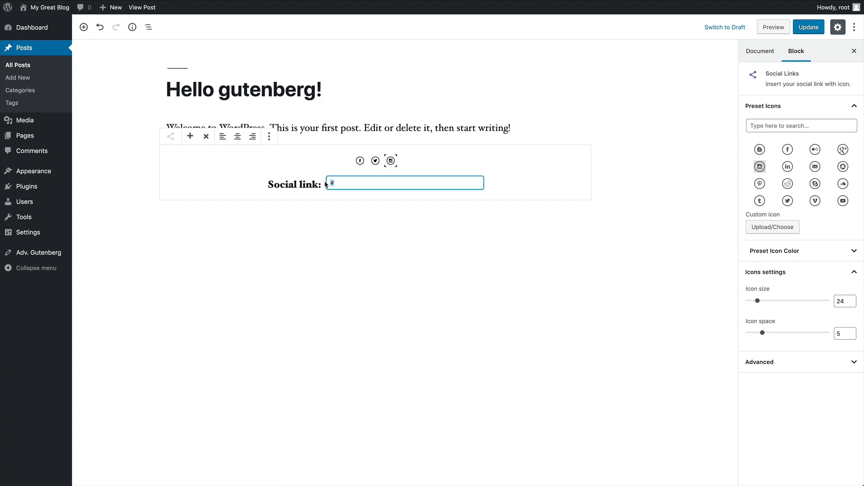
{"action": "type", "text": "https://instagram.com/headingtwo"}
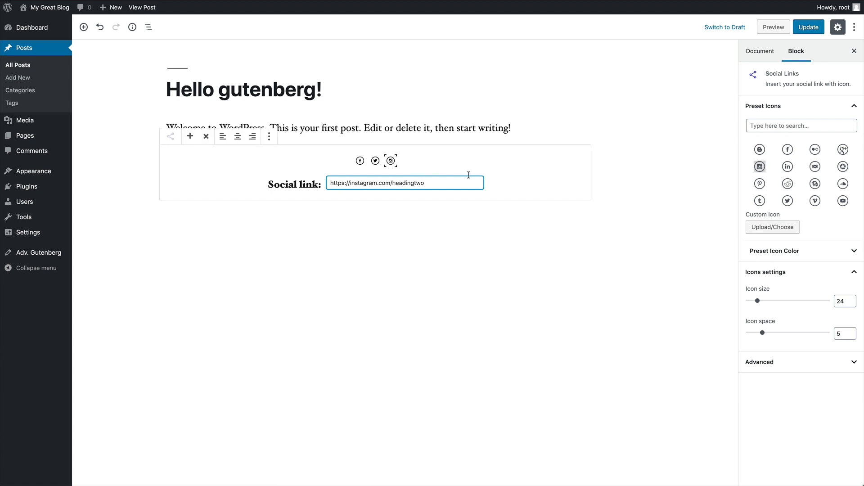
{"action": "left_click", "coordinate": [521, 183]}
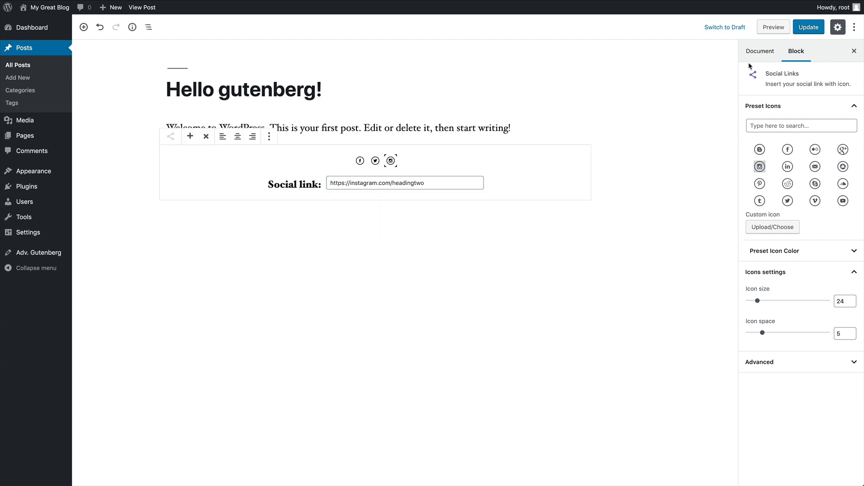
Update the post and check the social icons on the published page, returning to the post editor when done.
{"action": "left_click", "coordinate": [808, 27]}
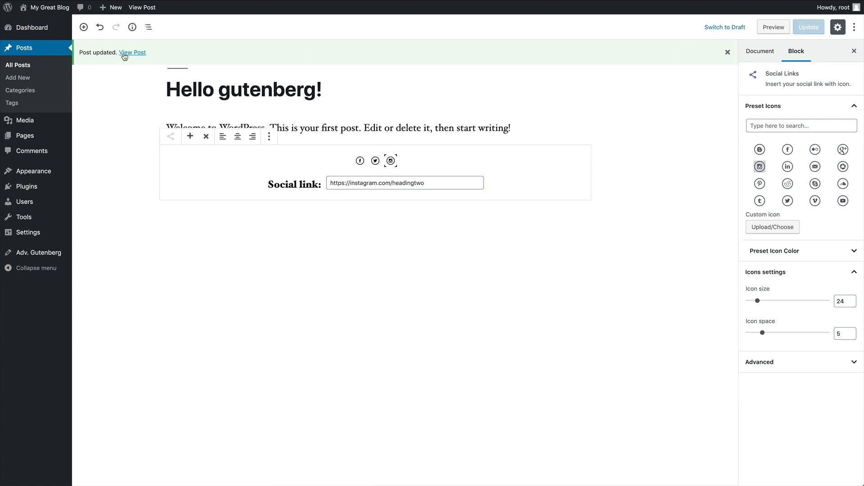
{"action": "left_click", "coordinate": [126, 53]}
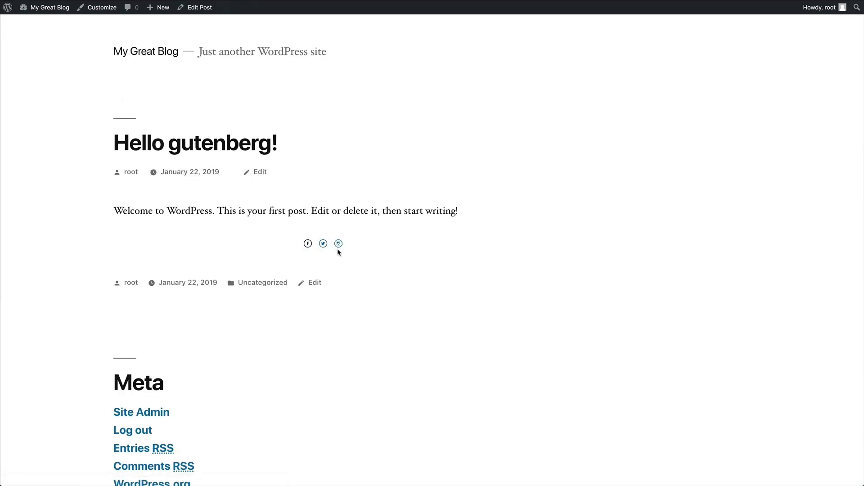
{"action": "left_click", "coordinate": [178, 11]}
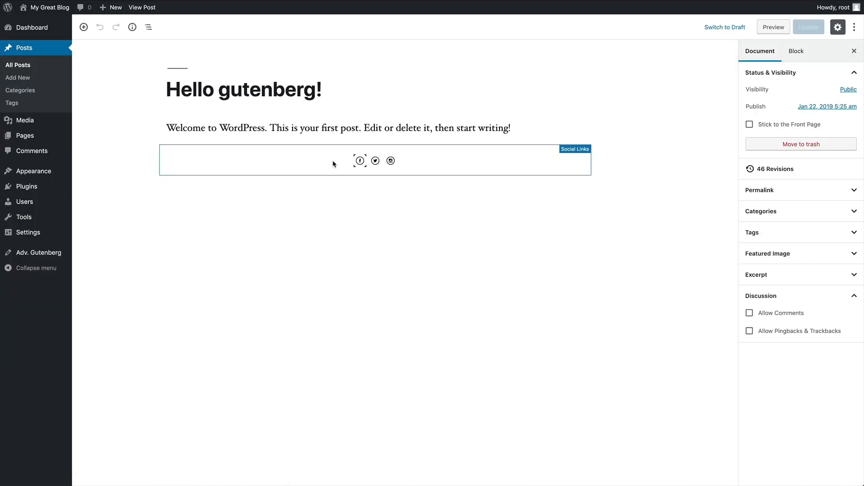
Set the Social Links block's icon size to 40 and its icon space to 10.
{"action": "left_click", "coordinate": [422, 170]}
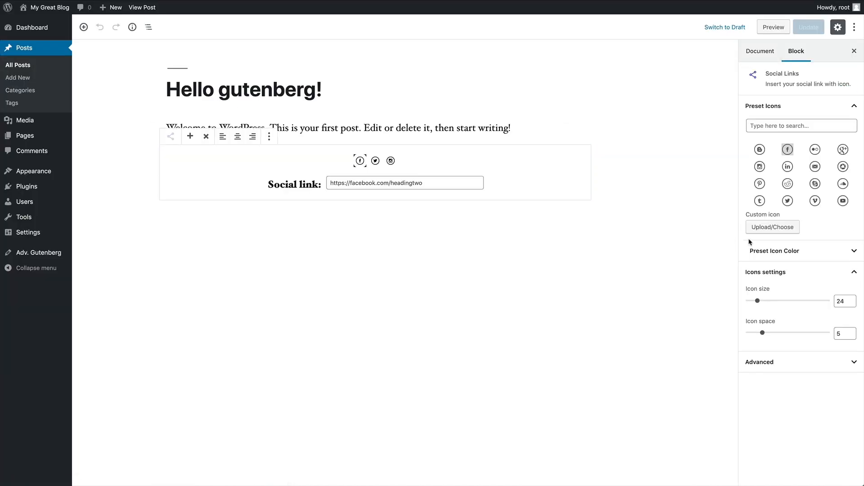
{"action": "left_click", "coordinate": [775, 255]}
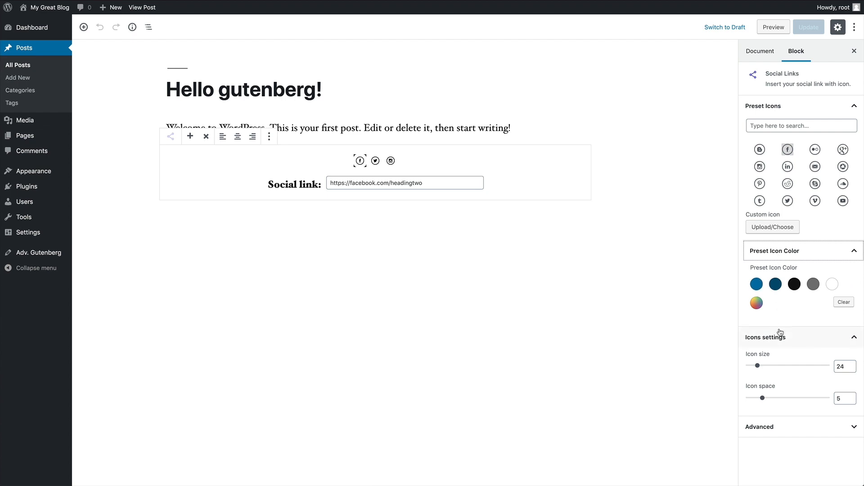
{"action": "left_click_drag", "start_coordinate": [758, 367], "coordinate": [788, 366]}
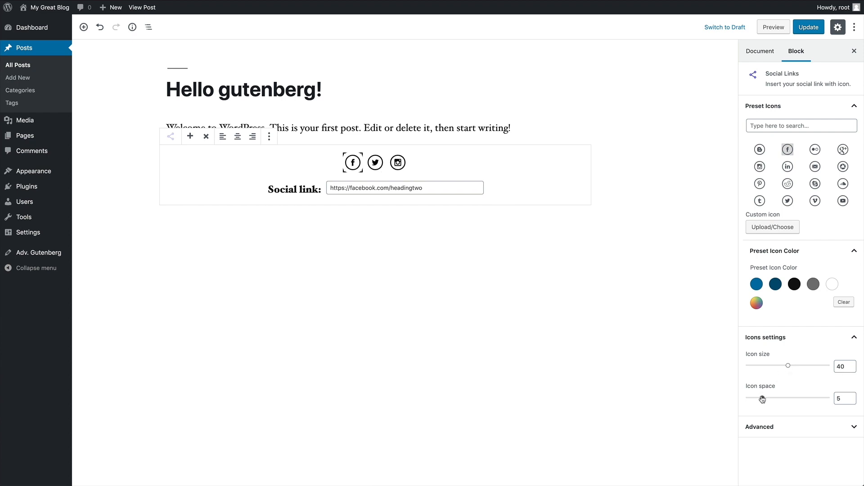
{"action": "left_click_drag", "start_coordinate": [762, 398], "coordinate": [774, 398]}
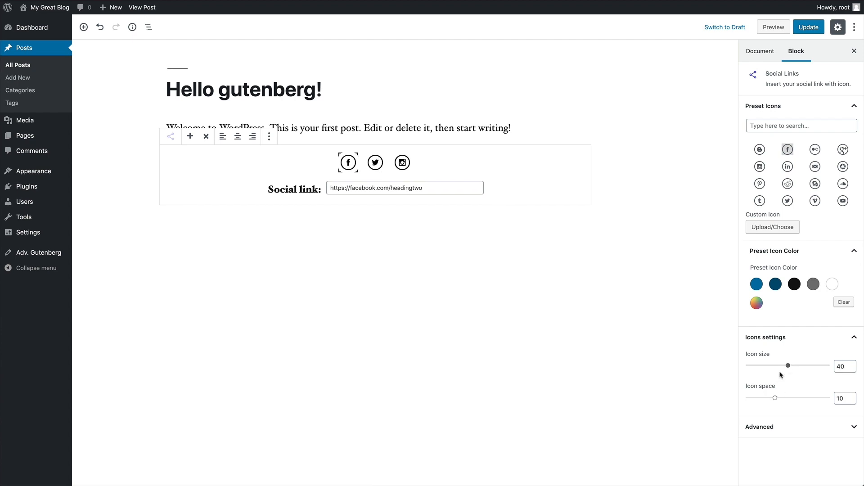
Set the Facebook icon's color to the custom hex value #ff003f.
{"action": "left_click", "coordinate": [756, 304]}
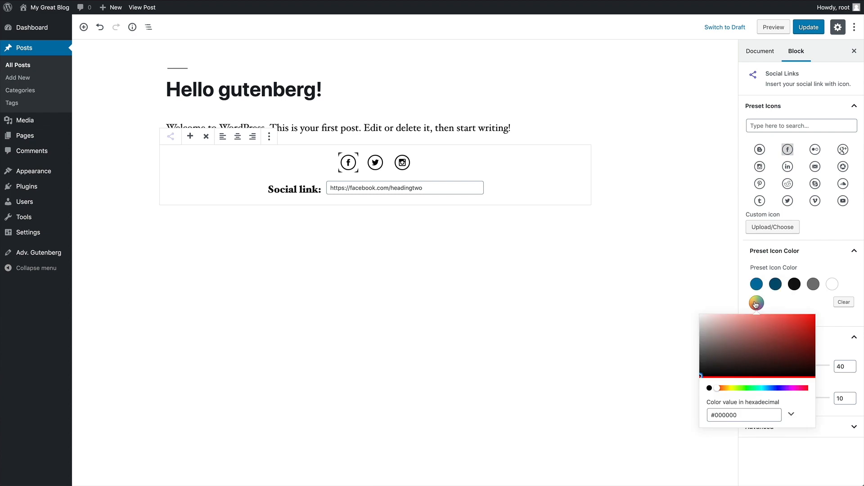
{"action": "double_click", "coordinate": [740, 409]}
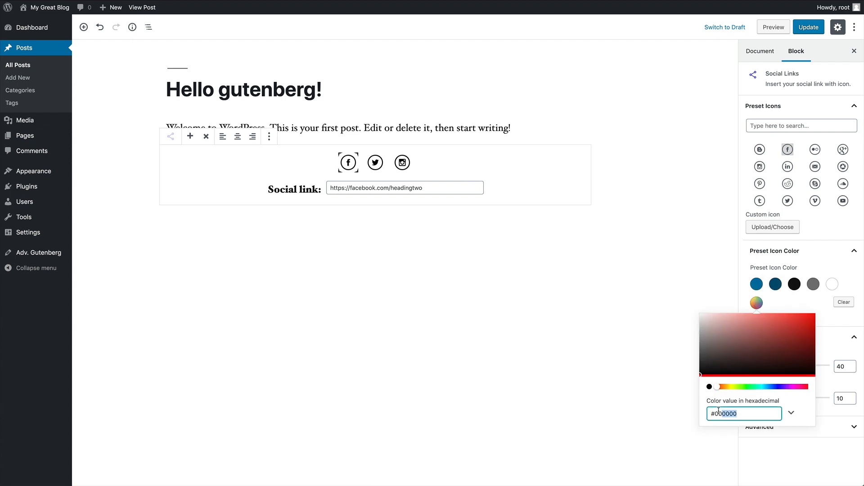
{"action": "type", "text": "ff003f"}
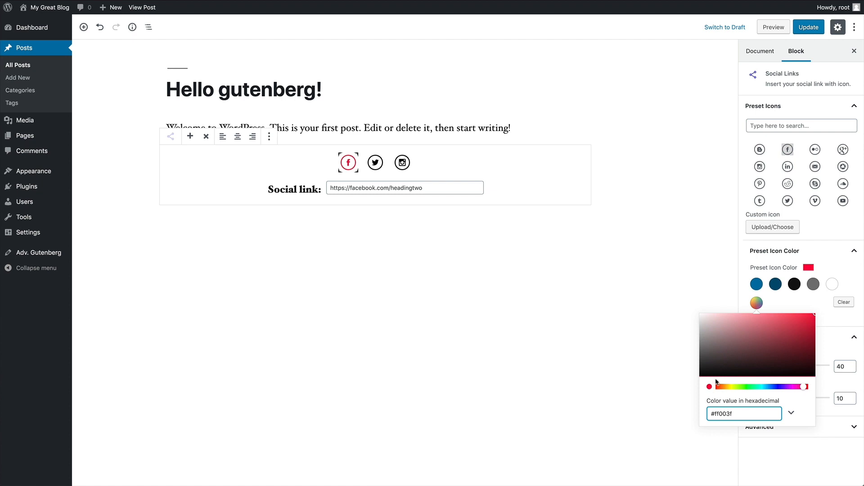
Set the Twitter icon's color to the custom hex value #ff003f.
{"action": "left_click", "coordinate": [375, 162]}
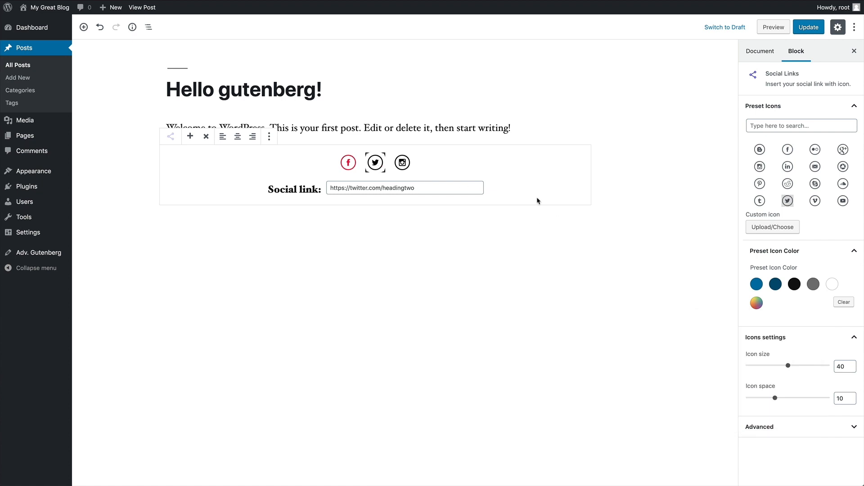
{"action": "left_click", "coordinate": [756, 302]}
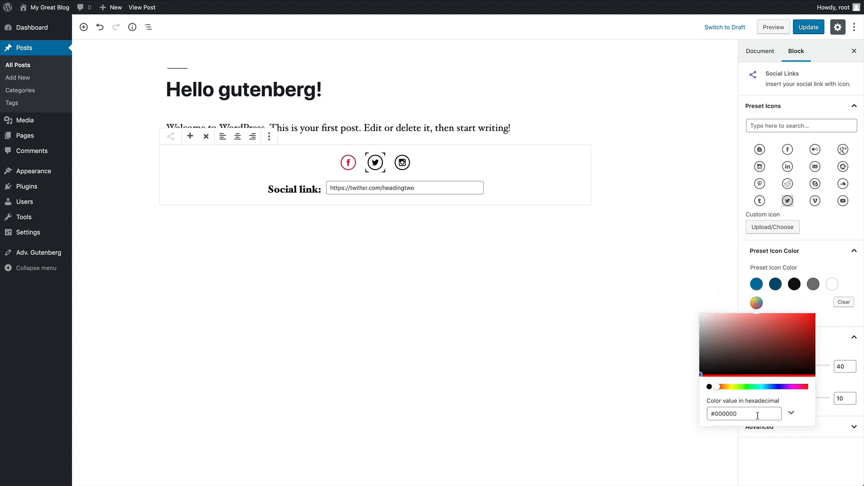
{"action": "left_click_drag", "start_coordinate": [756, 413], "coordinate": [717, 413]}
{"action": "type", "text": "ff0033"}
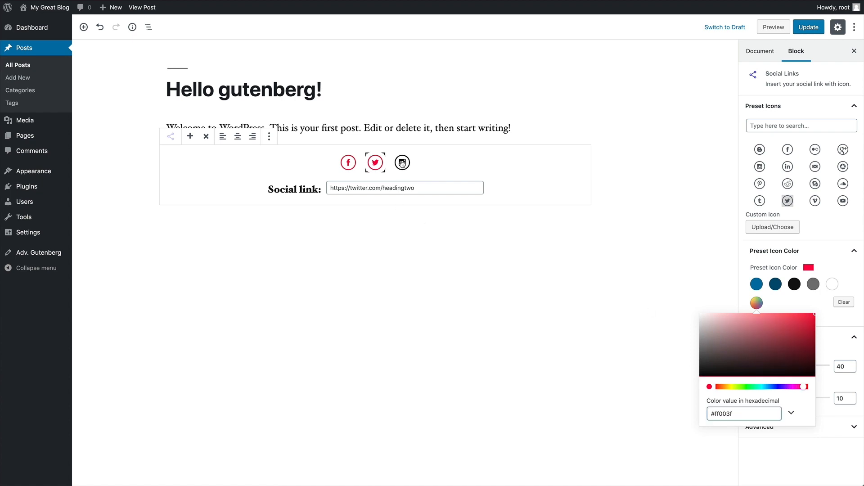
Set the Instagram icon's color to the custom hex value #ff003f and deselect the Social Links block.
{"action": "left_click", "coordinate": [402, 163]}
{"action": "left_click", "coordinate": [756, 303]}
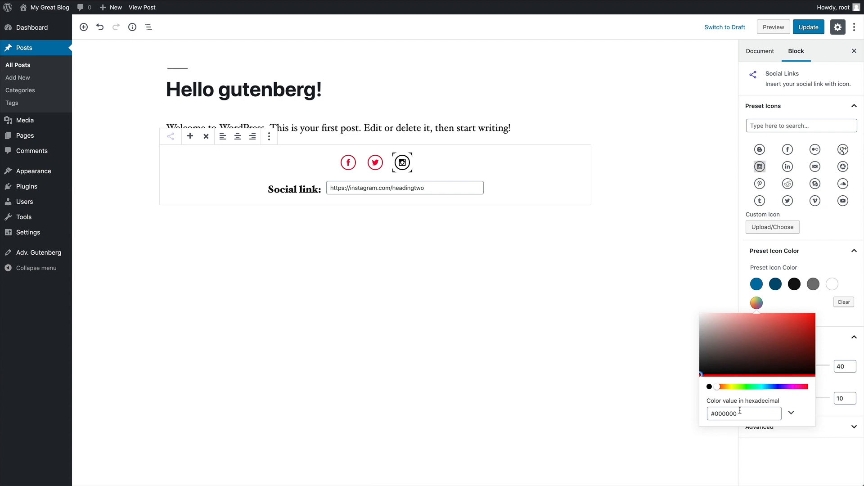
{"action": "left_click_drag", "start_coordinate": [738, 413], "coordinate": [712, 413]}
{"action": "key", "text": "BackSpace"}
{"action": "type", "text": "ff003f"}
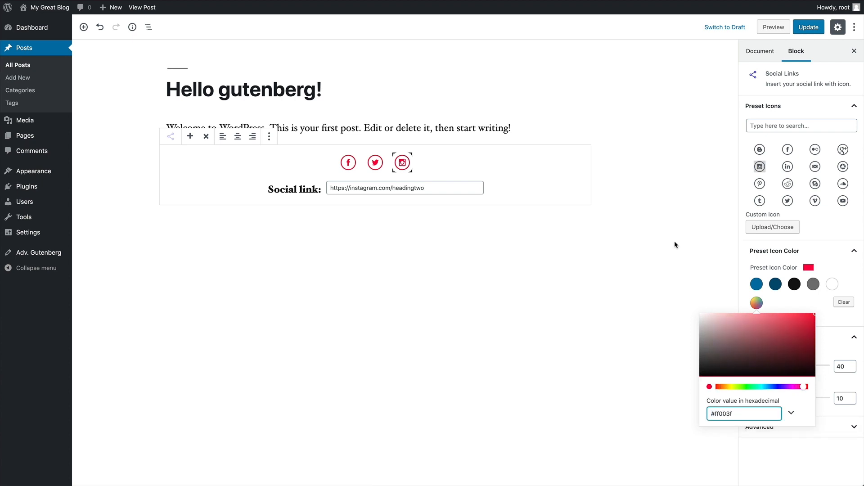
{"action": "left_click", "coordinate": [667, 211]}
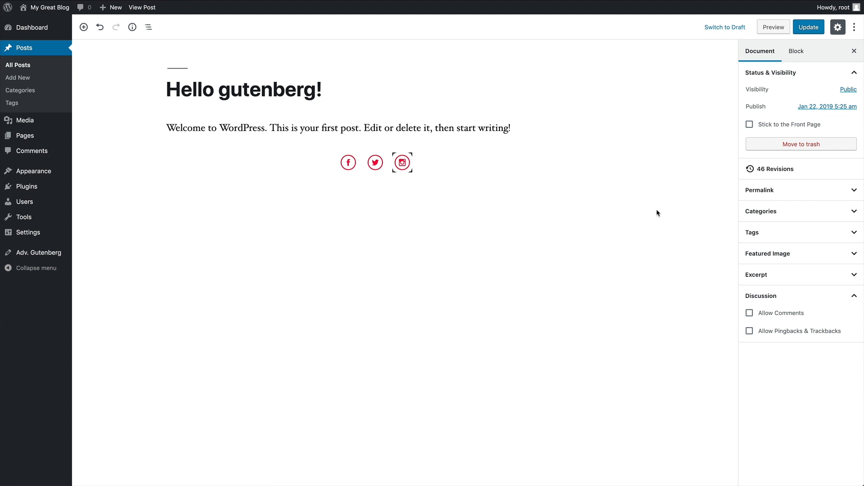
Update the post and check the enlarged, recolored social icons and their links on the published page.
{"action": "left_click", "coordinate": [807, 28]}
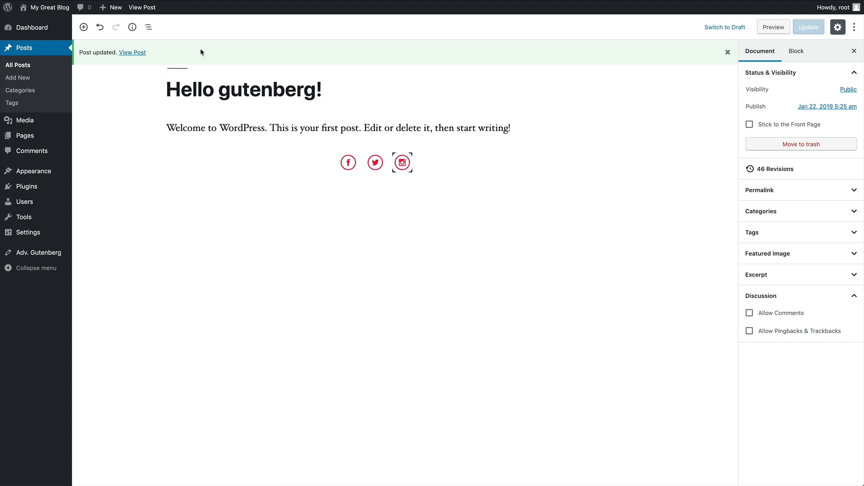
{"action": "left_click", "coordinate": [131, 53]}
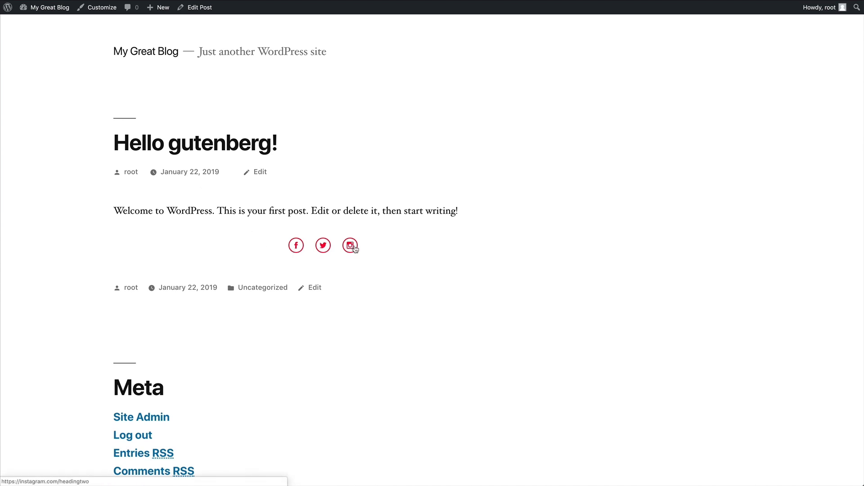
{"action": "left_click", "coordinate": [329, 248]}
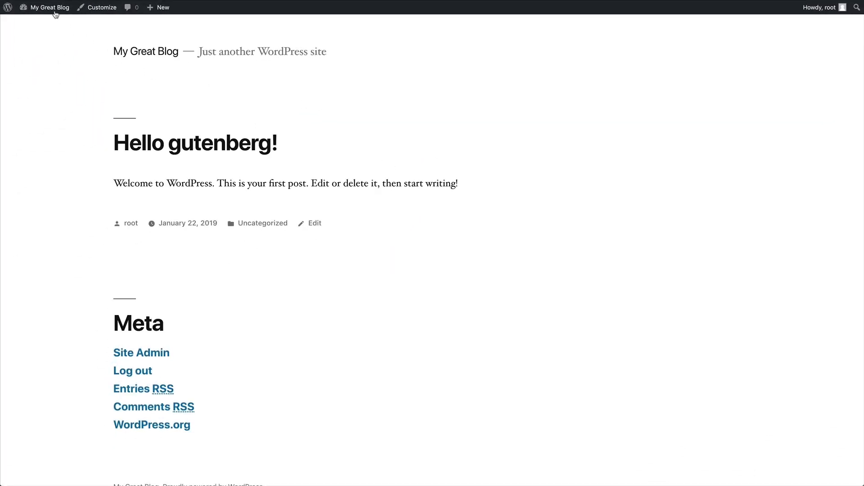
Go to the site's installed plugins and activate CoBlocks.
{"action": "left_click", "coordinate": [52, 10]}
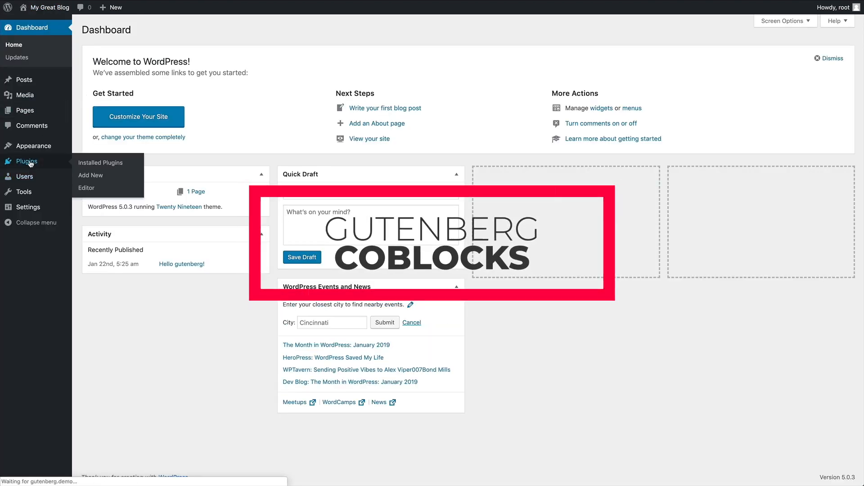
{"action": "left_click", "coordinate": [28, 161]}
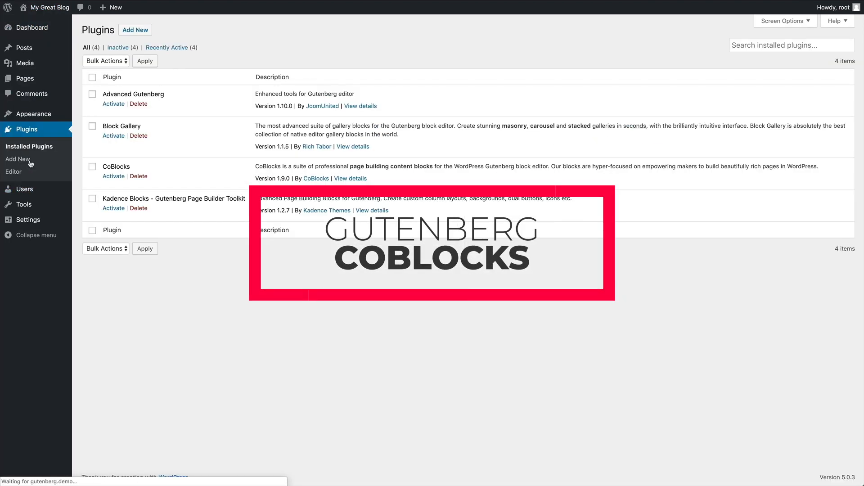
{"action": "left_click", "coordinate": [113, 176]}
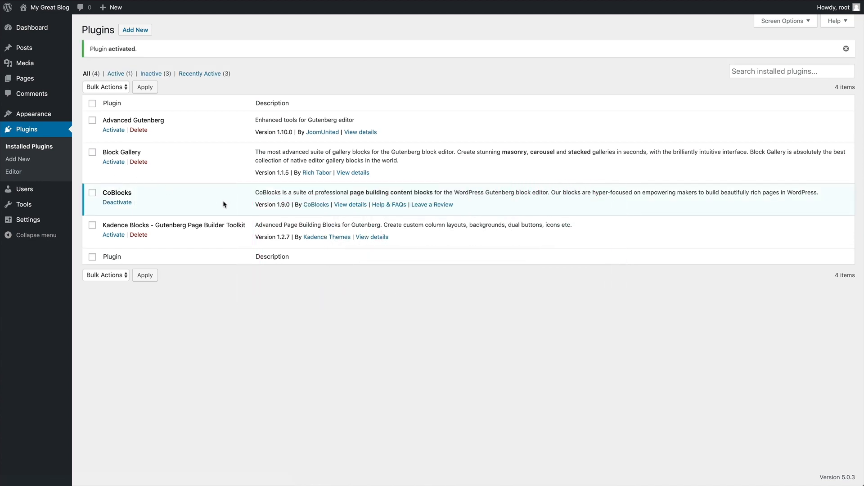
Open the "Hello gutenberg!" post for editing and look through the blocks in the CoBlocks category.
{"action": "left_click", "coordinate": [31, 51]}
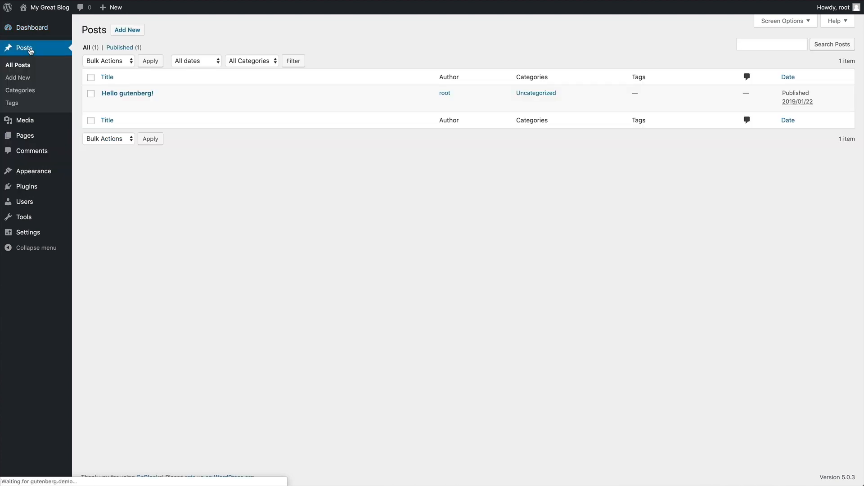
{"action": "left_click", "coordinate": [131, 93]}
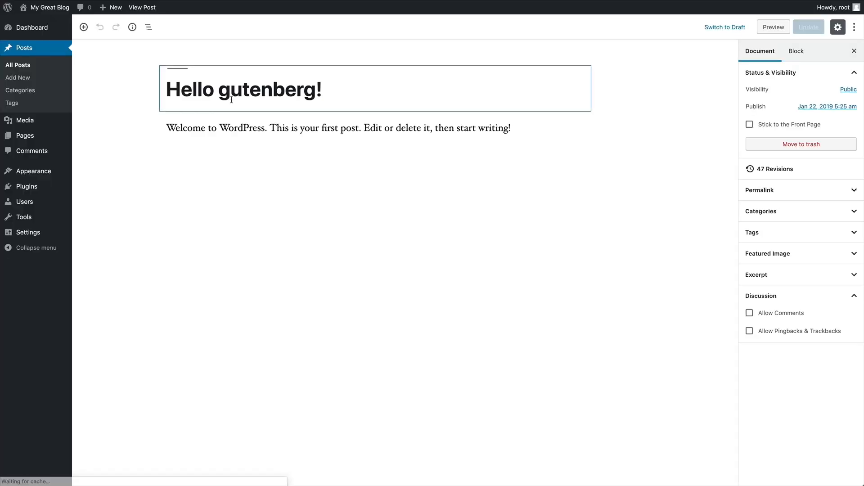
{"action": "left_click", "coordinate": [84, 27]}
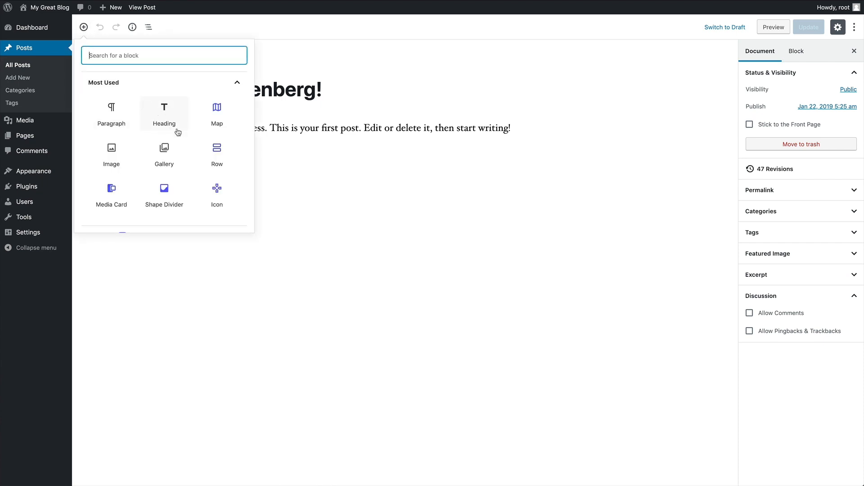
{"action": "scroll", "coordinate": [207, 195], "scroll_direction": "down", "scroll_amount": 3}
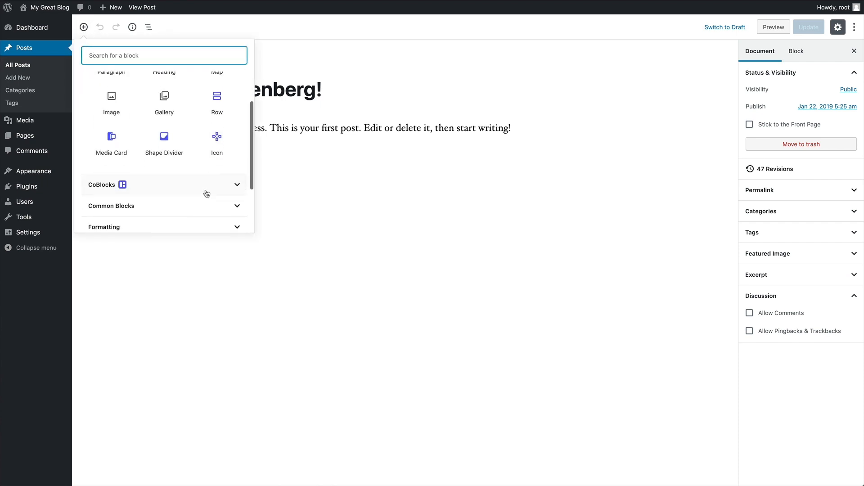
{"action": "left_click", "coordinate": [162, 176]}
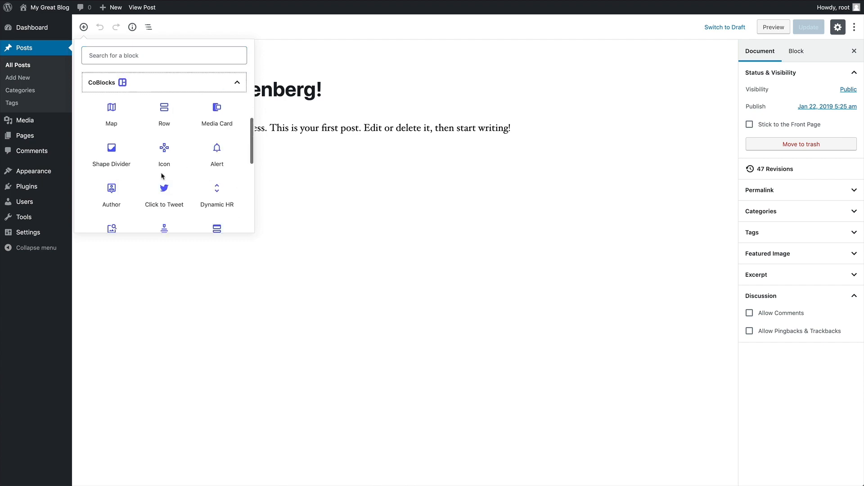
{"action": "scroll", "coordinate": [164, 162], "scroll_direction": "down", "scroll_amount": 3}
{"action": "scroll", "coordinate": [166, 161], "scroll_direction": "down", "scroll_amount": 3}
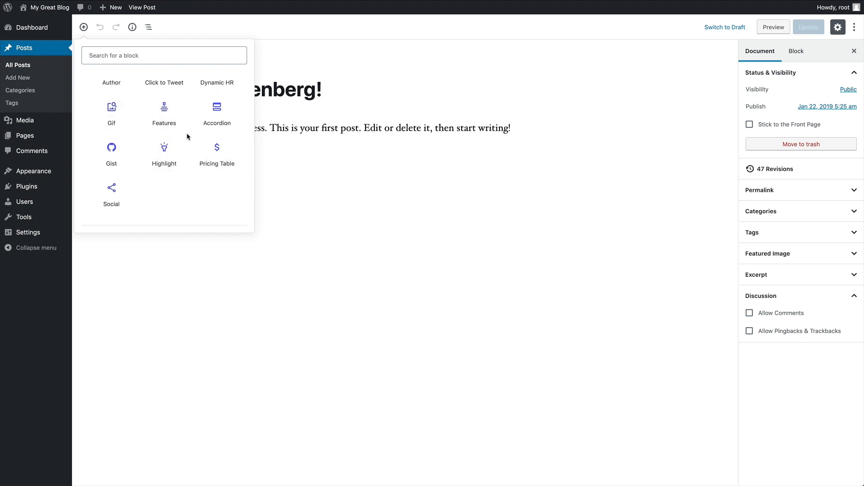
{"action": "scroll", "coordinate": [186, 137], "scroll_direction": "up", "scroll_amount": 6}
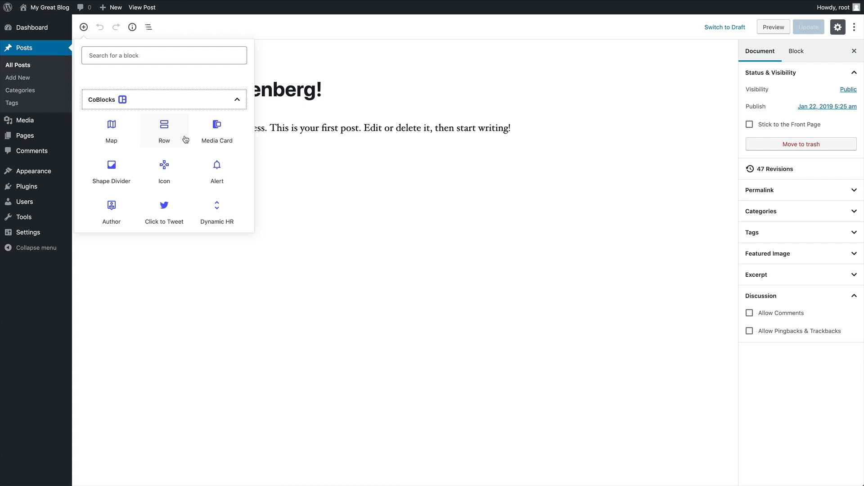
Insert a CoBlocks Click to Tweet block below the paragraph with the quote "This is something very interesting and important that you'll want to tweet.".
{"action": "scroll", "coordinate": [185, 139], "scroll_direction": "down", "scroll_amount": 1}
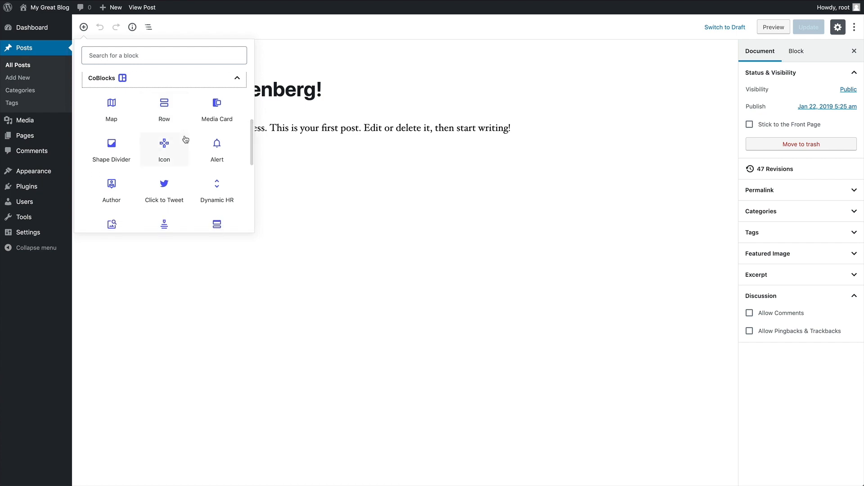
{"action": "scroll", "coordinate": [185, 139], "scroll_direction": "down", "scroll_amount": 1}
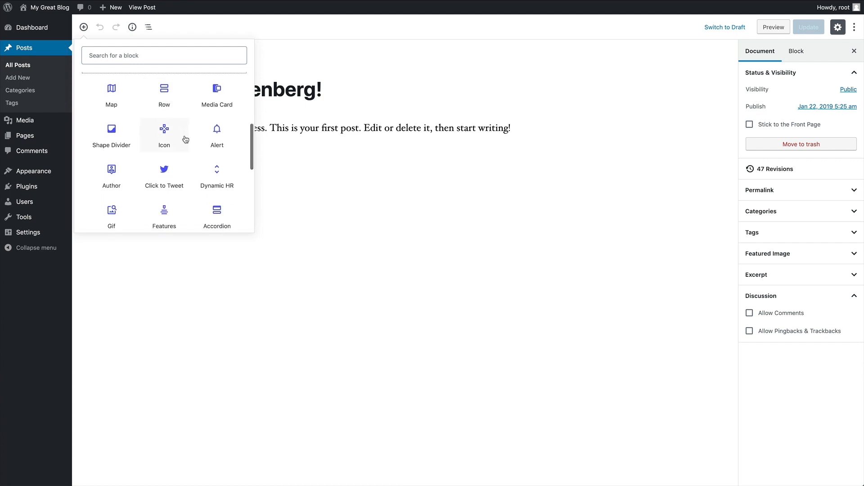
{"action": "left_click", "coordinate": [163, 175]}
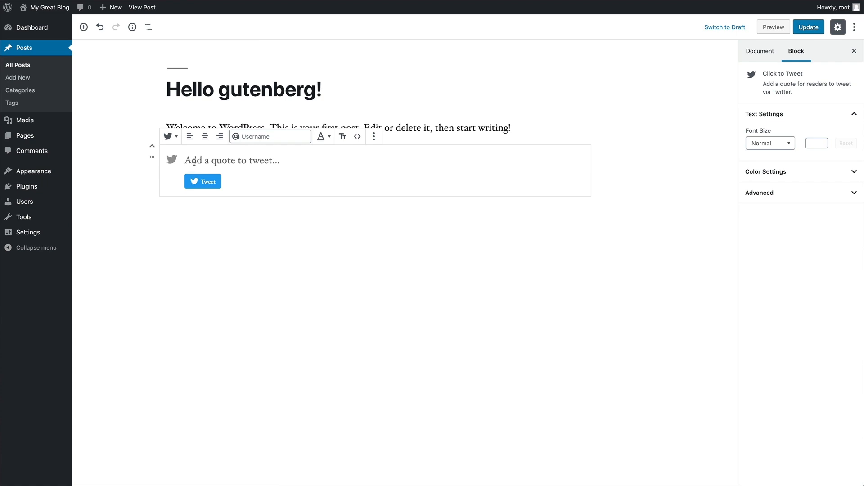
{"action": "type", "text": "This is"}
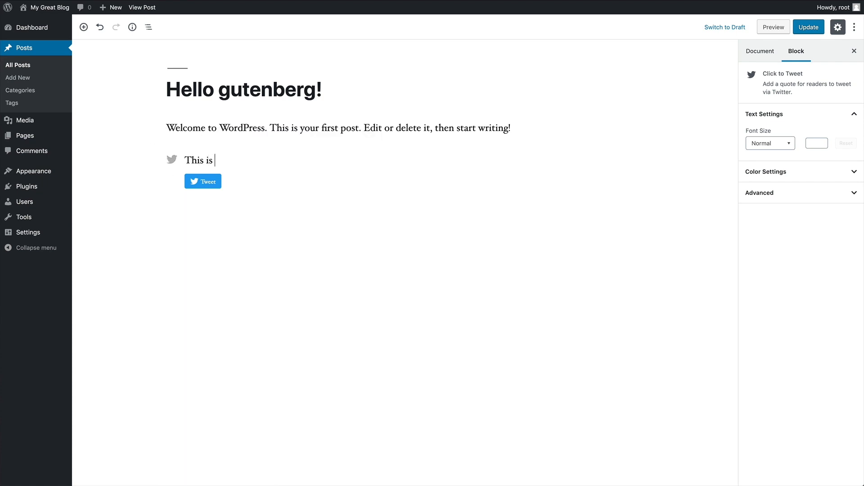
{"action": "type", "text": " something very interest"}
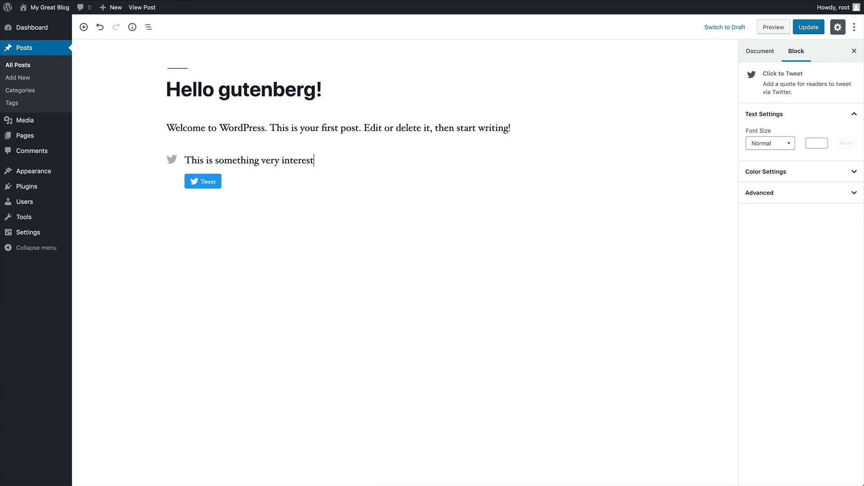
{"action": "type", "text": "ing and important that you'll w"}
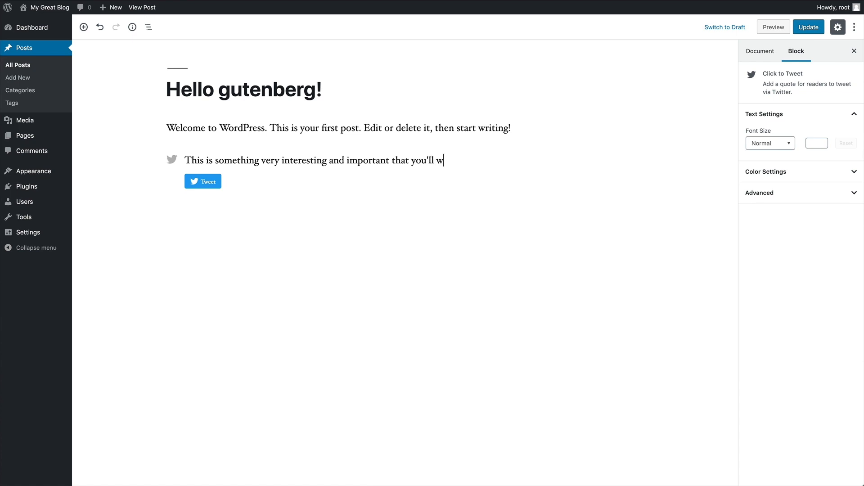
{"action": "type", "text": "ant to tweet."}
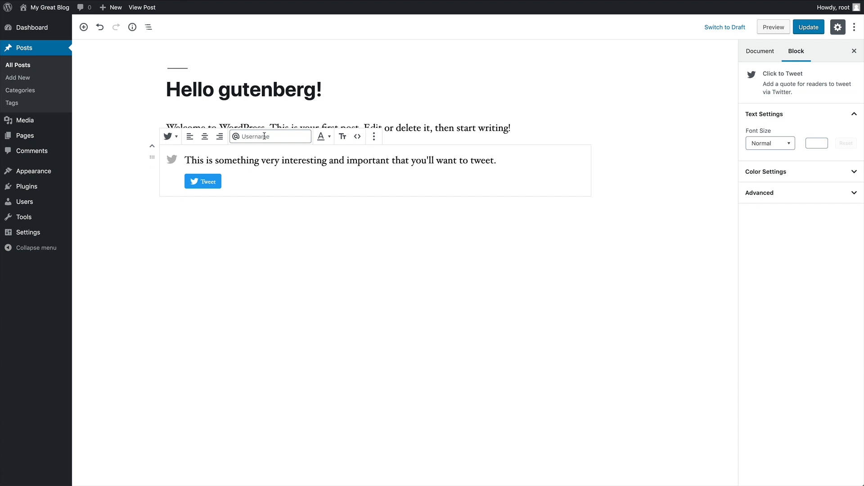
Update the post and test the published Tweet button, examining the prefilled text and link on Twitter's share page.
{"action": "left_click", "coordinate": [808, 27]}
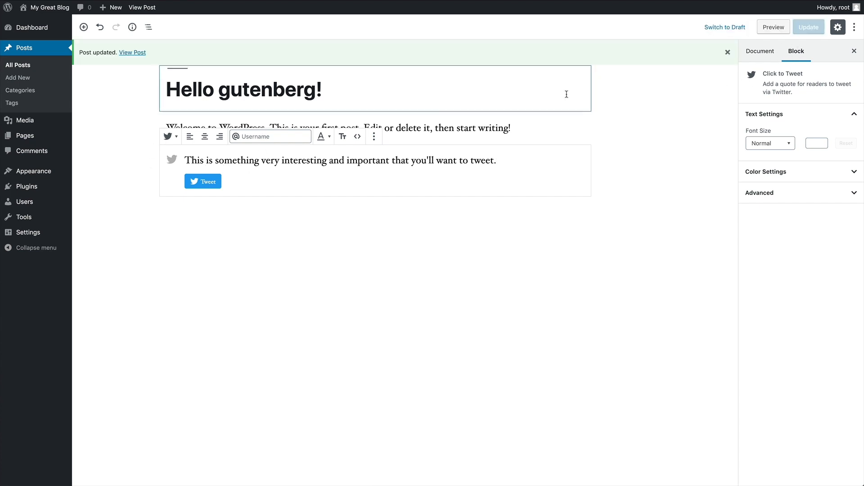
{"action": "left_click", "coordinate": [133, 52]}
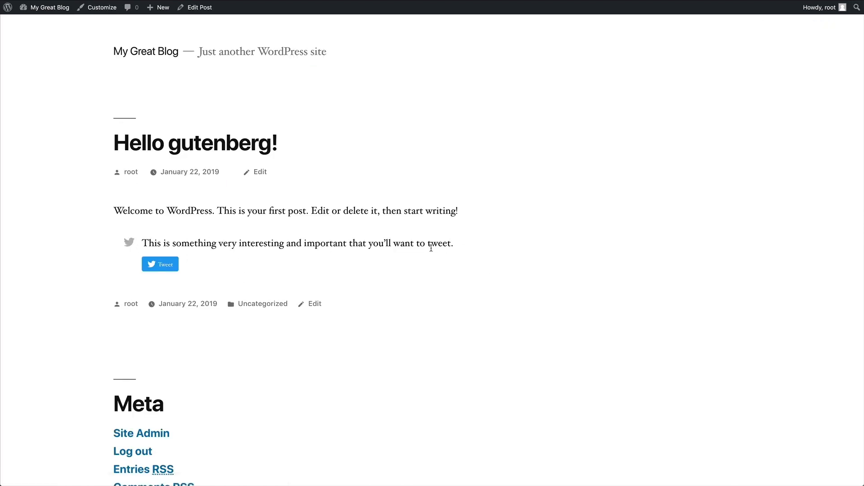
{"action": "scroll", "coordinate": [405, 246], "scroll_direction": "down", "scroll_amount": 2}
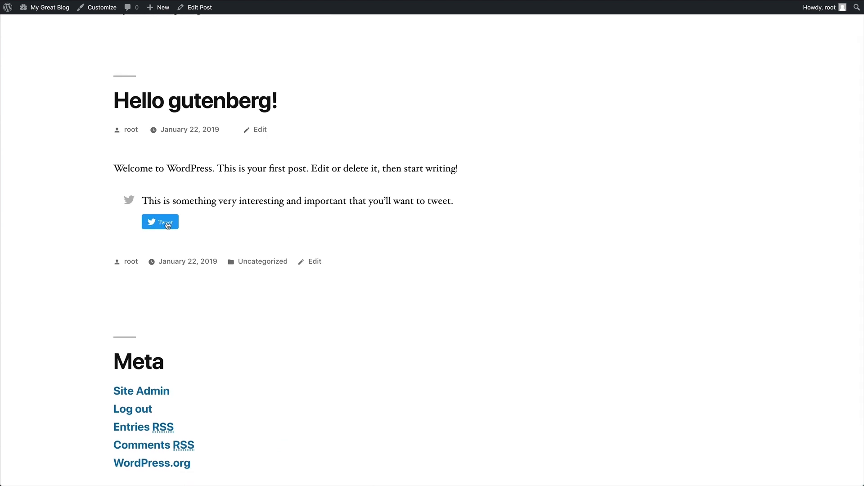
{"action": "left_click", "coordinate": [167, 225]}
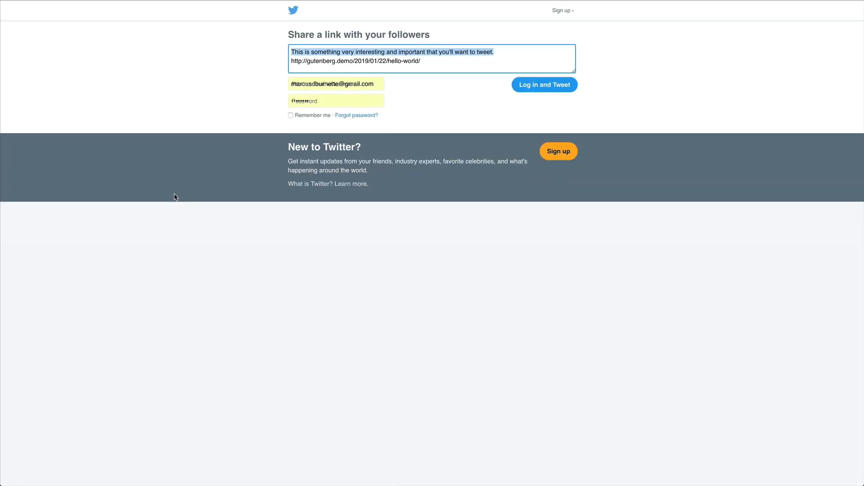
{"action": "left_click_drag", "start_coordinate": [437, 61], "coordinate": [277, 49]}
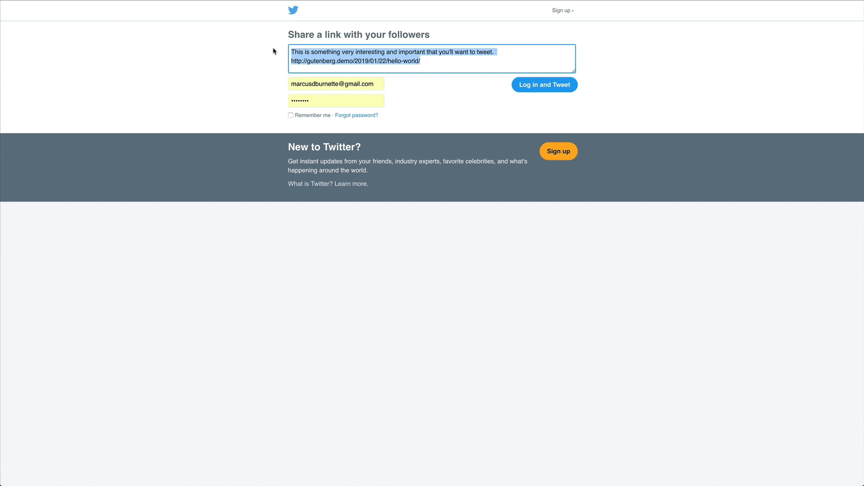
Return to the post editor and set the Click to Tweet block's Twitter username to headingtwo.
{"action": "left_click", "coordinate": [454, 1]}
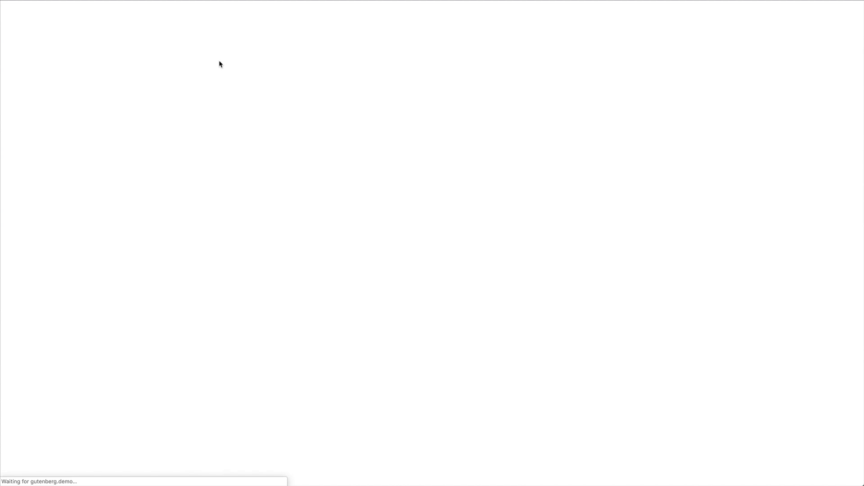
{"action": "left_click", "coordinate": [250, 163]}
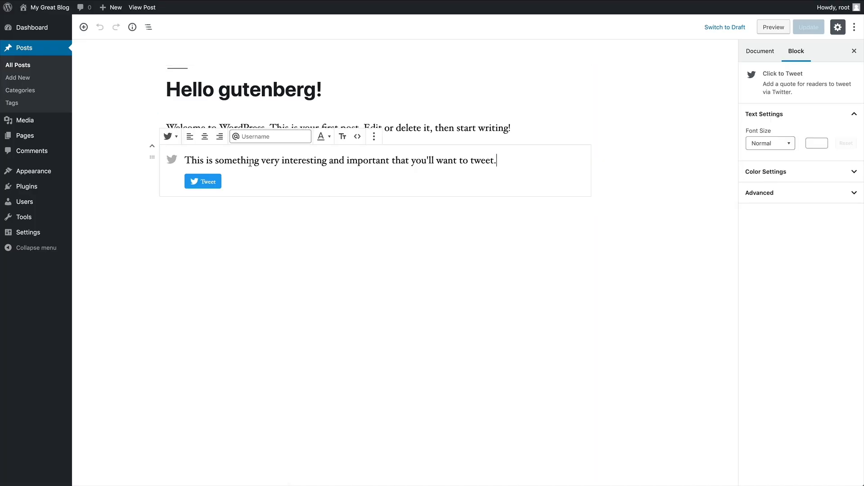
{"action": "left_click", "coordinate": [256, 136]}
{"action": "type", "text": "h"}
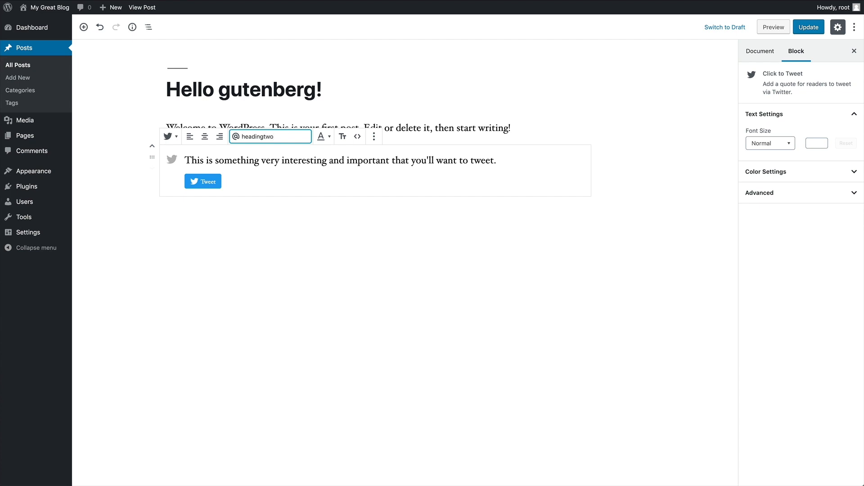
{"action": "type", "text": "eadingtwo"}
Update the post and test the published Tweet button again, checking the username mention in the prefilled tweet.
{"action": "left_click", "coordinate": [805, 28]}
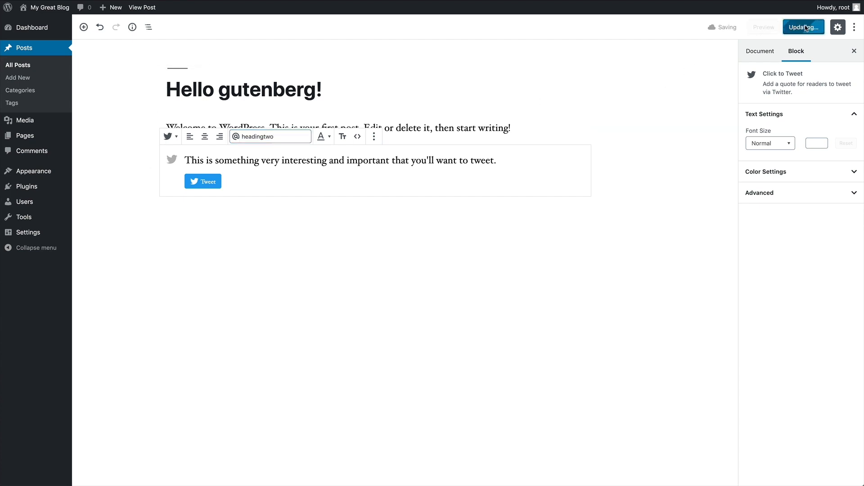
{"action": "left_click", "coordinate": [135, 53]}
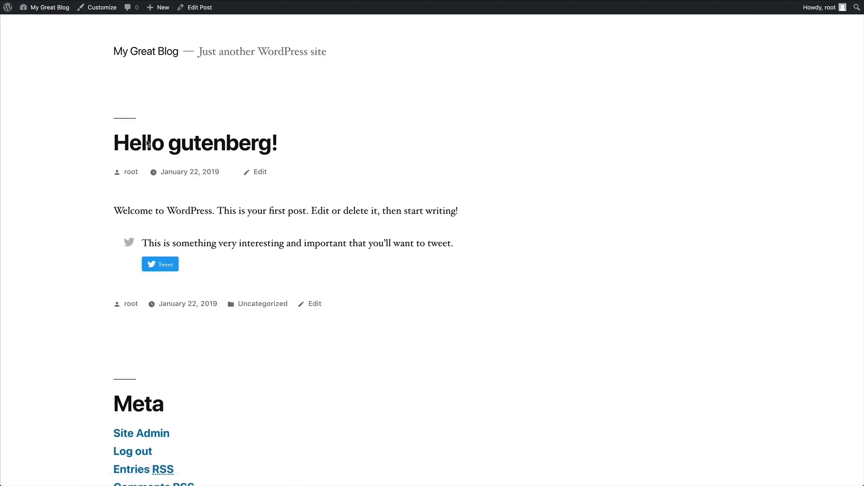
{"action": "left_click", "coordinate": [167, 266]}
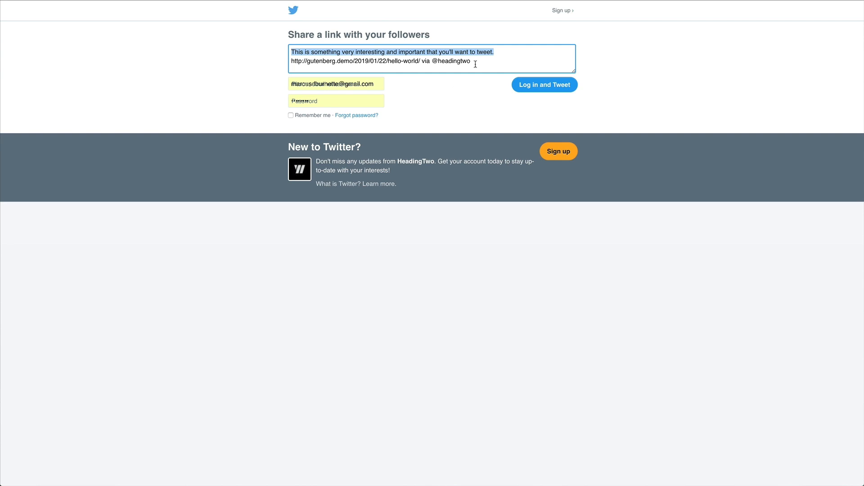
{"action": "left_click_drag", "start_coordinate": [475, 63], "coordinate": [422, 62]}
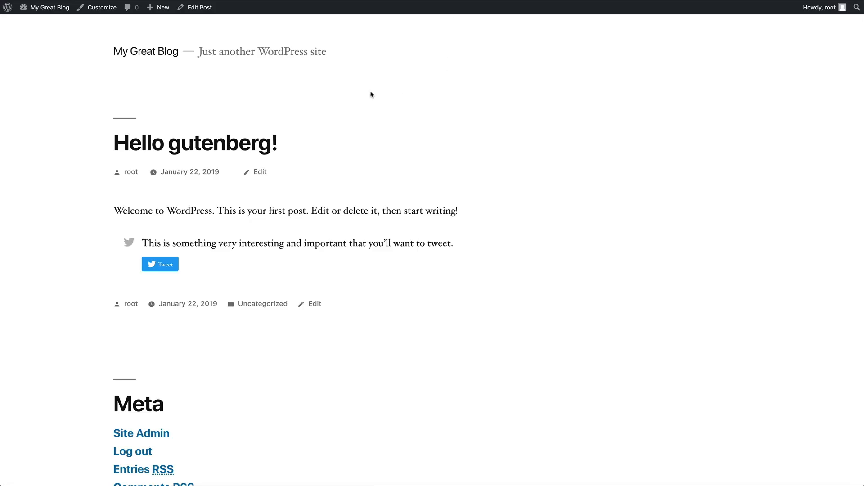
Reopen the "Hello gutenberg!" post for editing and remove the Click to Tweet block.
{"action": "left_click", "coordinate": [197, 8]}
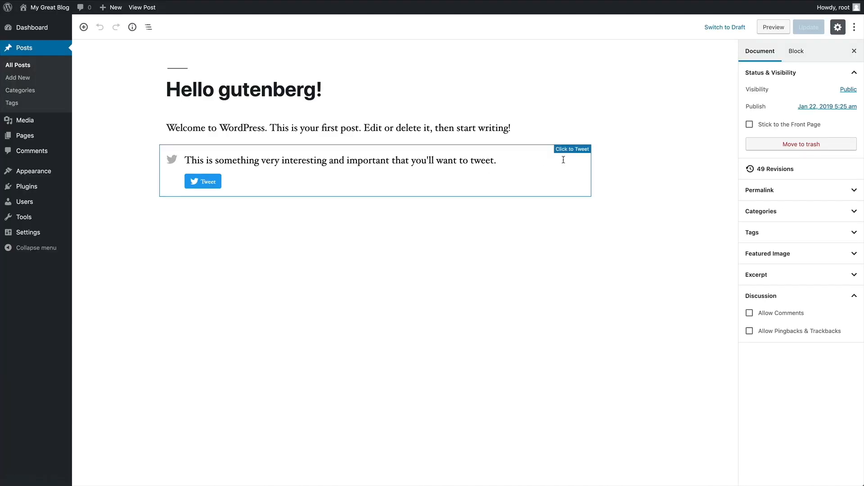
{"action": "left_click", "coordinate": [560, 160]}
{"action": "left_click", "coordinate": [374, 137]}
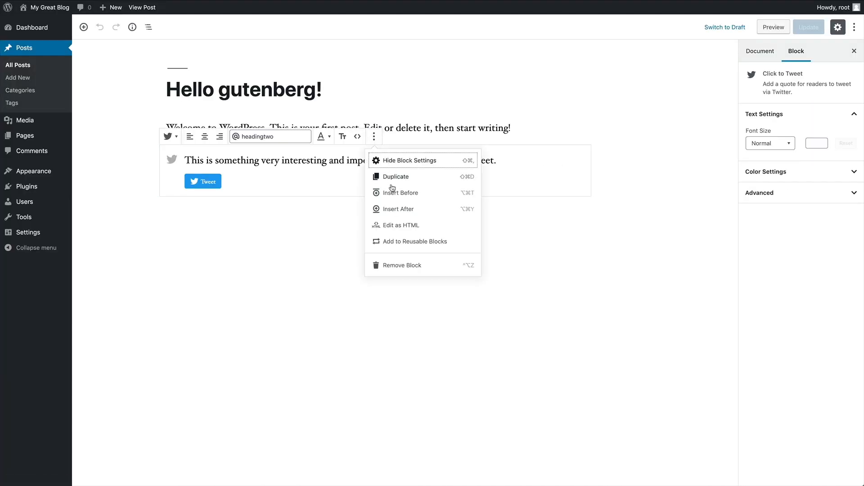
{"action": "left_click", "coordinate": [402, 265]}
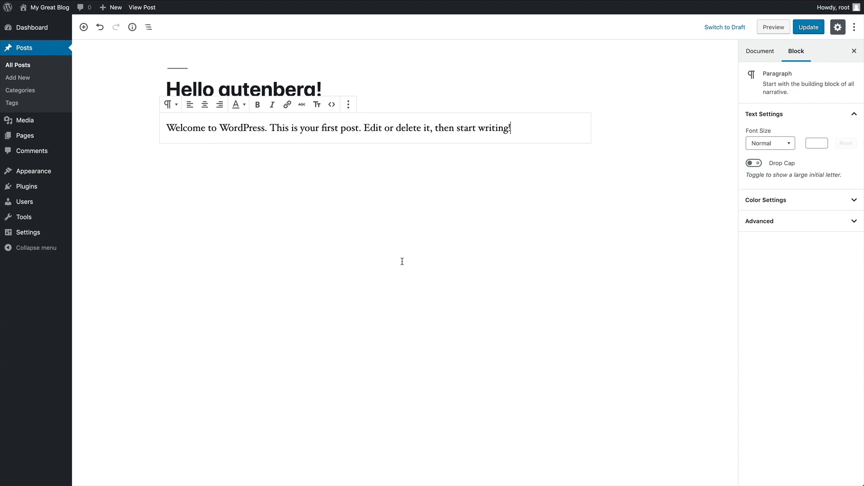
Insert a CoBlocks Gif block, search Giphy for "harry potter" and choose the first gif.
{"action": "left_click", "coordinate": [84, 27]}
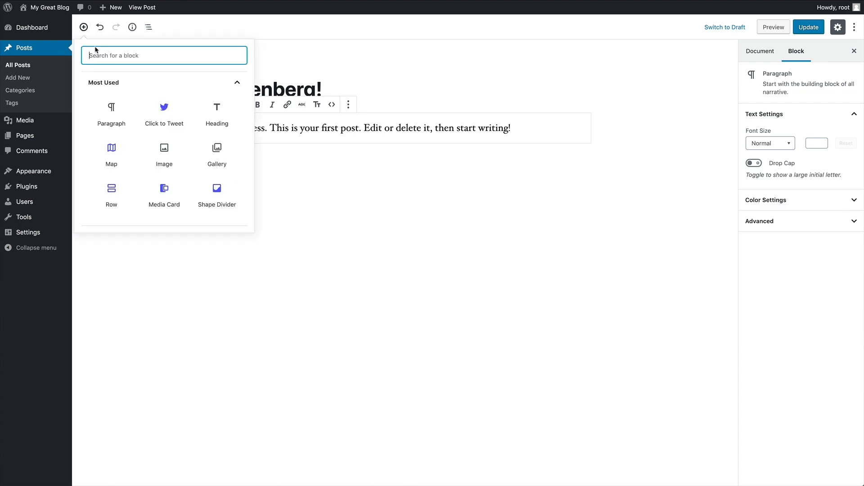
{"action": "scroll", "coordinate": [163, 134], "scroll_direction": "down", "scroll_amount": 2}
{"action": "scroll", "coordinate": [158, 134], "scroll_direction": "down", "scroll_amount": 3}
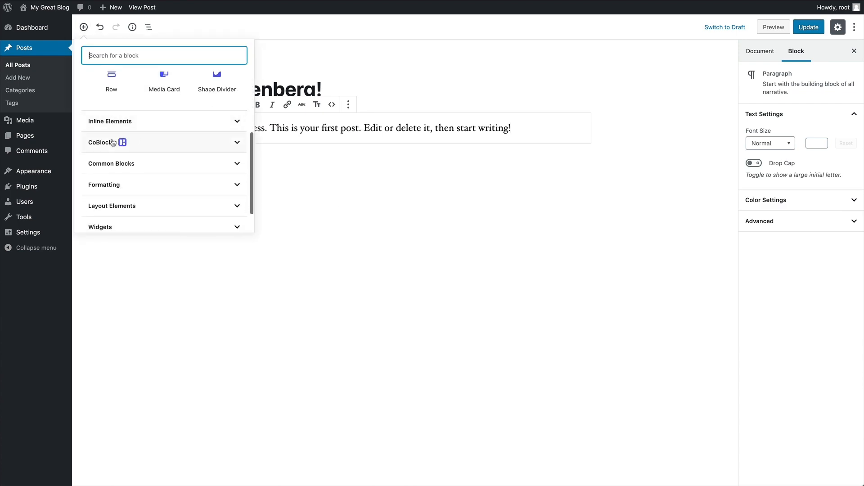
{"action": "left_click", "coordinate": [175, 145]}
{"action": "scroll", "coordinate": [199, 137], "scroll_direction": "down", "scroll_amount": 2}
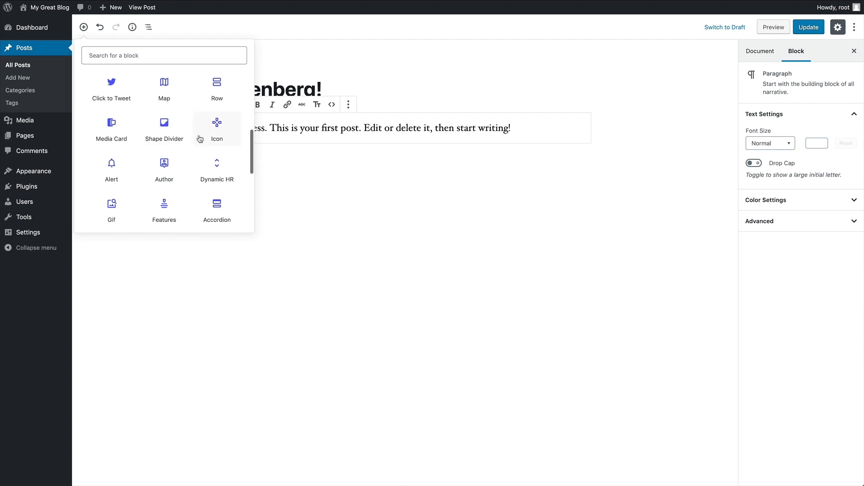
{"action": "left_click", "coordinate": [119, 182]}
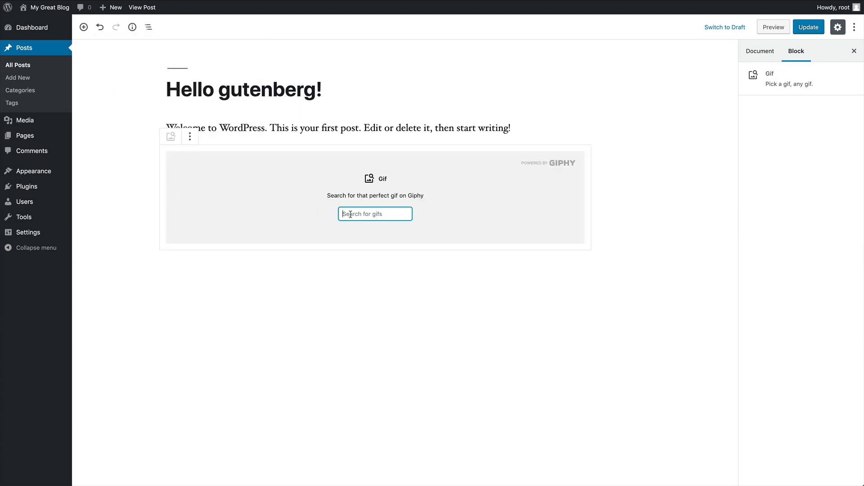
{"action": "type", "text": "harry potter"}
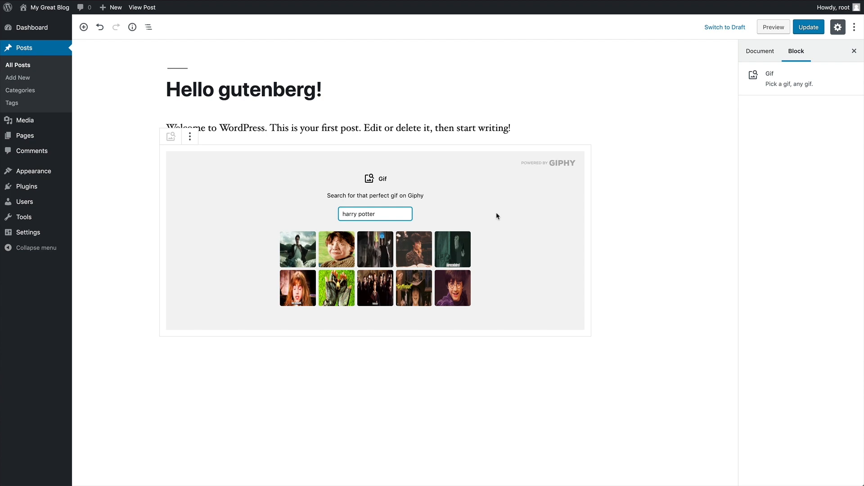
{"action": "left_click", "coordinate": [293, 254]}
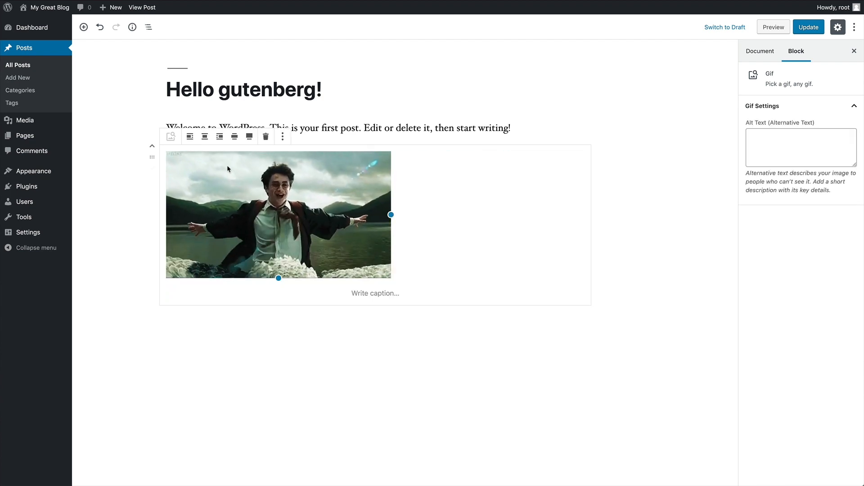
Try wide and full-width alignment on the Harry Potter gif, and settle on center alignment.
{"action": "left_click", "coordinate": [234, 136]}
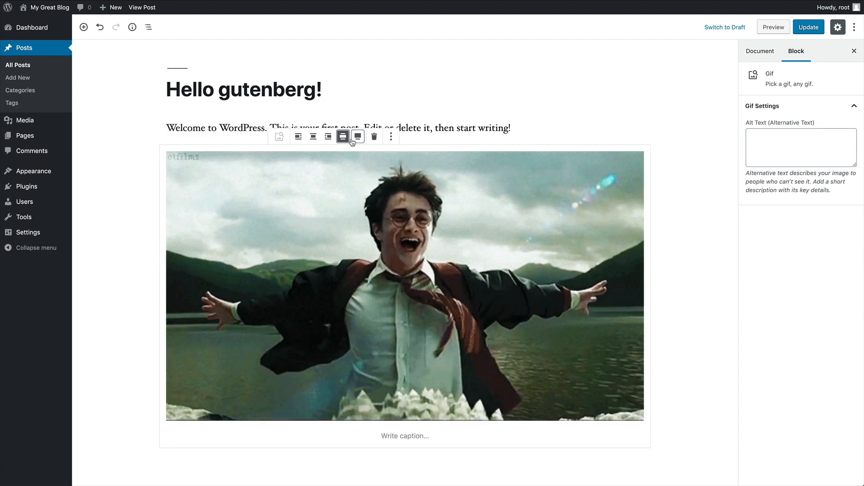
{"action": "left_click", "coordinate": [358, 137]}
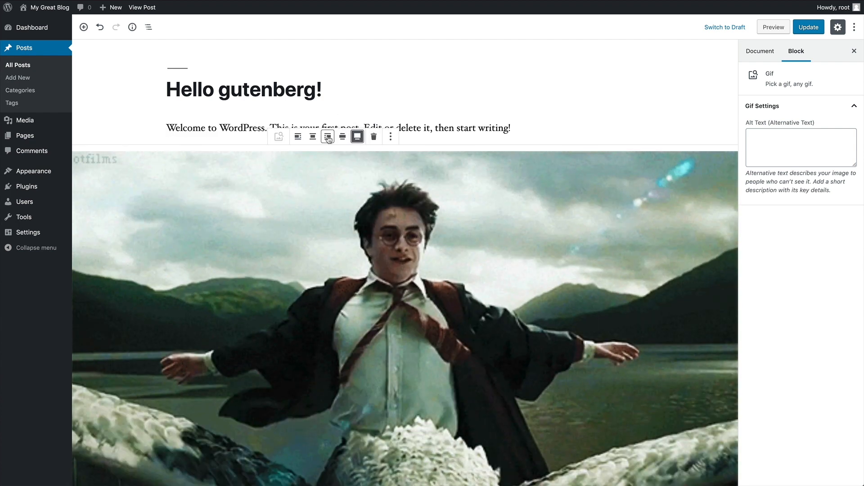
{"action": "left_click", "coordinate": [313, 136]}
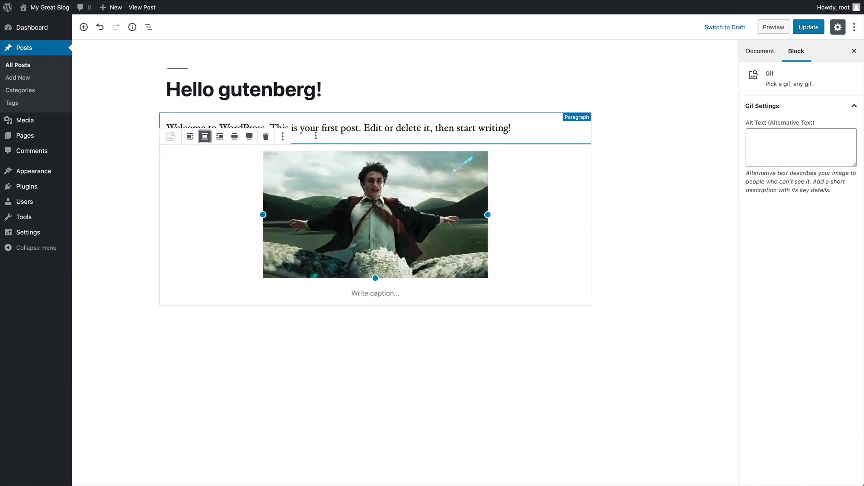
Update the post and view the centered gif on the published page.
{"action": "left_click", "coordinate": [806, 28]}
{"action": "left_click", "coordinate": [132, 53]}
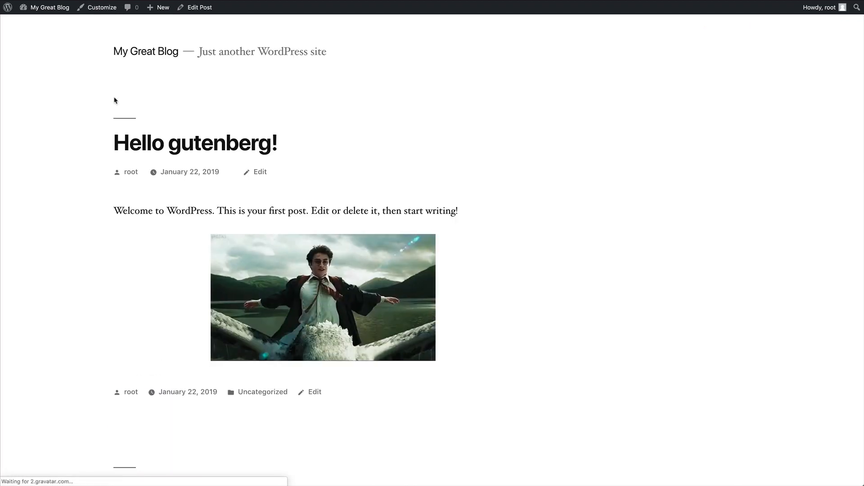
{"action": "scroll", "coordinate": [115, 106], "scroll_direction": "down", "scroll_amount": 1}
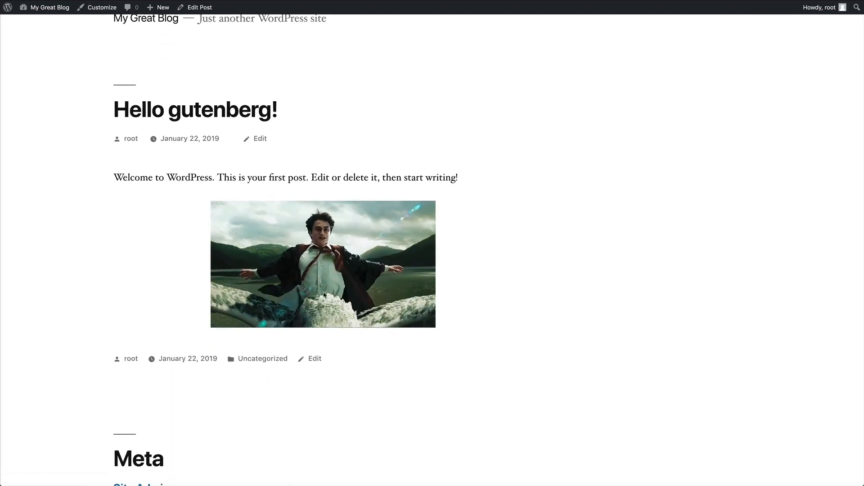
Reopen the "Hello gutenberg!" post for editing and remove the Gif block.
{"action": "left_click", "coordinate": [200, 8]}
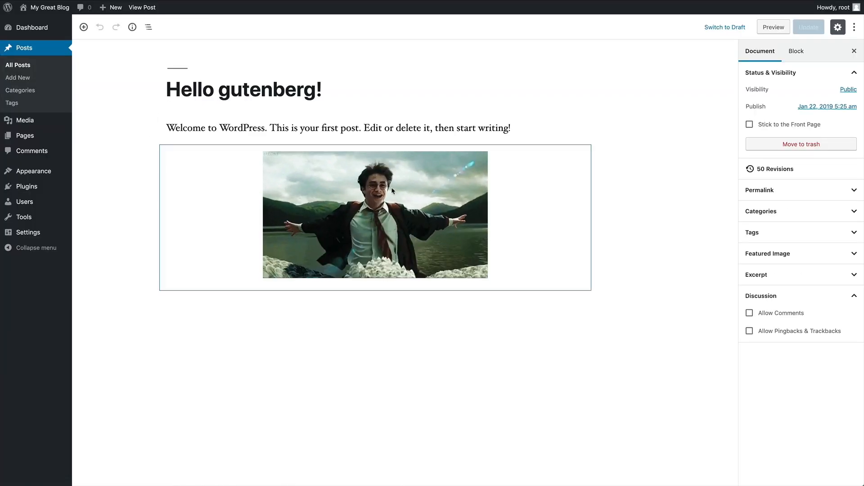
{"action": "left_click", "coordinate": [488, 190]}
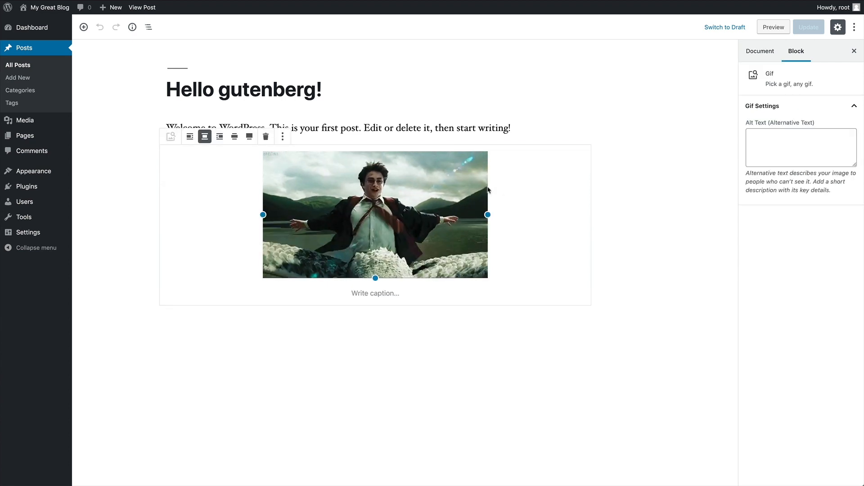
{"action": "left_click", "coordinate": [265, 137]}
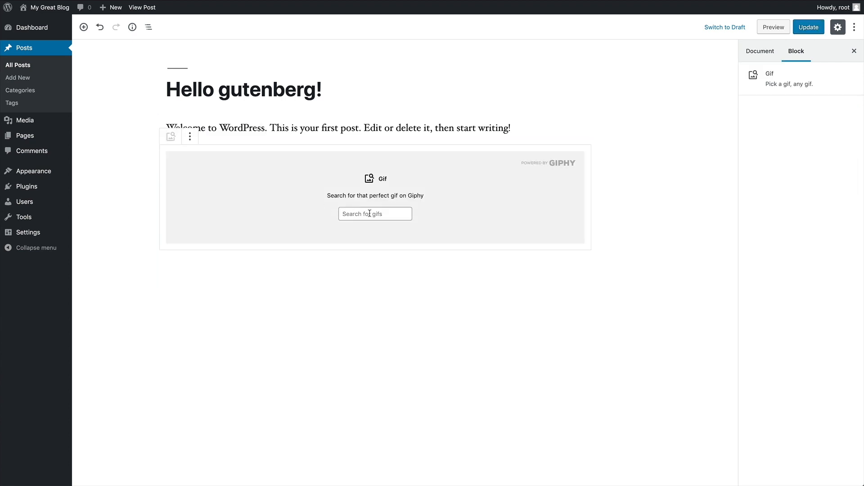
{"action": "left_click", "coordinate": [189, 136]}
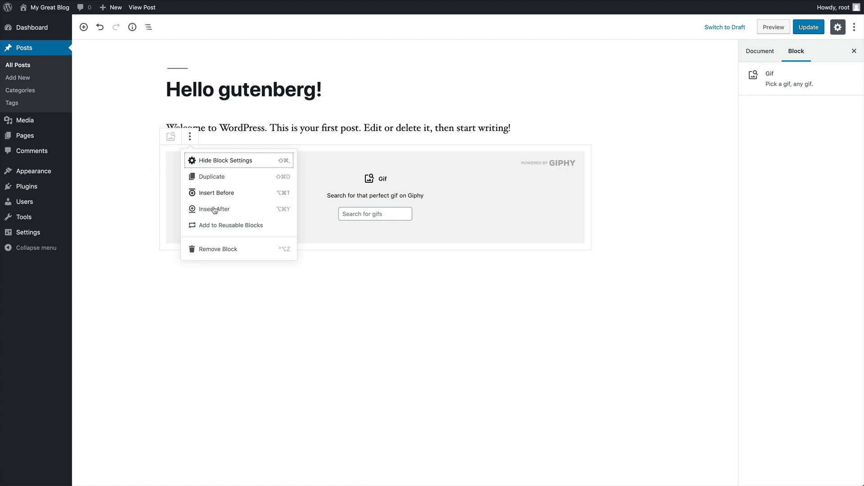
{"action": "left_click", "coordinate": [224, 254]}
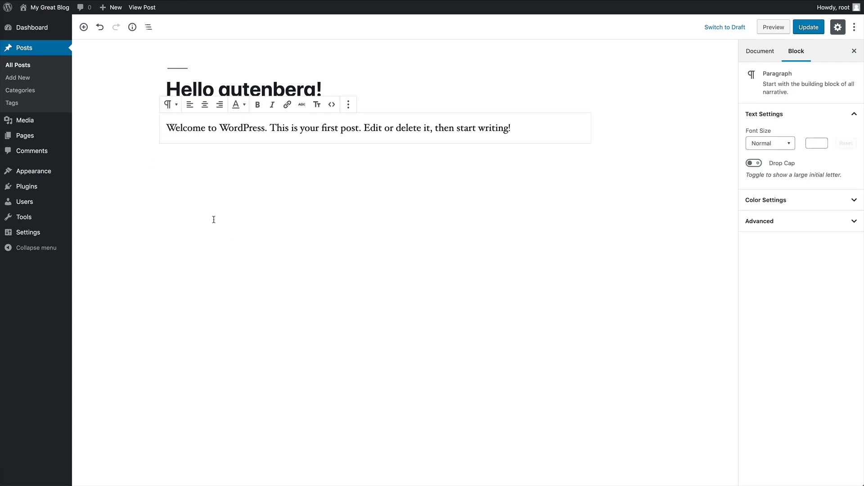
Insert a CoBlocks Media Card block below the welcome paragraph.
{"action": "left_click", "coordinate": [84, 28]}
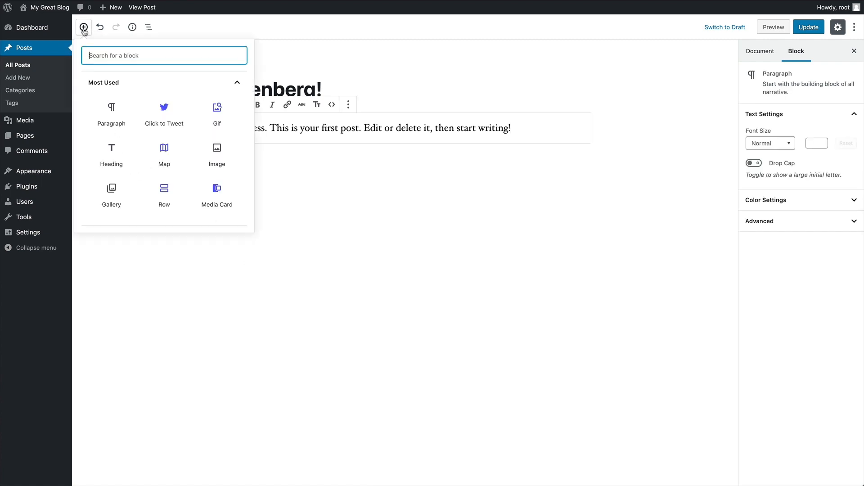
{"action": "scroll", "coordinate": [118, 117], "scroll_direction": "down", "scroll_amount": 5}
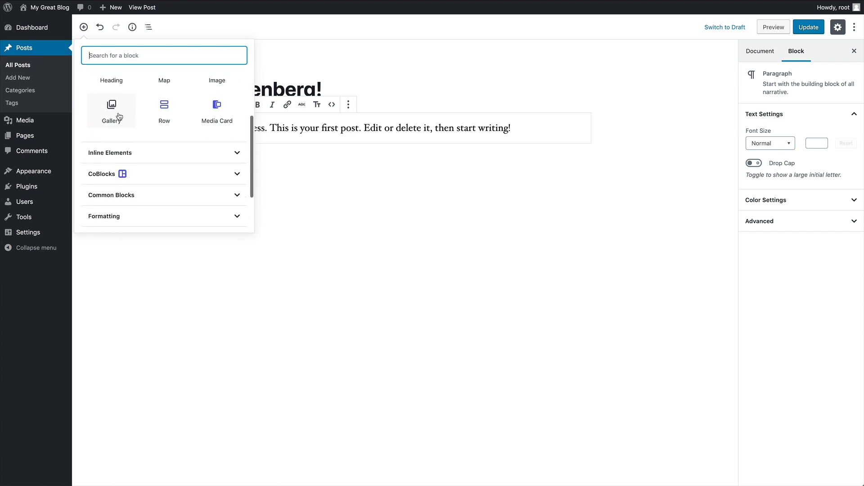
{"action": "left_click", "coordinate": [139, 152]}
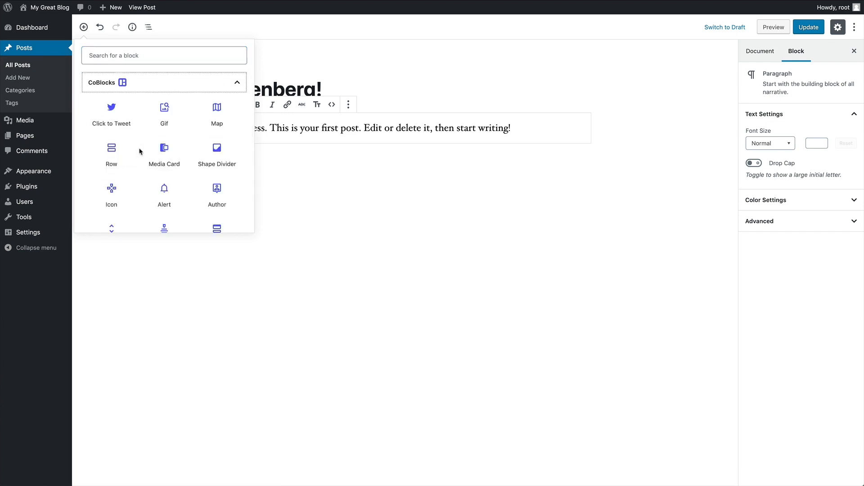
{"action": "scroll", "coordinate": [141, 152], "scroll_direction": "down", "scroll_amount": 1}
{"action": "scroll", "coordinate": [140, 152], "scroll_direction": "down", "scroll_amount": 1}
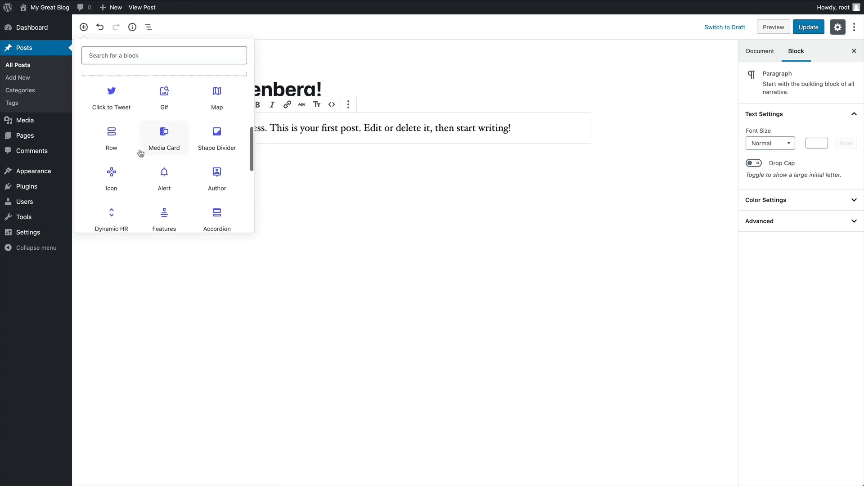
{"action": "left_click", "coordinate": [165, 132]}
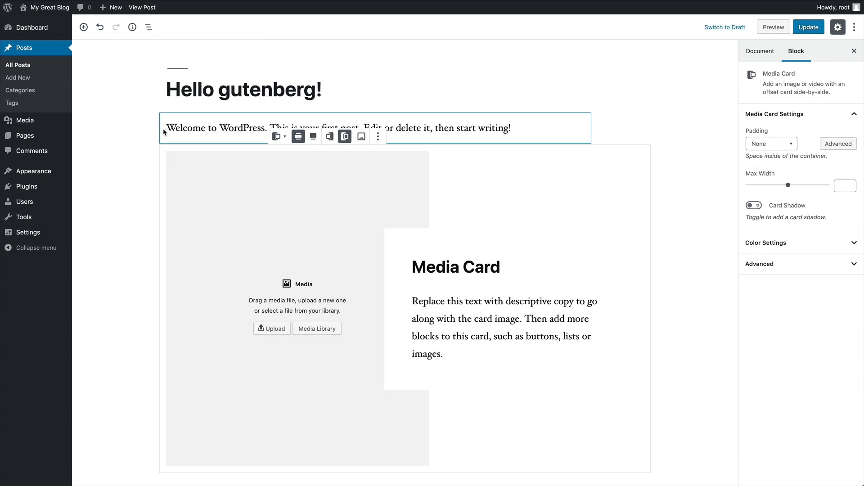
Fill the Media Card's image area with the neon Flo's V8 Cafe photo from the media library.
{"action": "scroll", "coordinate": [165, 135], "scroll_direction": "down", "scroll_amount": 1}
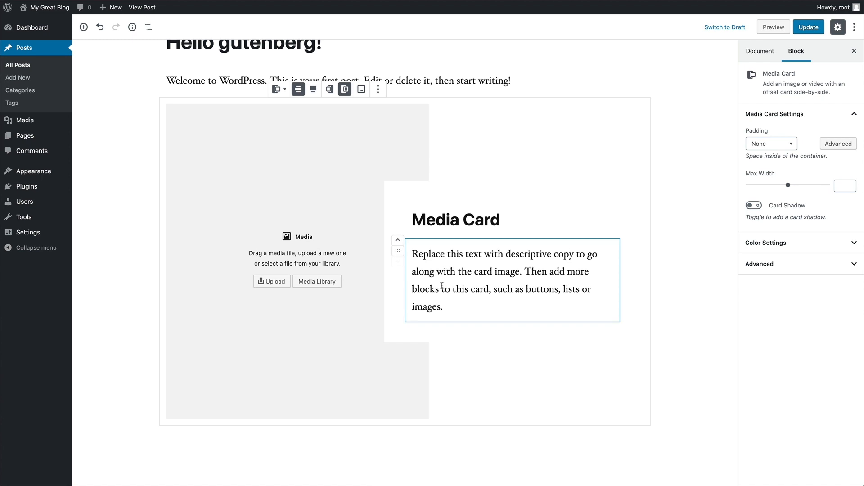
{"action": "left_click", "coordinate": [308, 282]}
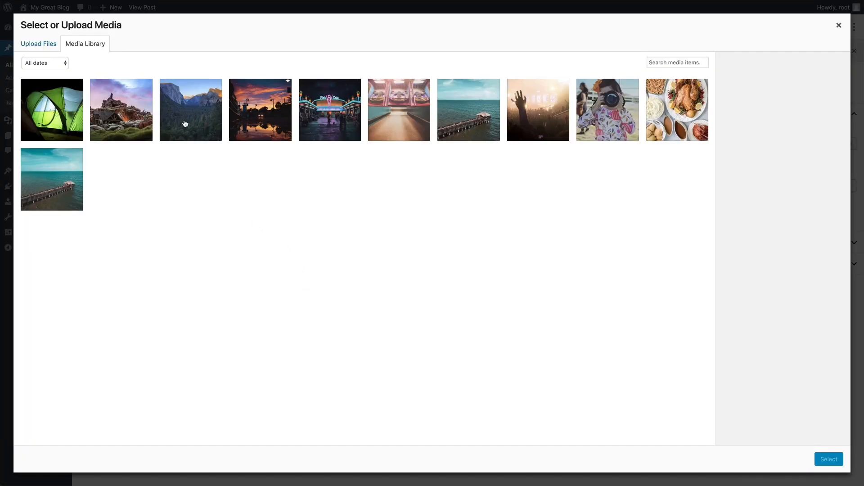
{"action": "left_click", "coordinate": [303, 125]}
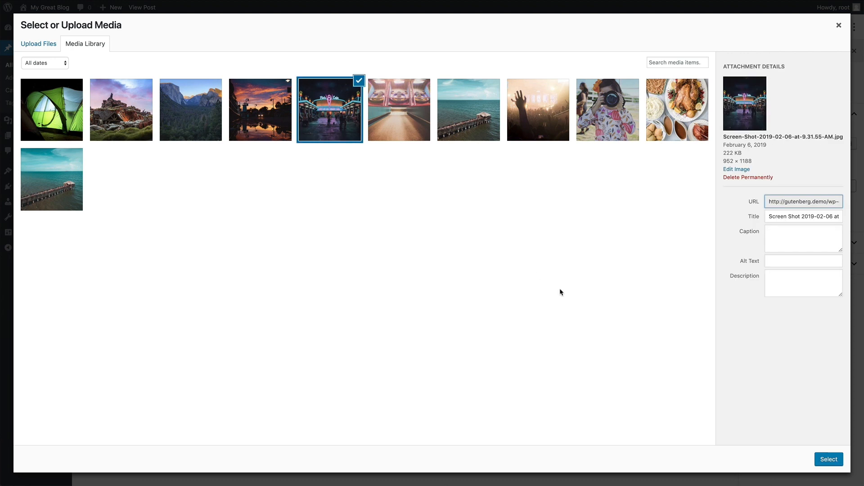
{"action": "left_click", "coordinate": [827, 458]}
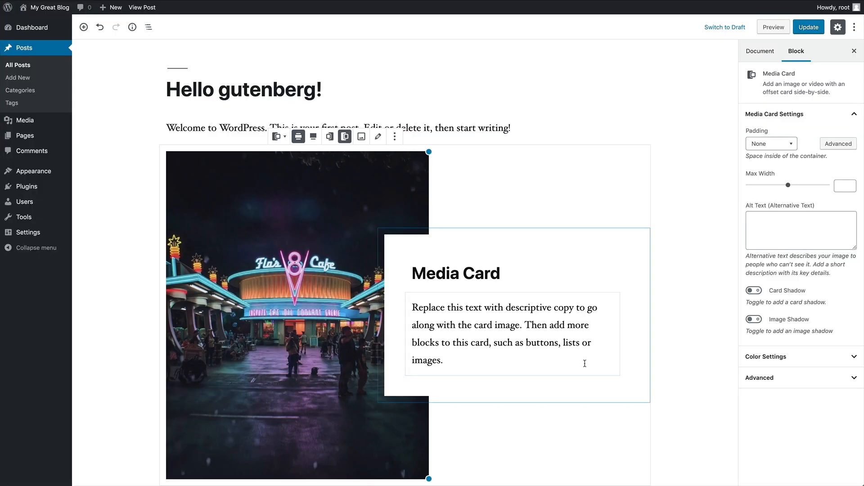
Replace the Media Card heading with "Disneyland California".
{"action": "scroll", "coordinate": [514, 263], "scroll_direction": "down", "scroll_amount": 2}
{"action": "left_click", "coordinate": [528, 233]}
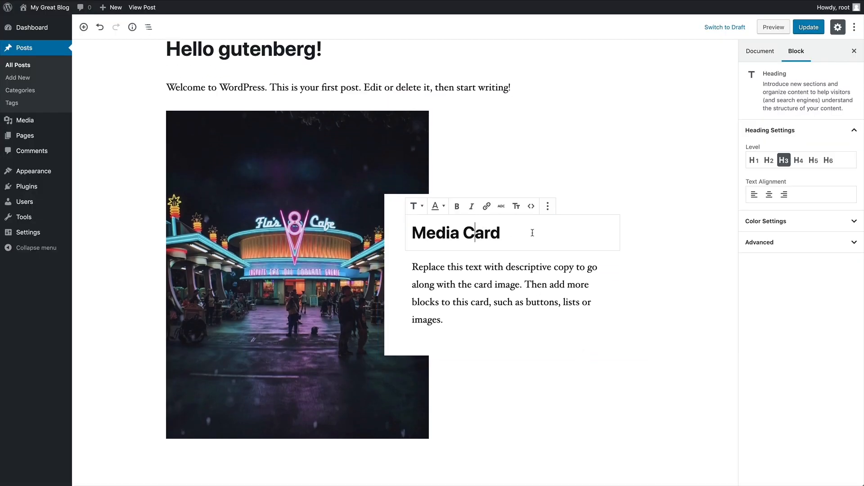
{"action": "left_click_drag", "start_coordinate": [529, 233], "coordinate": [416, 230]}
{"action": "type", "text": "Disney"}
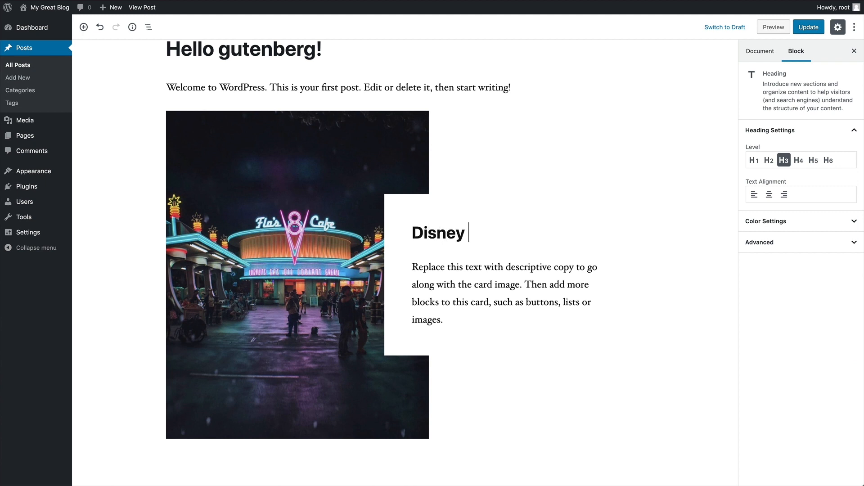
{"action": "type", "text": " L"}
{"action": "key", "text": "BackSpace"}
{"action": "key", "text": "BackSpace"}
{"action": "type", "text": "land Califroni"}
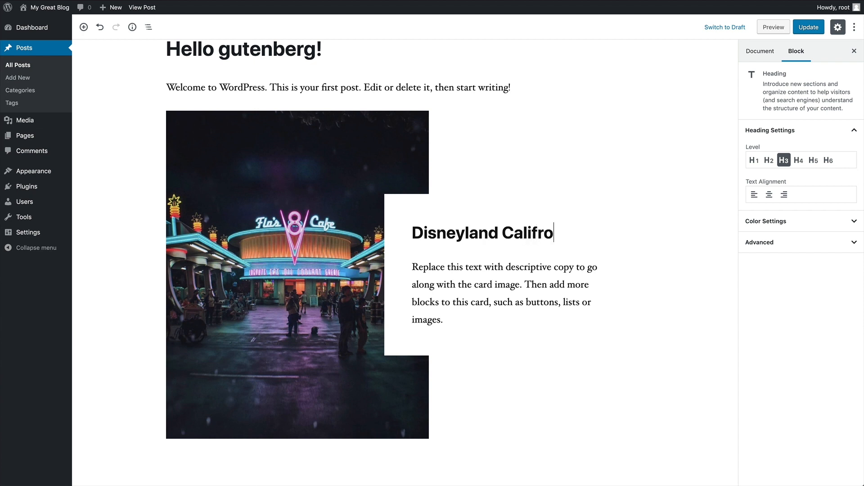
{"action": "key", "text": "BackSpace"}
{"action": "key", "text": "BackSpace"}
{"action": "key", "text": "BackSpace"}
{"action": "type", "text": "ornia"}
Replace the Media Card's placeholder description with "This is Flo's V-8 cafe".
{"action": "left_click_drag", "start_coordinate": [412, 267], "coordinate": [449, 313]}
{"action": "type", "text": "This i"}
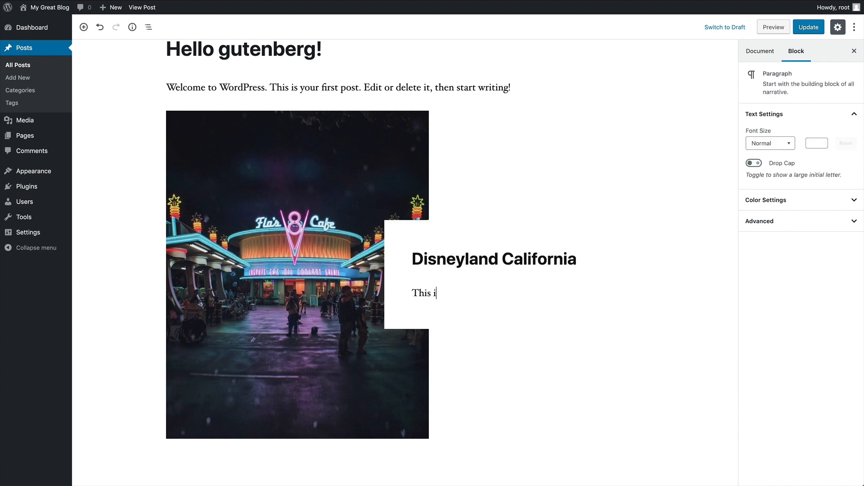
{"action": "type", "text": "s Flo's V-8 cafe"}
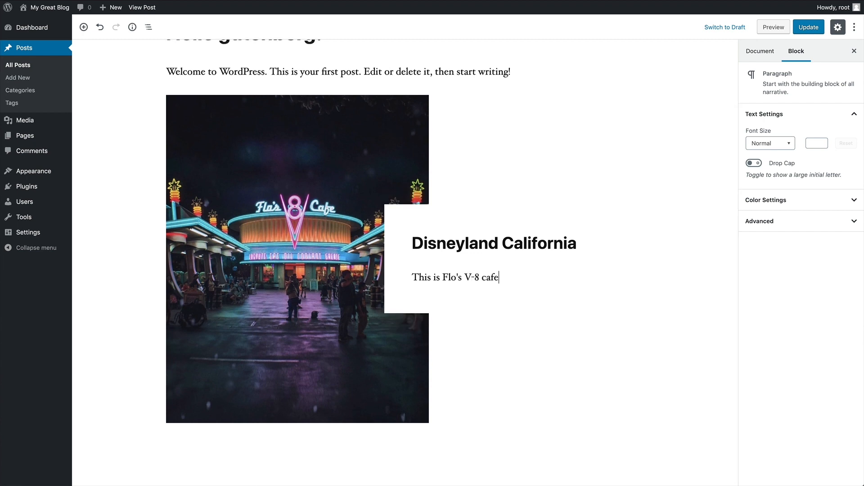
{"action": "type", "text": " asdlfhaskjdfhkajlsfsaf"}
{"action": "key", "text": "BackSpace"}
{"action": "key", "text": "BackSpace"}
{"action": "key", "text": "BackSpace"}
{"action": "key", "text": "BackSpace"}
{"action": "key", "text": "BackSpace"}
{"action": "key", "text": "BackSpace"}
{"action": "key", "text": "BackSpace"}
{"action": "key", "text": "BackSpace"}
{"action": "key", "text": "BackSpace"}
{"action": "key", "text": "BackSpace"}
{"action": "key", "text": "BackSpace"}
{"action": "key", "text": "BackSpace"}
{"action": "key", "text": "BackSpace"}
{"action": "key", "text": "BackSpace"}
{"action": "key", "text": "BackSpace"}
{"action": "key", "text": "BackSpace"}
{"action": "key", "text": "BackSpace"}
{"action": "key", "text": "BackSpace"}
{"action": "key", "text": "BackSpace"}
{"action": "key", "text": "BackSpace"}
Continue the card description with lorem ipsum text in the same paragraph, starting with lowercase "lorem" and cut off after "dignissim pellentesque felis.".
{"action": "type", "text": "loremshort"}
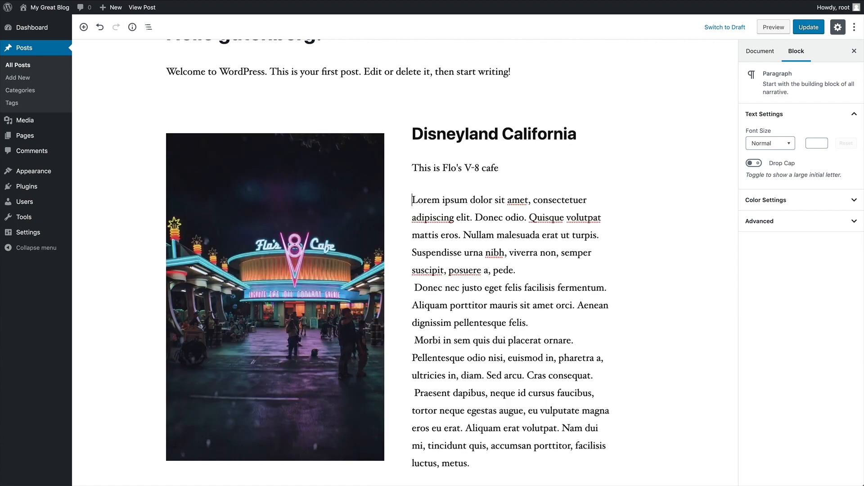
{"action": "scroll", "coordinate": [517, 283], "scroll_direction": "down", "scroll_amount": 1}
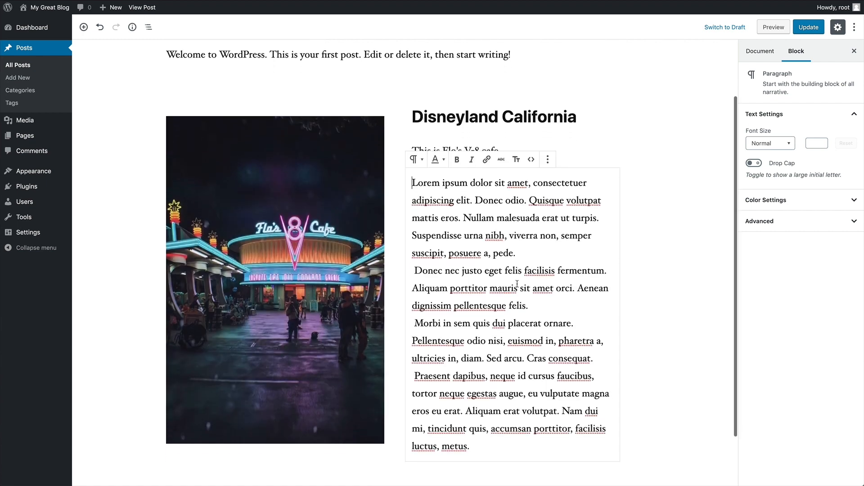
{"action": "key", "text": "BackSpace"}
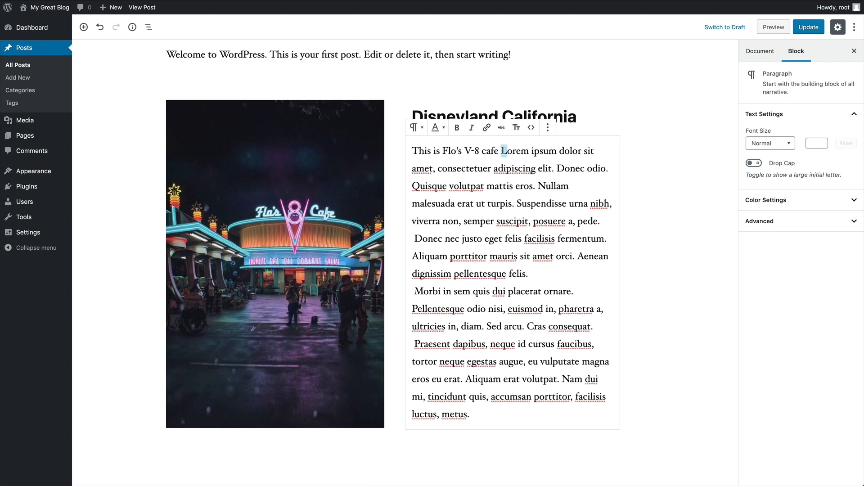
{"action": "type", "text": "l"}
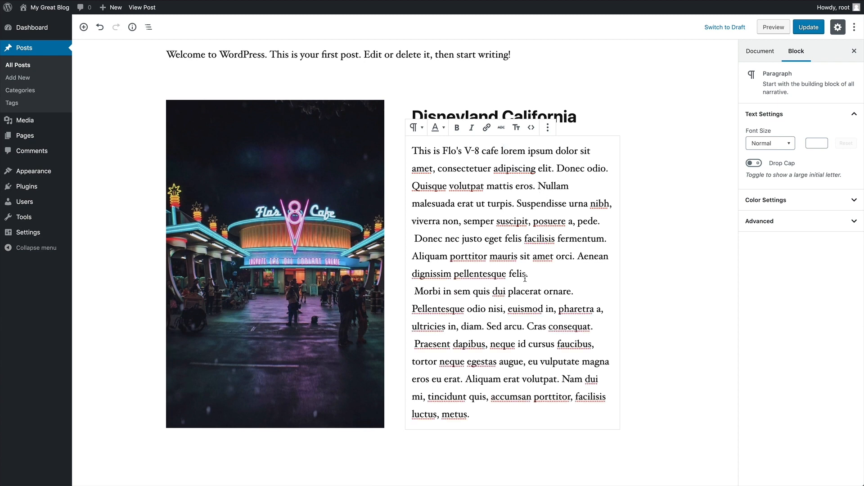
{"action": "left_click_drag", "start_coordinate": [525, 279], "coordinate": [553, 408]}
{"action": "key", "text": "BackSpace"}
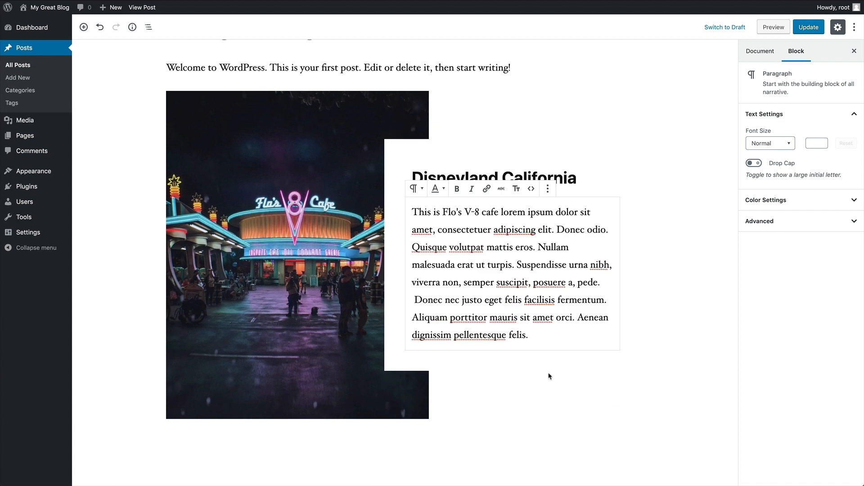
Update the post and view the Media Card on the published page.
{"action": "left_click", "coordinate": [806, 29]}
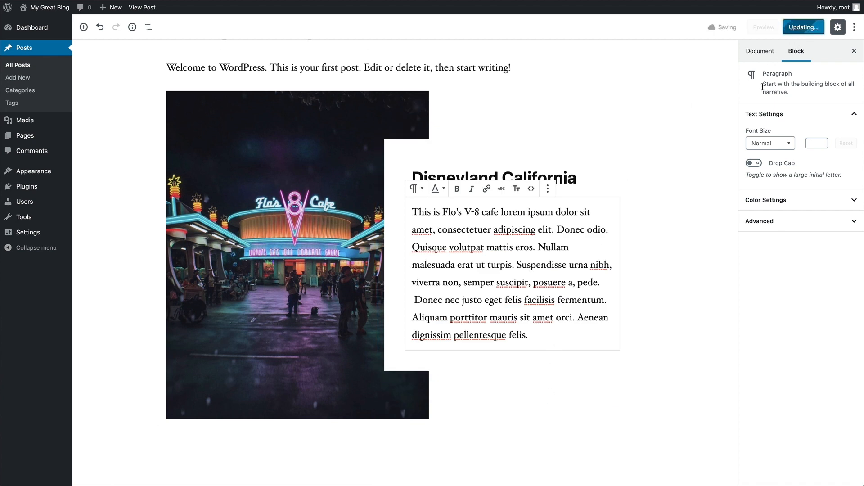
{"action": "left_click", "coordinate": [139, 53]}
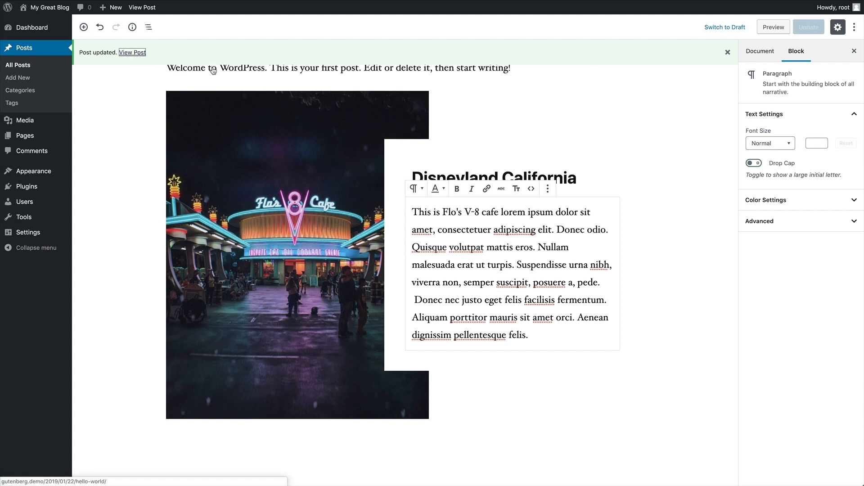
{"action": "scroll", "coordinate": [535, 153], "scroll_direction": "down", "scroll_amount": 5}
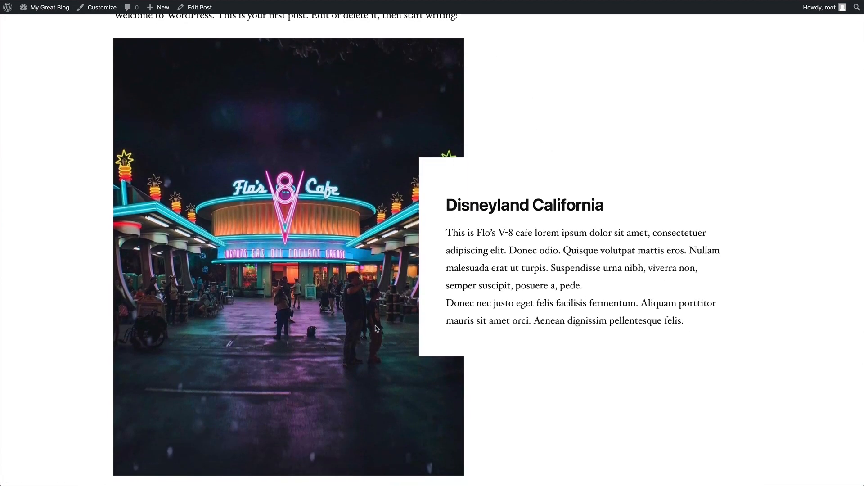
{"action": "scroll", "coordinate": [377, 329], "scroll_direction": "up", "scroll_amount": 4}
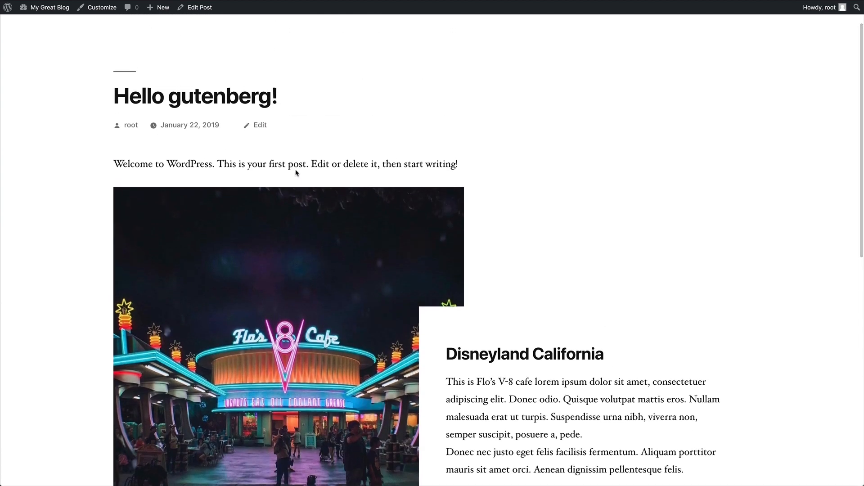
{"action": "scroll", "coordinate": [296, 173], "scroll_direction": "up", "scroll_amount": 1}
Reopen the post for editing and select the Media Card block.
{"action": "left_click", "coordinate": [196, 7]}
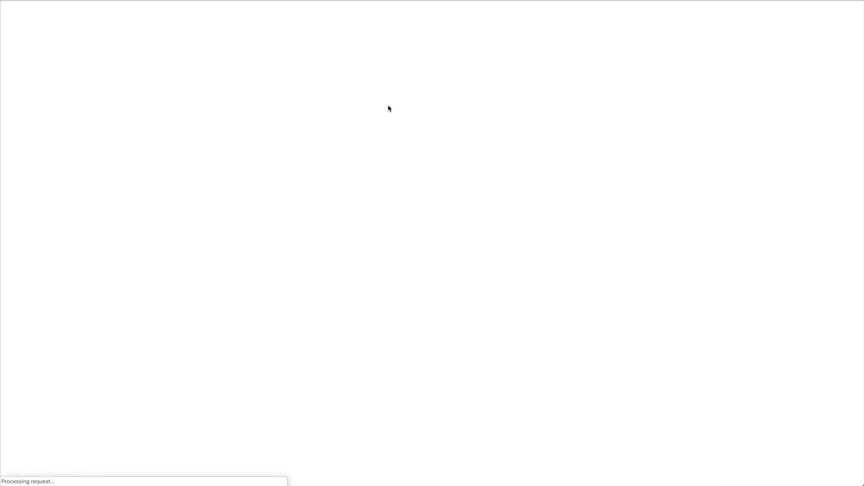
{"action": "scroll", "coordinate": [462, 119], "scroll_direction": "down", "scroll_amount": 2}
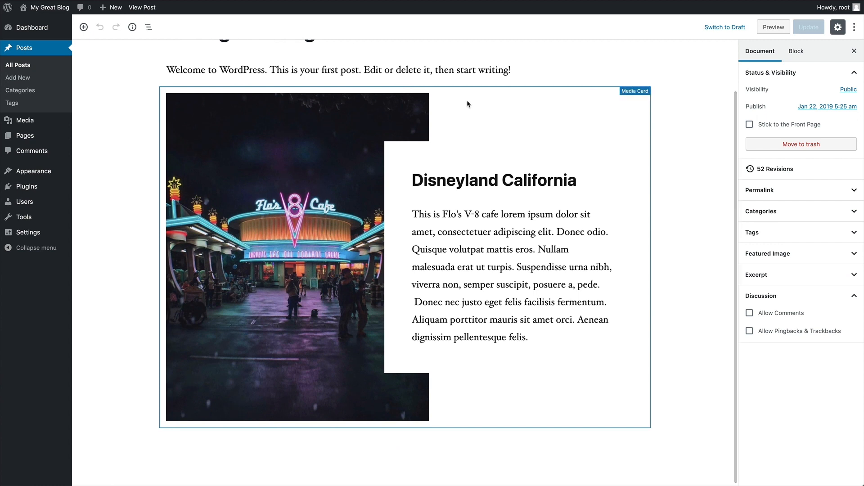
{"action": "left_click", "coordinate": [468, 104]}
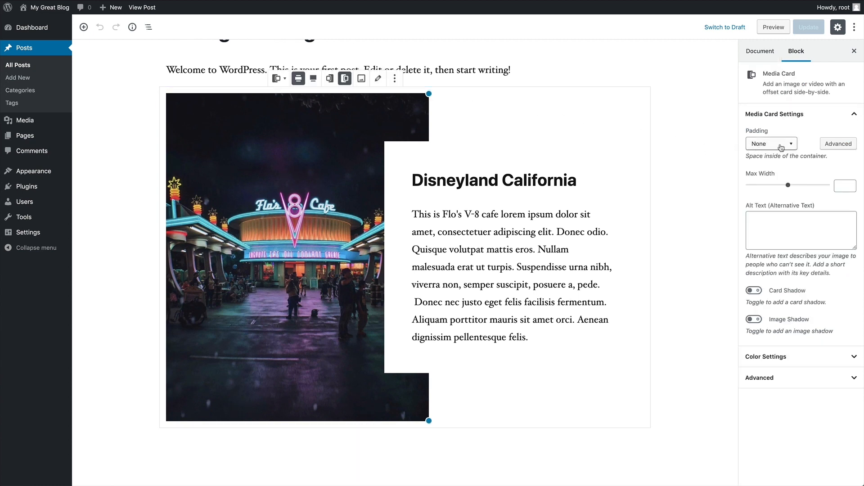
Try Small, Medium and Large padding on the Media Card, and set the padding back to None.
{"action": "left_click", "coordinate": [760, 143]}
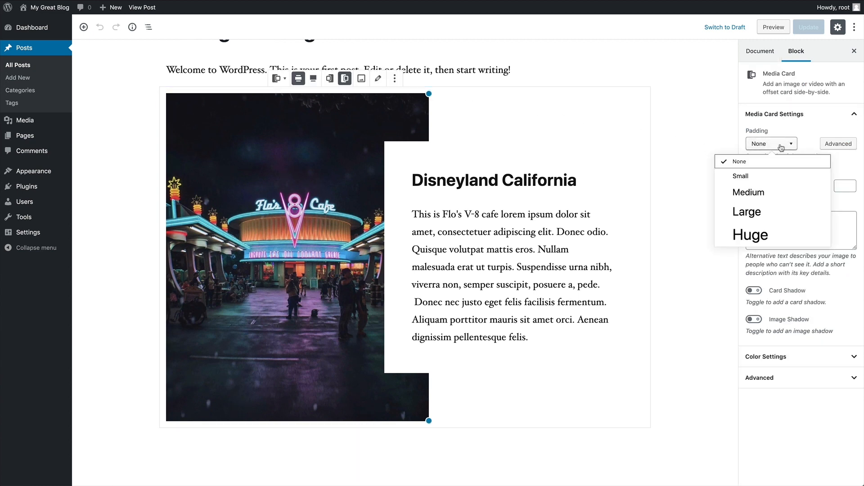
{"action": "left_click", "coordinate": [748, 180]}
{"action": "left_click", "coordinate": [758, 193]}
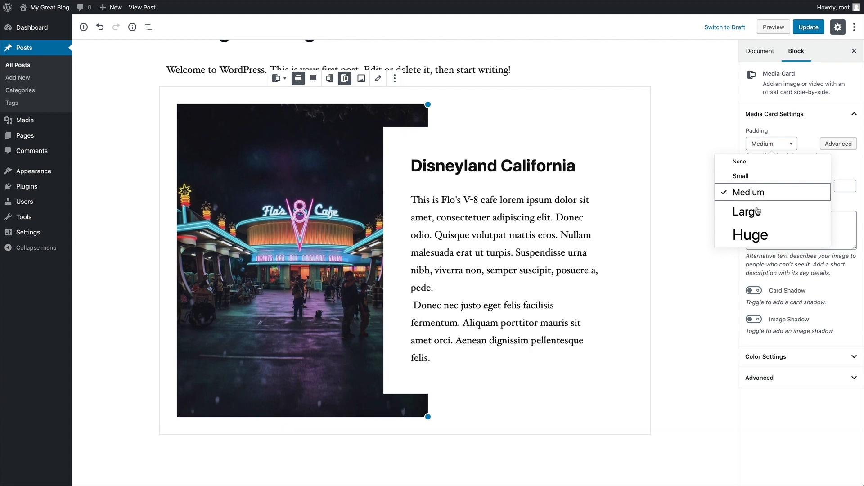
{"action": "left_click", "coordinate": [758, 213]}
{"action": "left_click", "coordinate": [758, 179]}
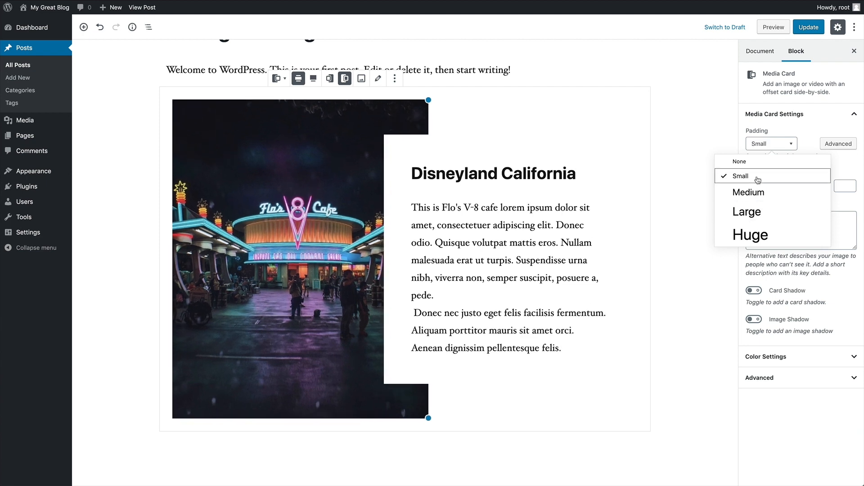
{"action": "left_click", "coordinate": [760, 162]}
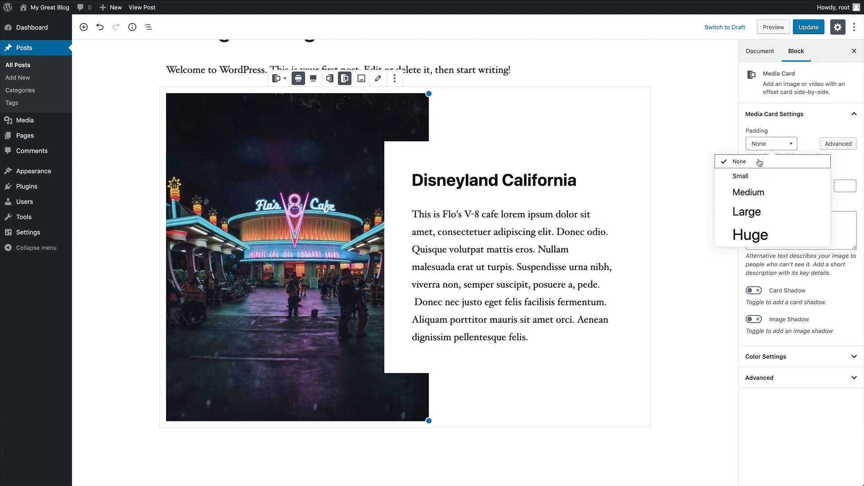
Set the Media Card's Max Width to about 1060, near the middle of its range.
{"action": "left_click", "coordinate": [856, 169]}
{"action": "mouse_move", "coordinate": [787, 185]}
{"action": "left_mouse_down"}
{"action": "mouse_move", "coordinate": [795, 188]}
{"action": "mouse_move", "coordinate": [781, 188]}
{"action": "left_mouse_up"}
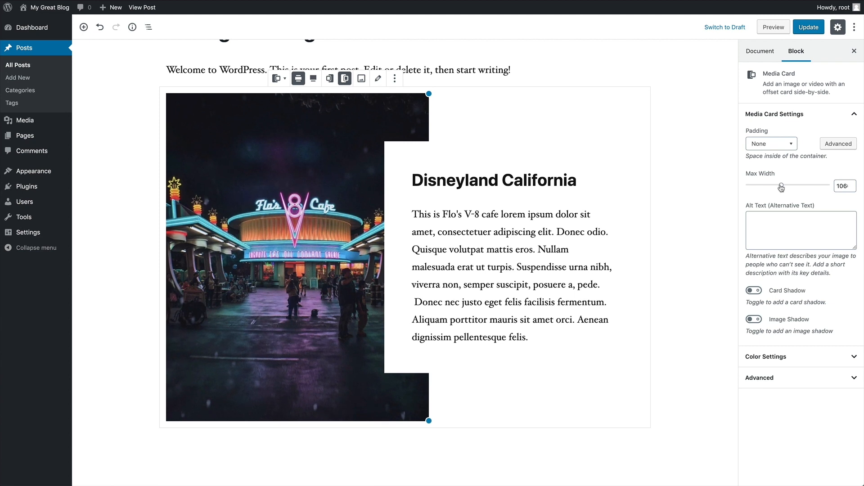
Enable the Media Card's card shadow, and try the image shadow before switching it back off.
{"action": "left_click", "coordinate": [754, 291]}
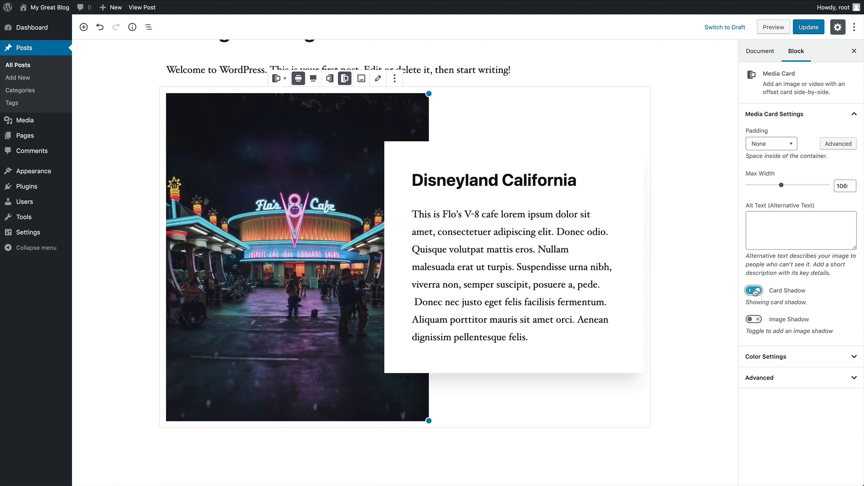
{"action": "left_click", "coordinate": [754, 320]}
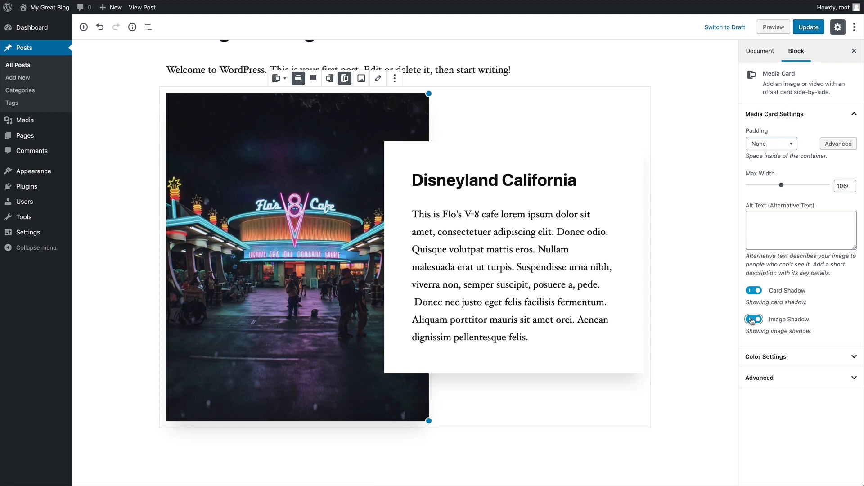
{"action": "left_click", "coordinate": [753, 320]}
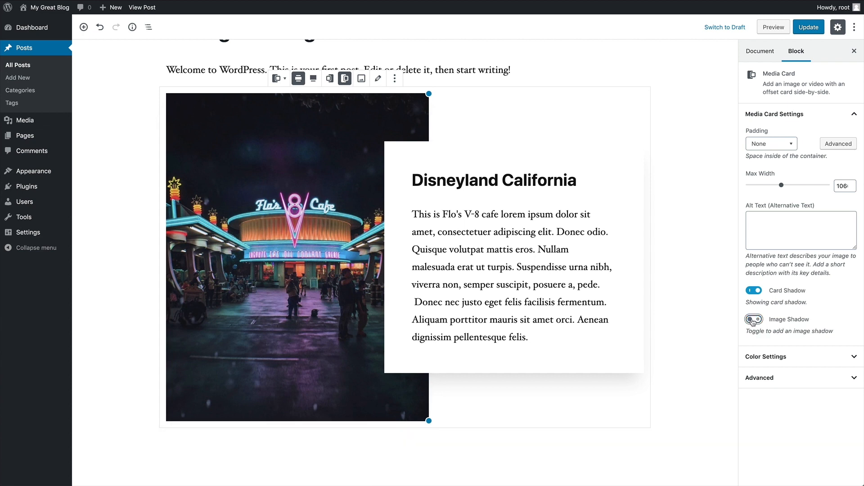
Try blue, dark blue and black as the Media Card's background color, and settle on dark gray.
{"action": "left_click", "coordinate": [775, 356]}
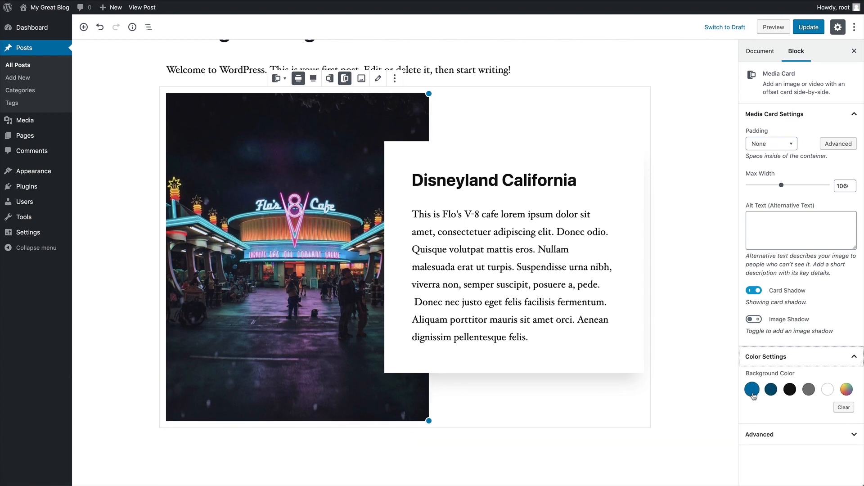
{"action": "left_click", "coordinate": [752, 389]}
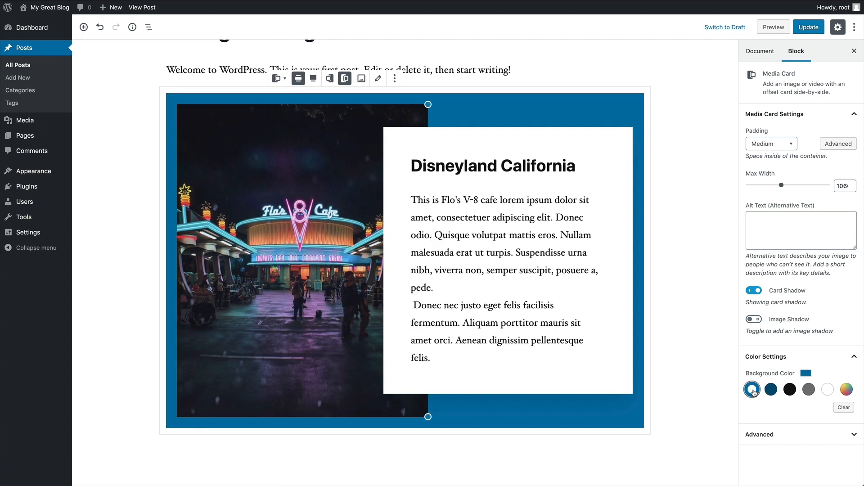
{"action": "left_click", "coordinate": [771, 389]}
{"action": "left_click", "coordinate": [789, 391]}
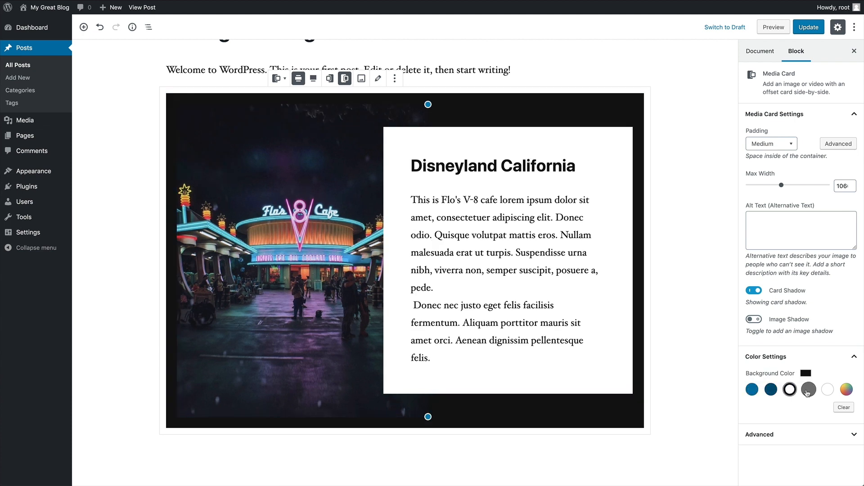
{"action": "left_click", "coordinate": [808, 390]}
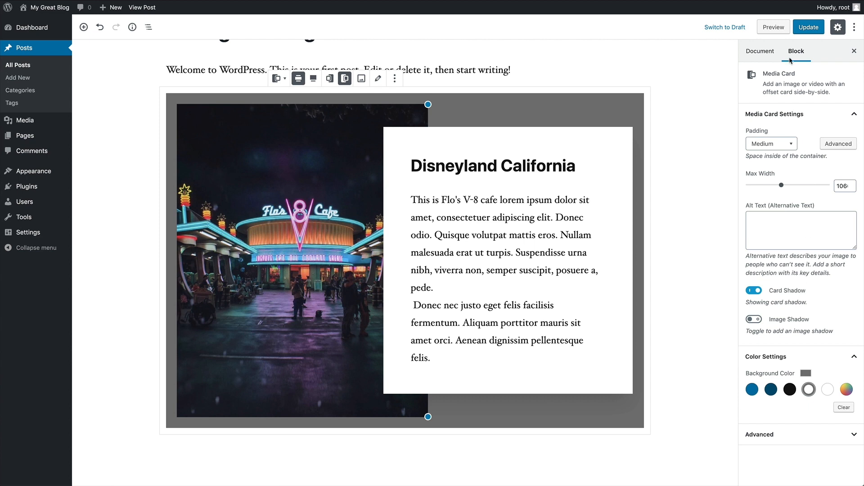
Update the post and view the gray-backed Media Card on the published page.
{"action": "left_click", "coordinate": [806, 28]}
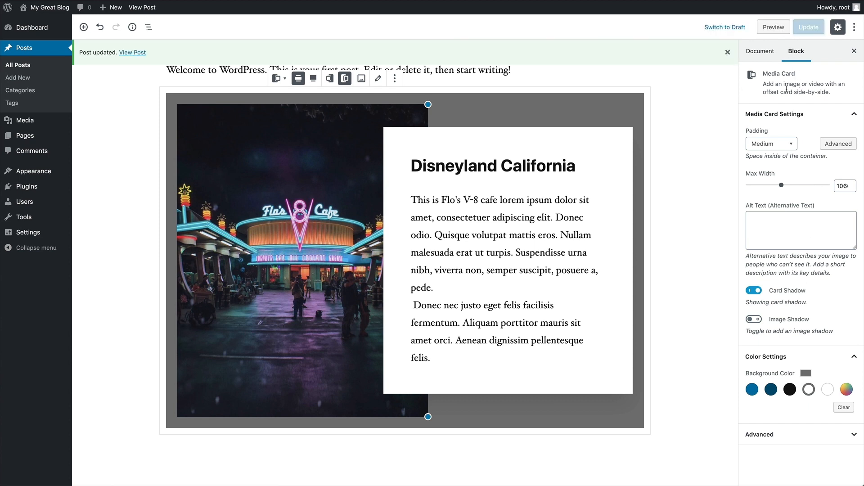
{"action": "left_click", "coordinate": [130, 56]}
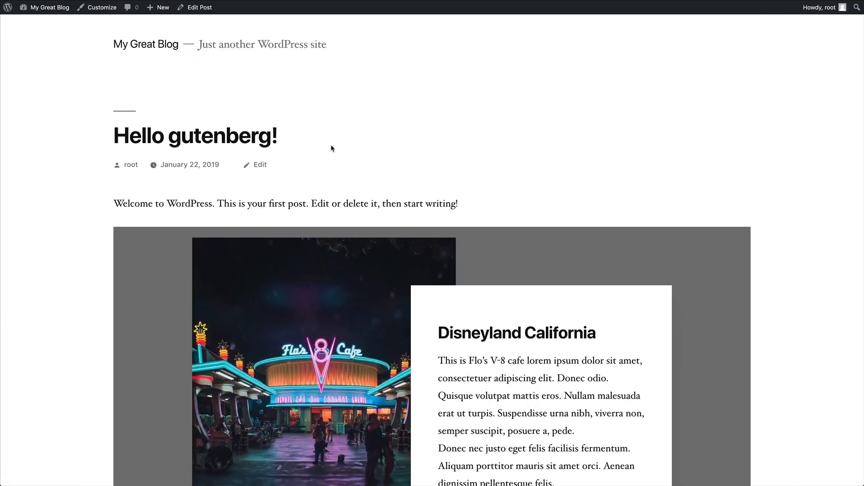
{"action": "scroll", "coordinate": [333, 148], "scroll_direction": "down", "scroll_amount": 5}
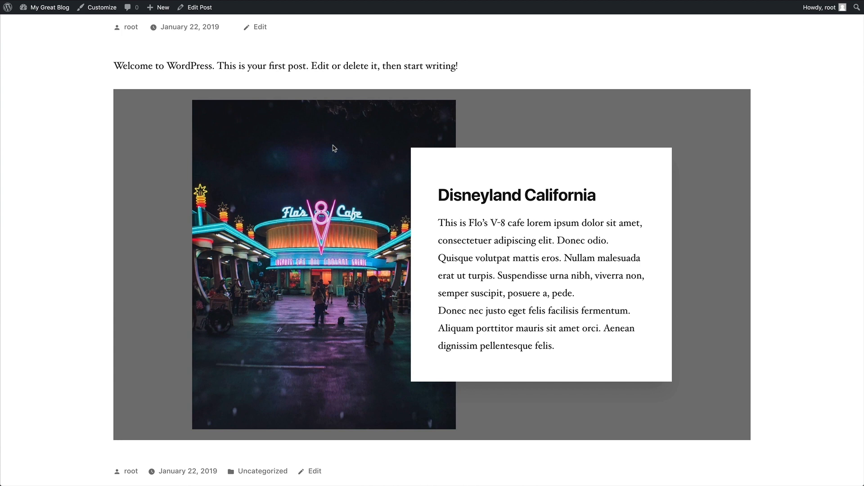
{"action": "scroll", "coordinate": [333, 149], "scroll_direction": "up", "scroll_amount": 4}
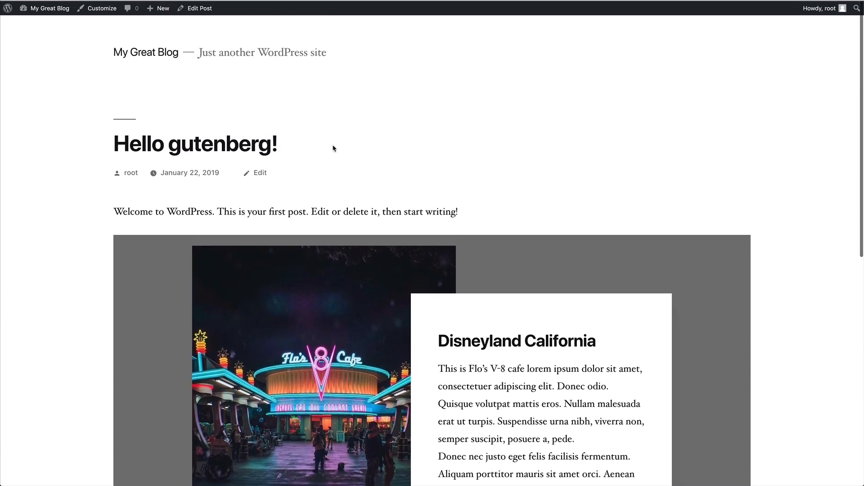
Return to editing the post and select the Media Card block by its gray background.
{"action": "left_click", "coordinate": [197, 8]}
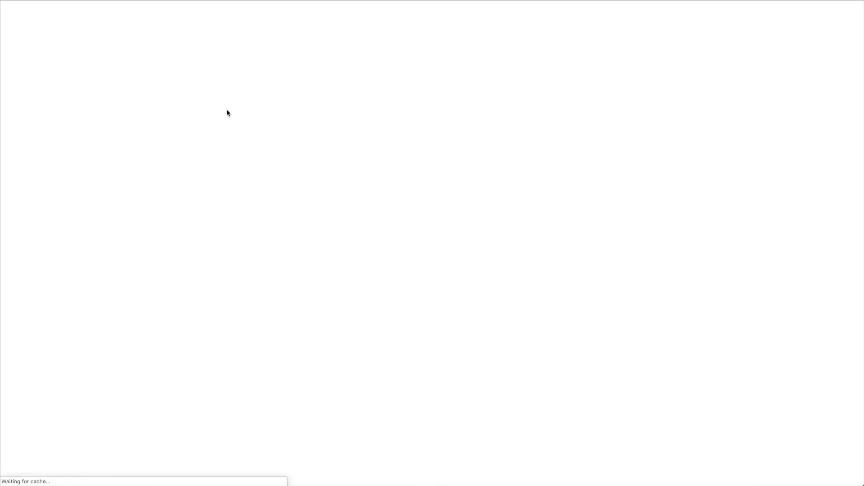
{"action": "scroll", "coordinate": [228, 112], "scroll_direction": "down", "scroll_amount": 1}
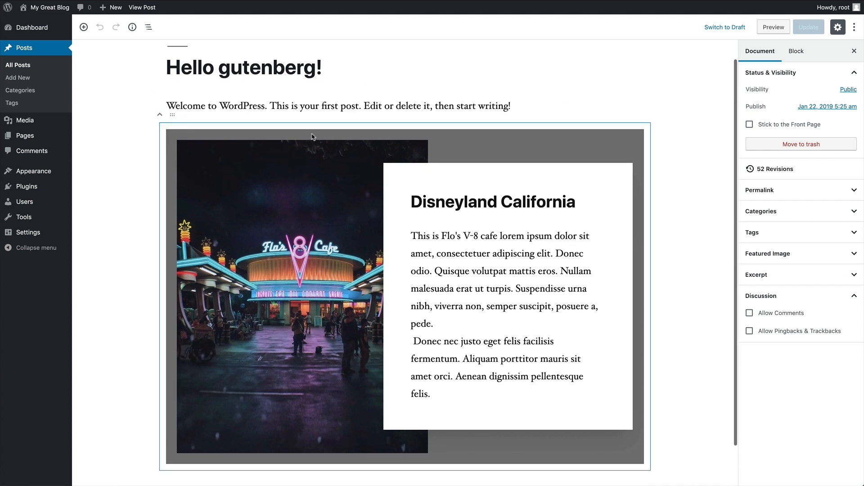
{"action": "left_click", "coordinate": [497, 134]}
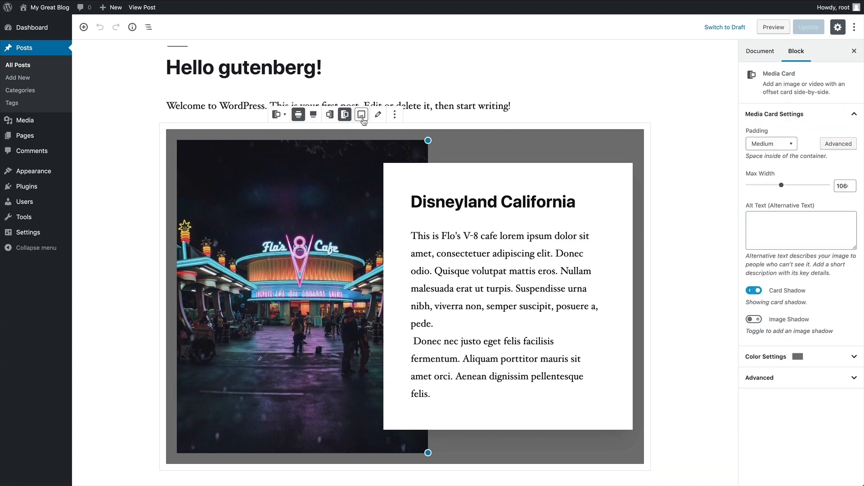
Move the Media Card's image to the right side of the card and make the block full width.
{"action": "left_click", "coordinate": [331, 115]}
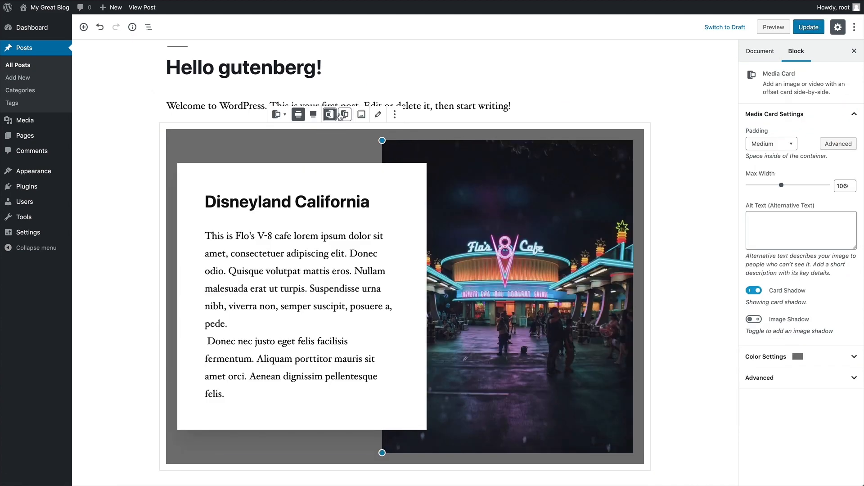
{"action": "left_click", "coordinate": [313, 115]}
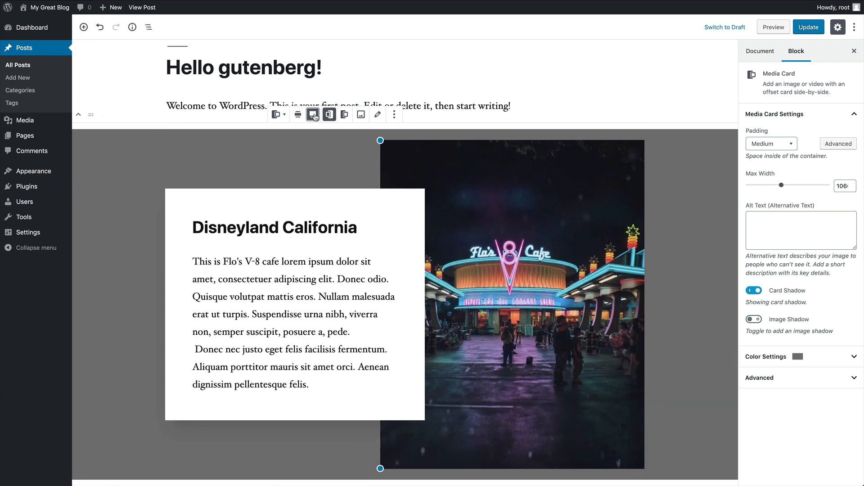
{"action": "scroll", "coordinate": [353, 197], "scroll_direction": "down", "scroll_amount": 2}
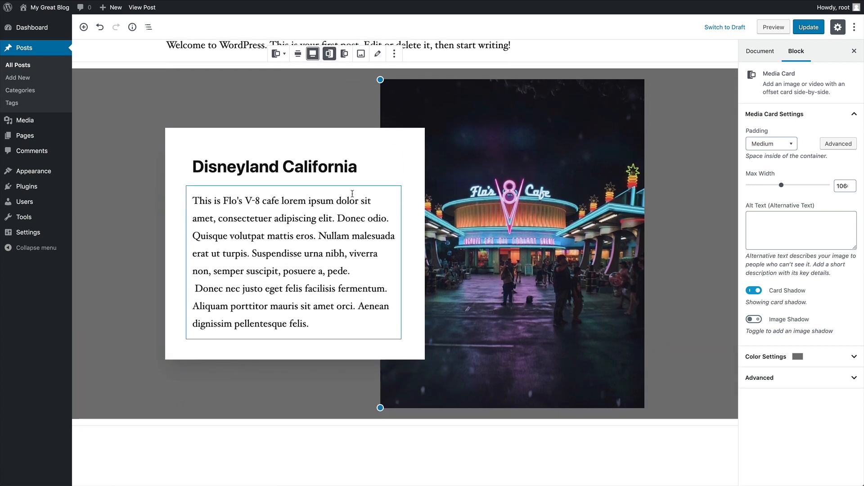
{"action": "scroll", "coordinate": [354, 197], "scroll_direction": "up", "scroll_amount": 2}
{"action": "scroll", "coordinate": [353, 197], "scroll_direction": "up", "scroll_amount": 1}
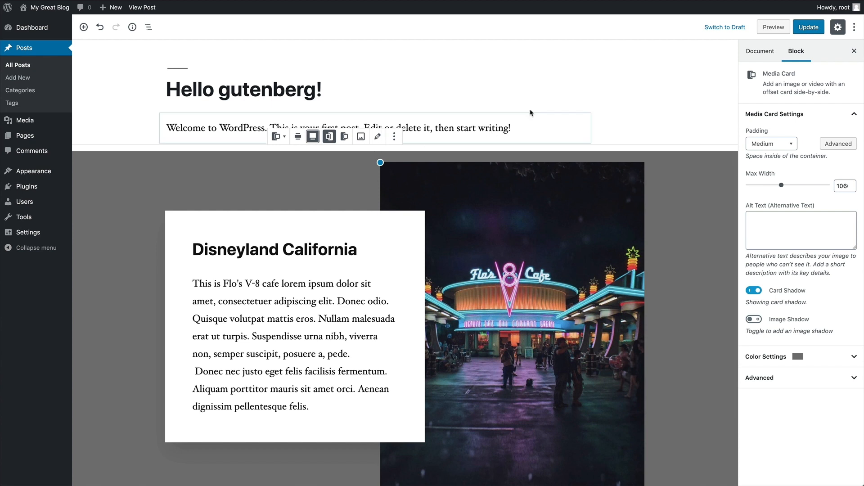
Insert a Shape Divider block between the welcome paragraph and the Media Card.
{"action": "left_click", "coordinate": [650, 114]}
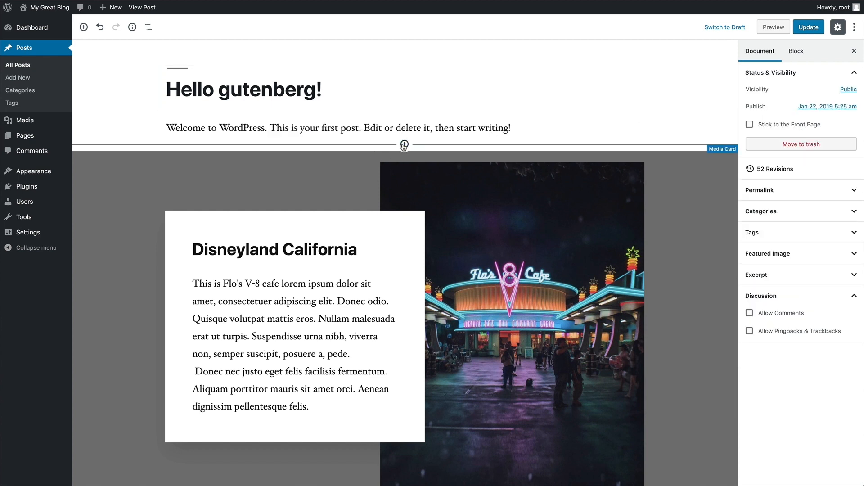
{"action": "left_click", "coordinate": [404, 145]}
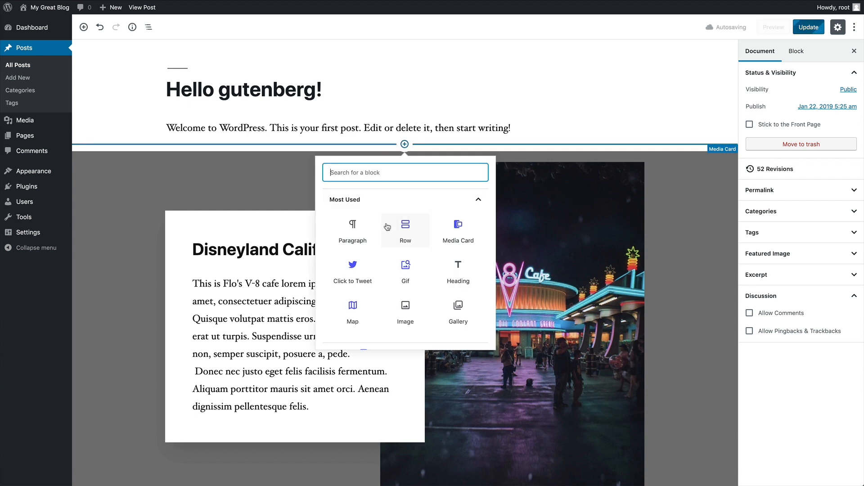
{"action": "scroll", "coordinate": [382, 238], "scroll_direction": "down", "scroll_amount": 2}
{"action": "left_click", "coordinate": [380, 252]}
{"action": "scroll", "coordinate": [379, 255], "scroll_direction": "down", "scroll_amount": 2}
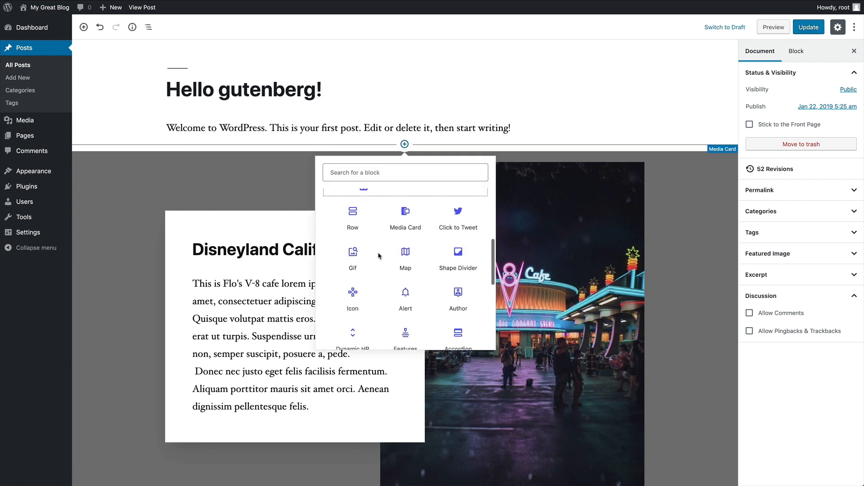
{"action": "left_click", "coordinate": [460, 246]}
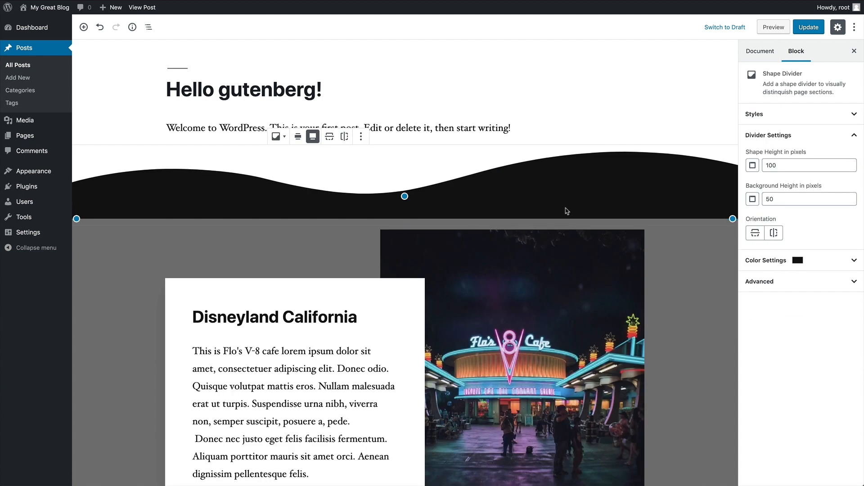
Set the Shape Divider's shape color to the same dark gray as the Media Card background.
{"action": "left_click", "coordinate": [786, 261]}
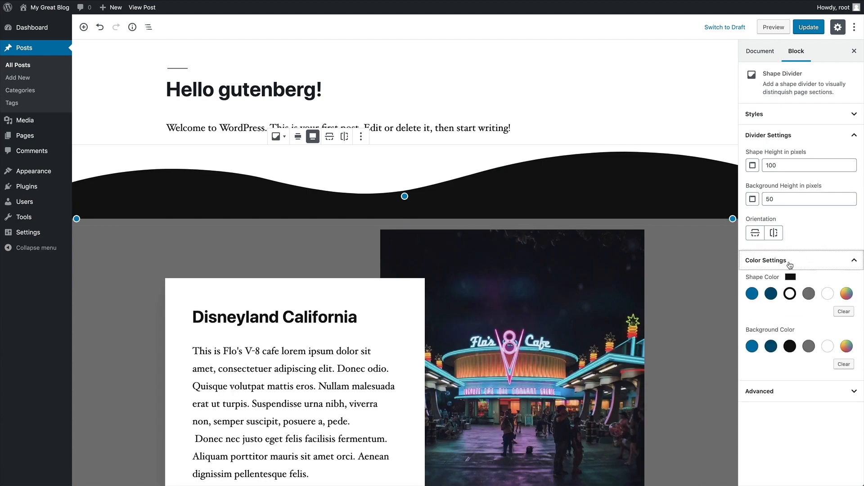
{"action": "left_click", "coordinate": [808, 294]}
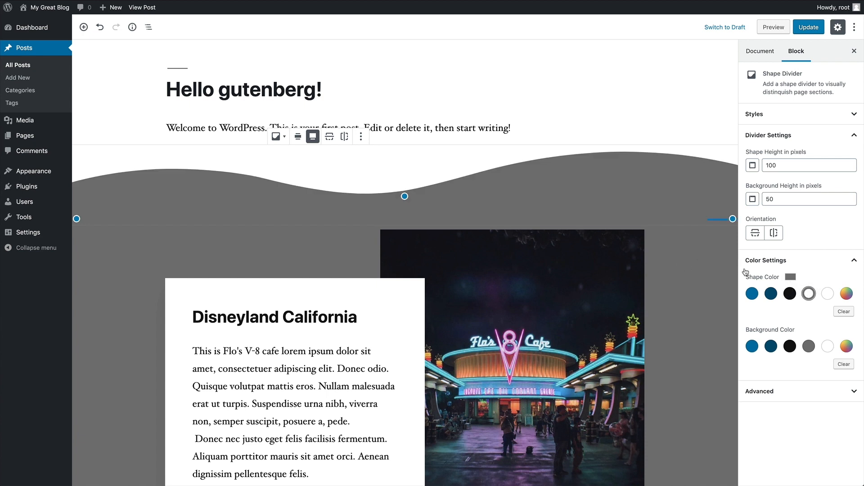
{"action": "left_click", "coordinate": [796, 261]}
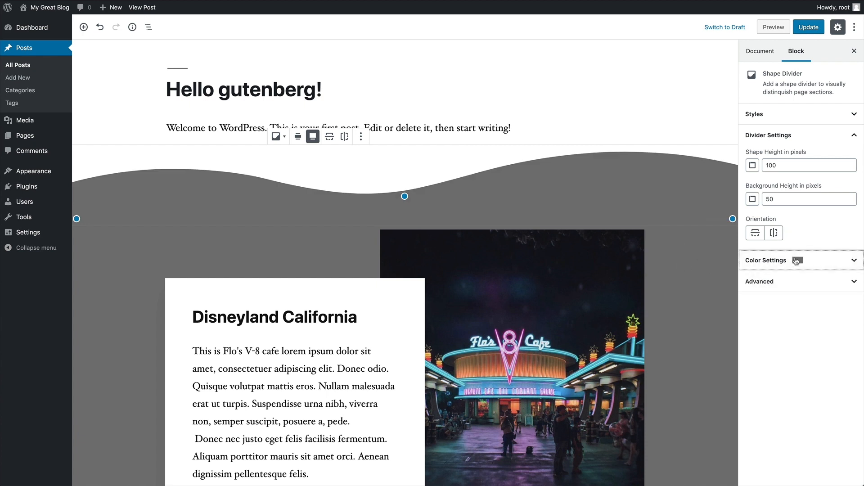
Try the Waves, Angled, Hills, Rounded and Pointed styles on the Shape Divider, and return to Wavy.
{"action": "left_click", "coordinate": [785, 115]}
{"action": "left_click", "coordinate": [772, 199]}
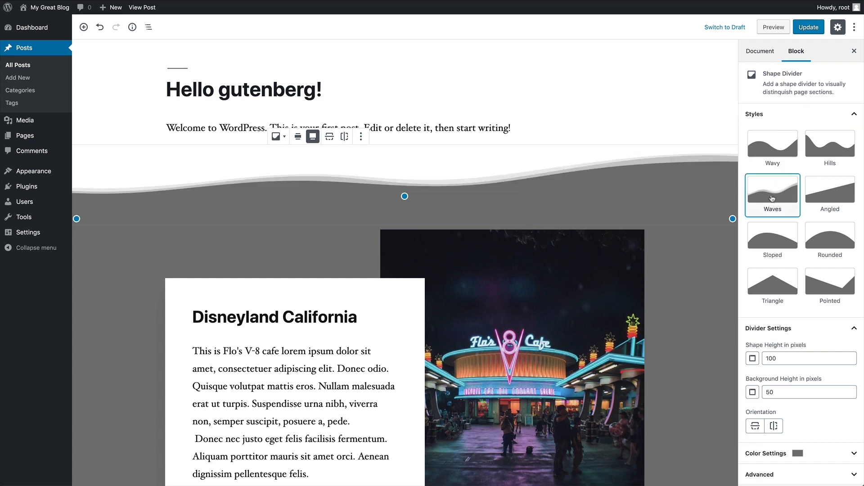
{"action": "left_click", "coordinate": [835, 201]}
{"action": "left_click", "coordinate": [830, 153]}
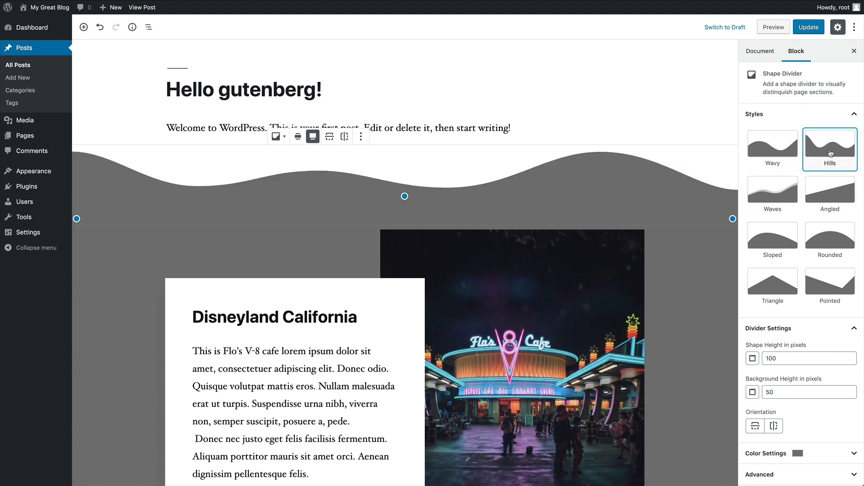
{"action": "left_click", "coordinate": [829, 240]}
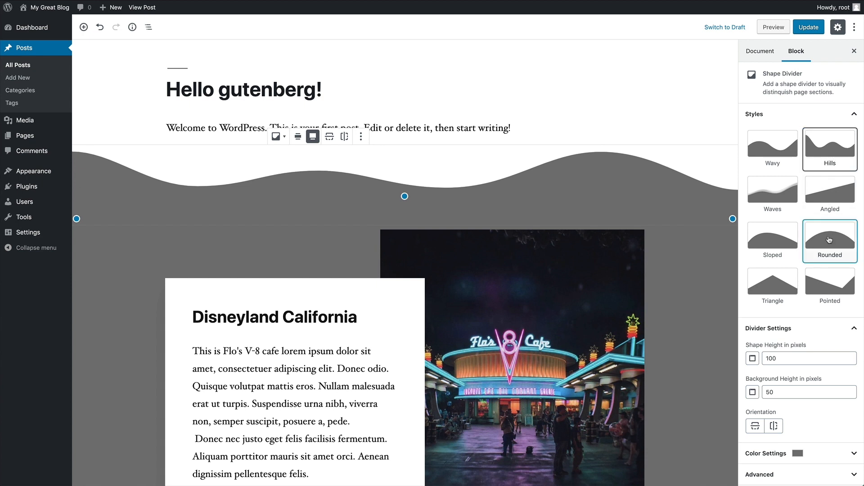
{"action": "left_click", "coordinate": [827, 276]}
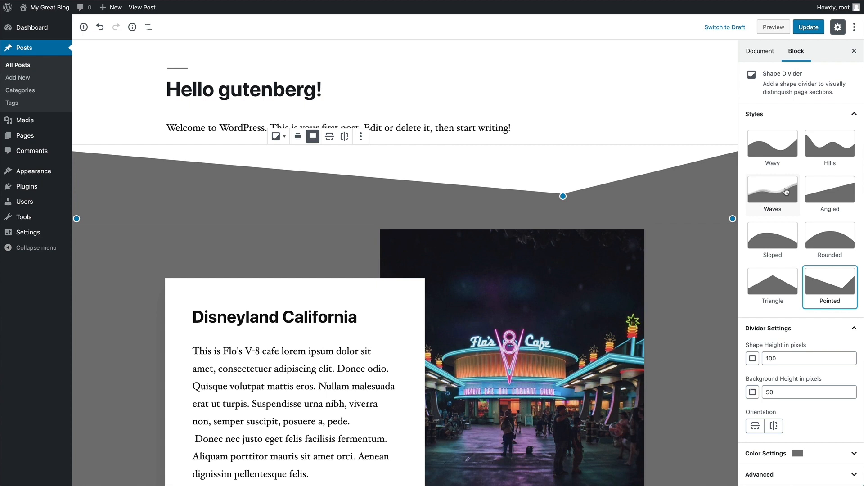
{"action": "left_click", "coordinate": [784, 150]}
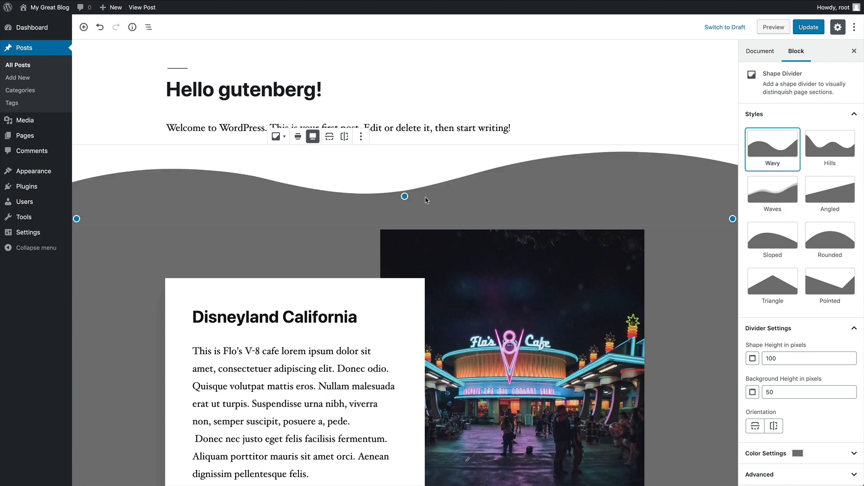
Reduce the Shape Divider's shape height to 56 pixels and its background height to 29 pixels.
{"action": "left_click_drag", "start_coordinate": [403, 197], "coordinate": [407, 175]}
{"action": "left_click_drag", "start_coordinate": [732, 198], "coordinate": [732, 190]}
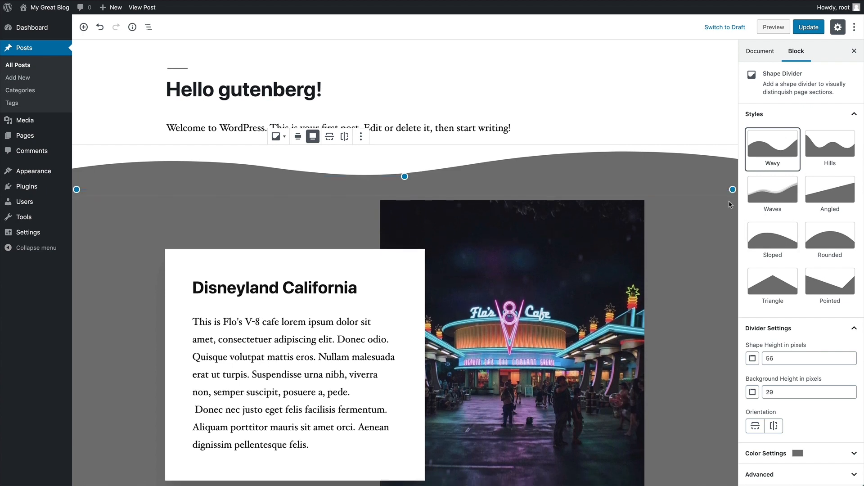
Add an empty paragraph block below the Media Card and deselect it.
{"action": "scroll", "coordinate": [522, 179], "scroll_direction": "down", "scroll_amount": 3}
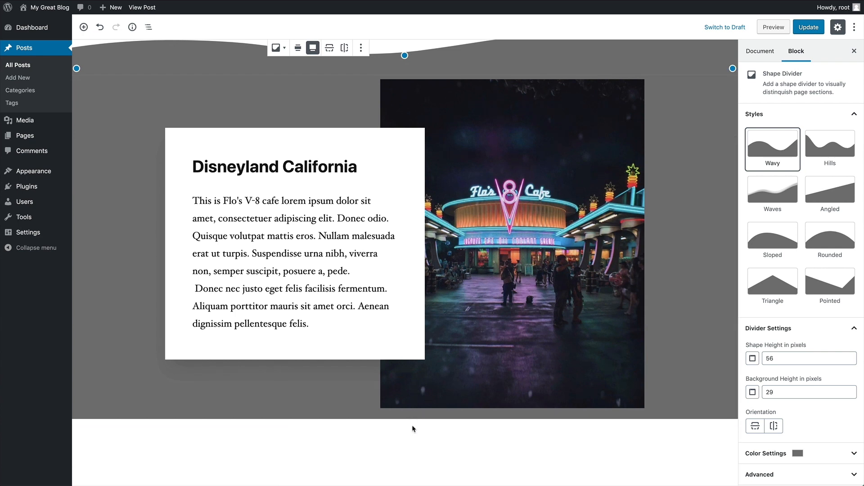
{"action": "left_click", "coordinate": [190, 442]}
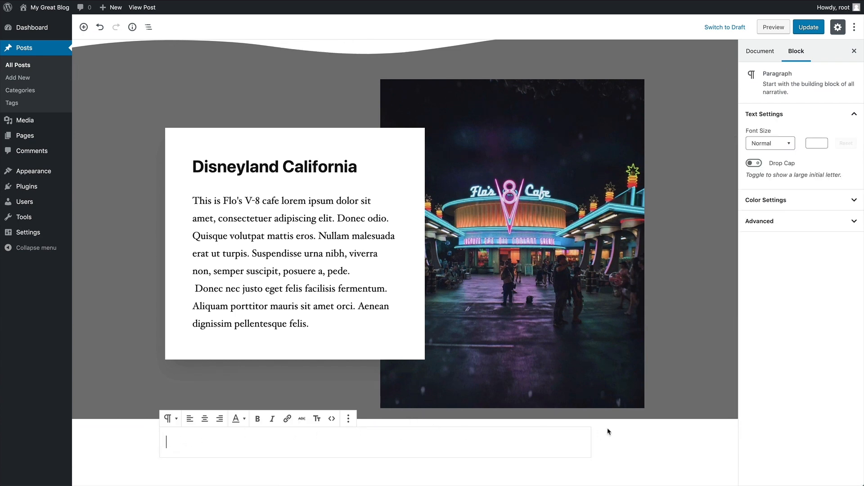
{"action": "left_click", "coordinate": [626, 432]}
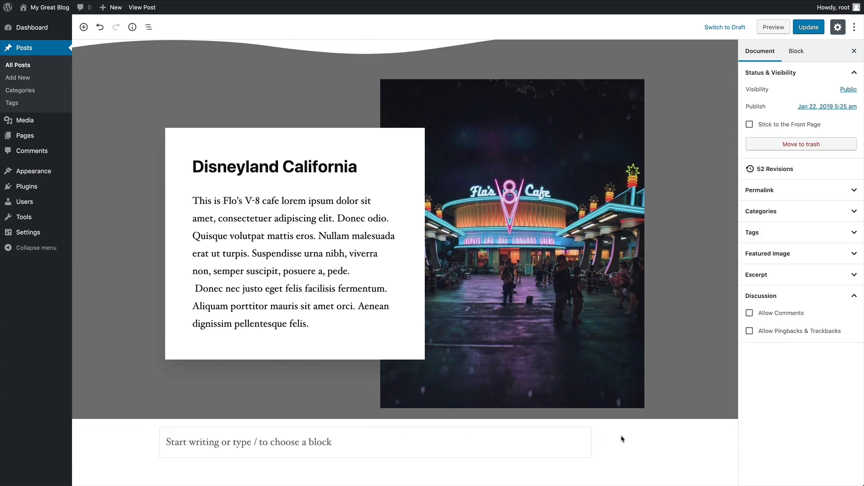
Insert a Shape Divider between the Media Card and the empty paragraph, and flip it vertically.
{"action": "left_click", "coordinate": [376, 426]}
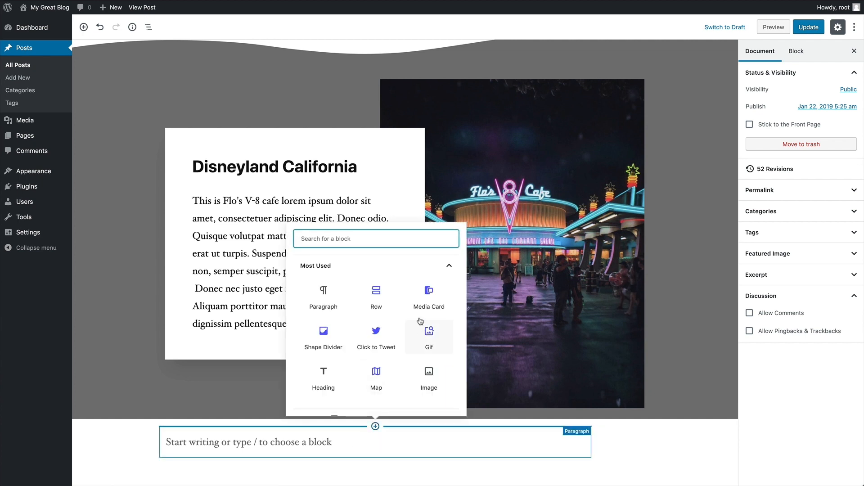
{"action": "left_click", "coordinate": [324, 336]}
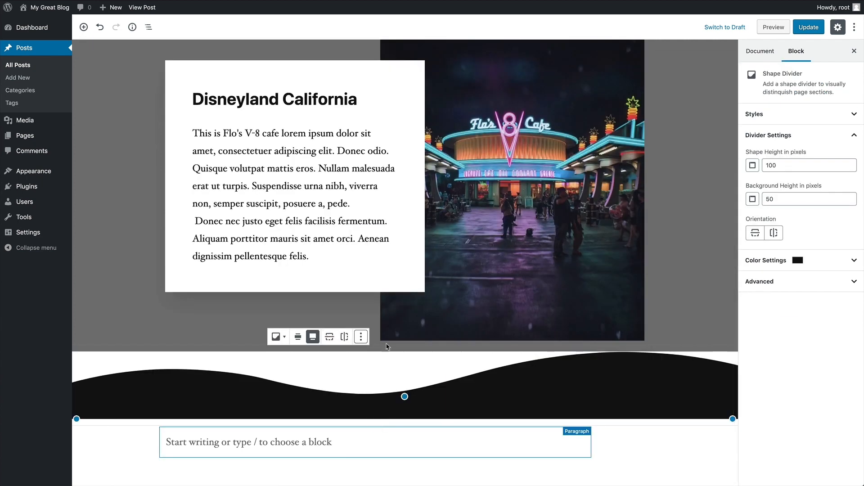
{"action": "left_click", "coordinate": [756, 234]}
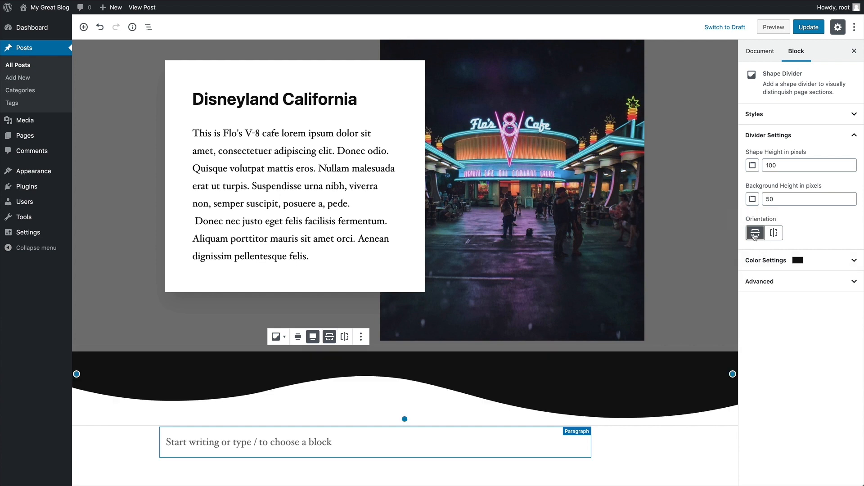
Try the Triangle and Pointed styles on the lower Shape Divider, and apply the Waves style.
{"action": "left_click", "coordinate": [777, 118]}
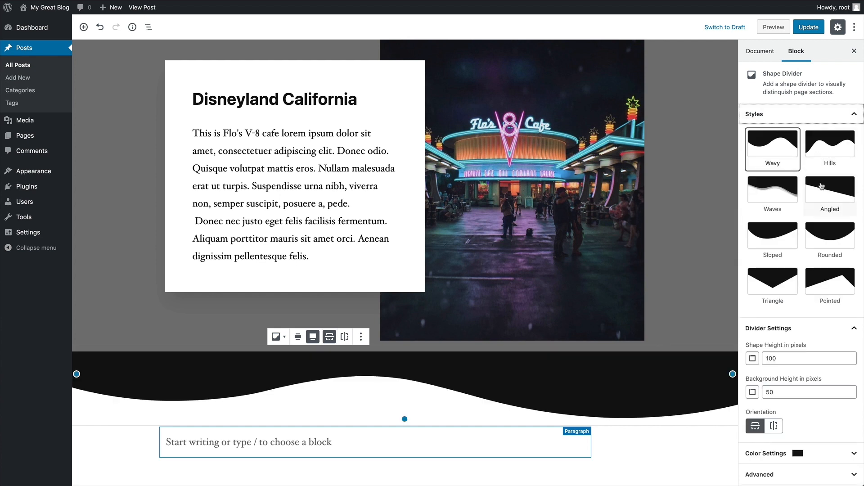
{"action": "left_click", "coordinate": [779, 280]}
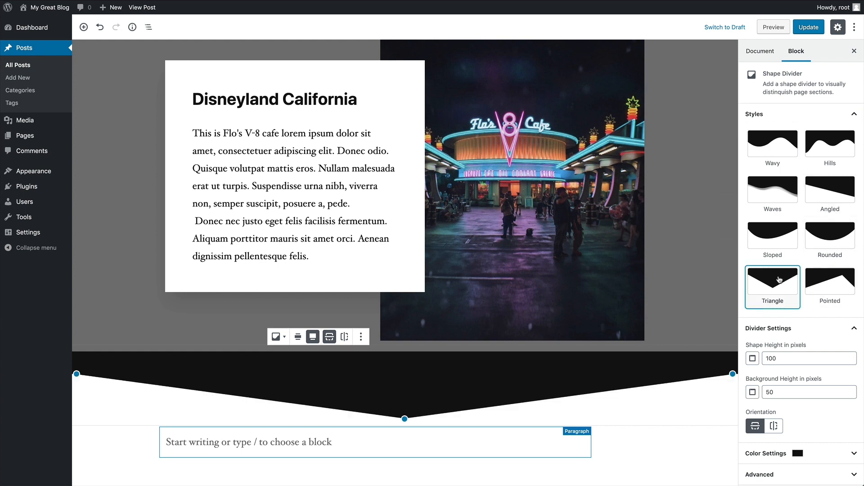
{"action": "left_click", "coordinate": [824, 285]}
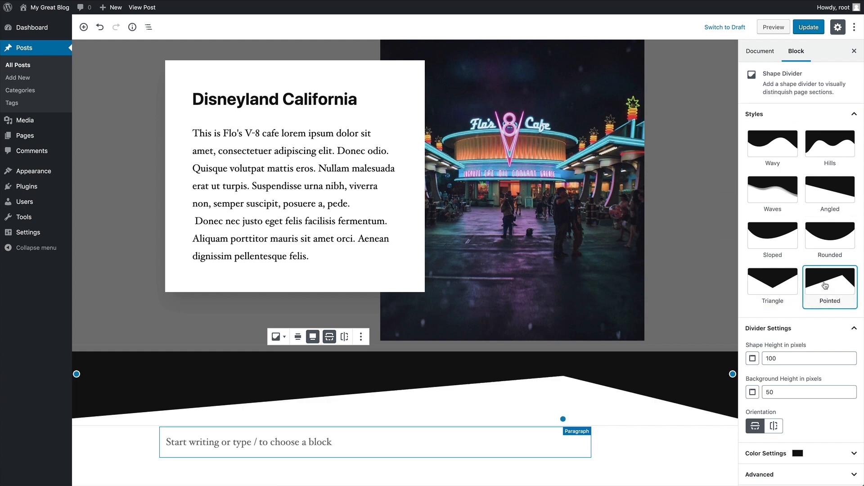
{"action": "left_click", "coordinate": [773, 193]}
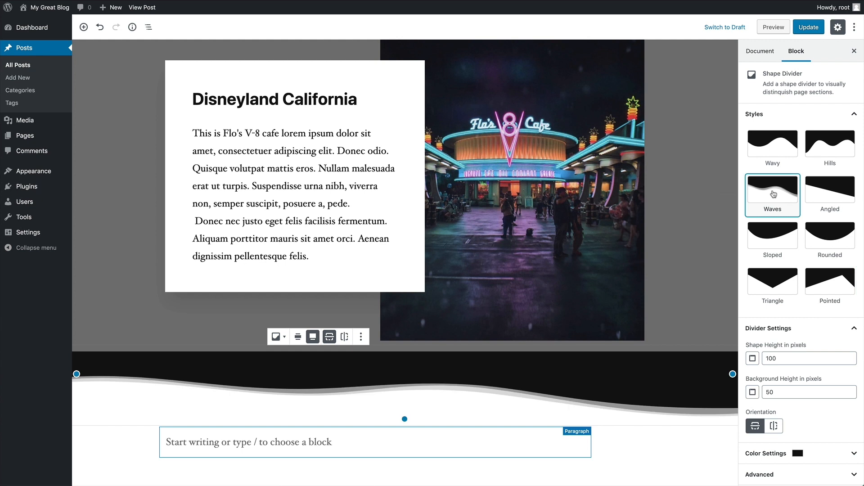
Resize the lower Shape Divider to a shape height of 174 pixels and a background height of 27 pixels.
{"action": "left_click_drag", "start_coordinate": [722, 374], "coordinate": [733, 363]}
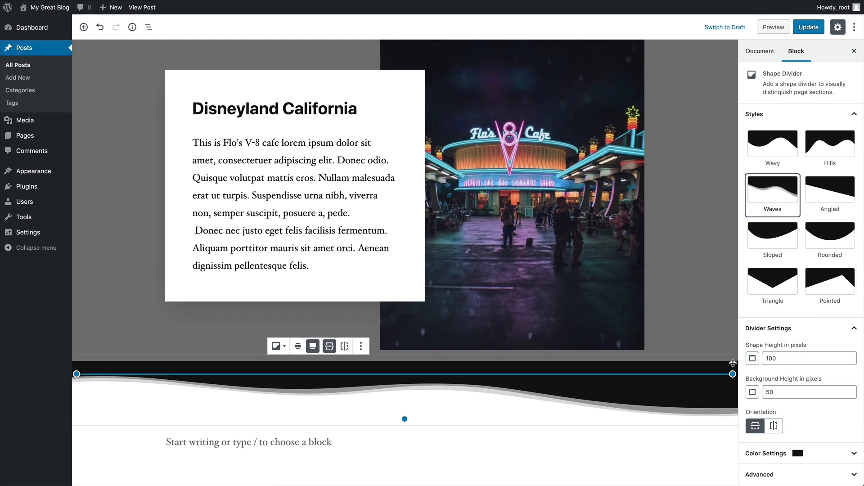
{"action": "left_click_drag", "start_coordinate": [403, 417], "coordinate": [405, 460]}
Set the lower Shape Divider's shape color to the dark gray used behind the Media Card.
{"action": "left_click", "coordinate": [778, 118]}
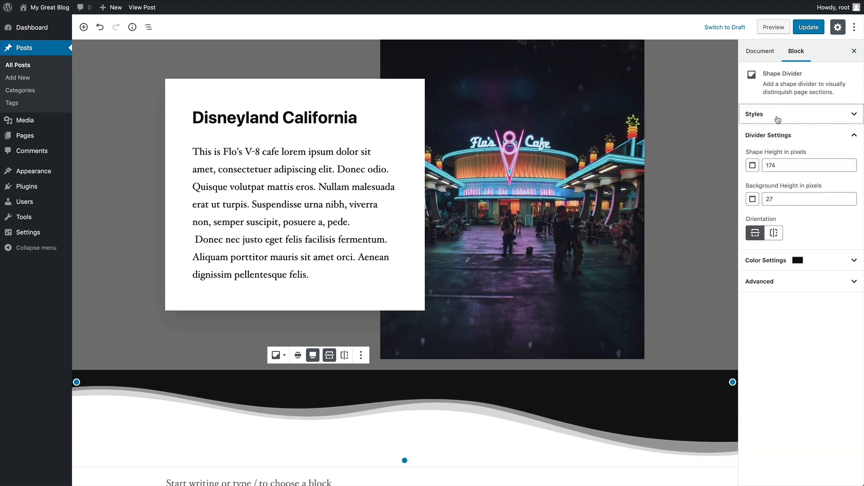
{"action": "left_click", "coordinate": [775, 261]}
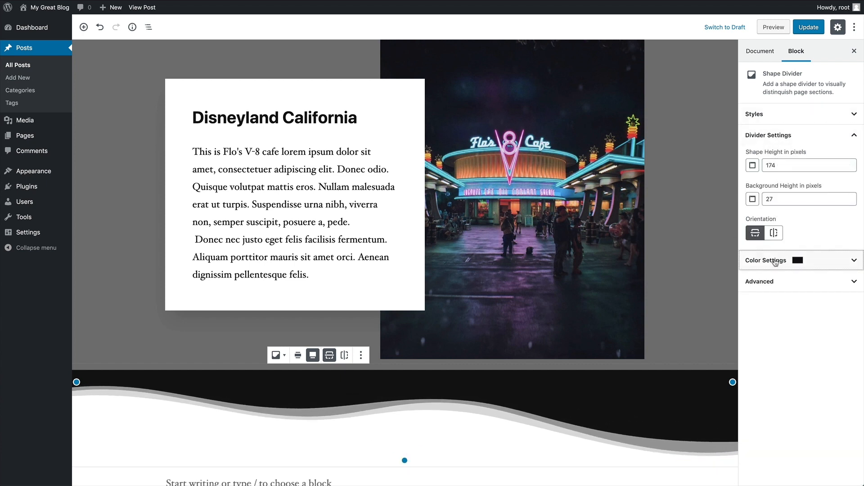
{"action": "left_click", "coordinate": [809, 293]}
{"action": "scroll", "coordinate": [677, 259], "scroll_direction": "down", "scroll_amount": 1}
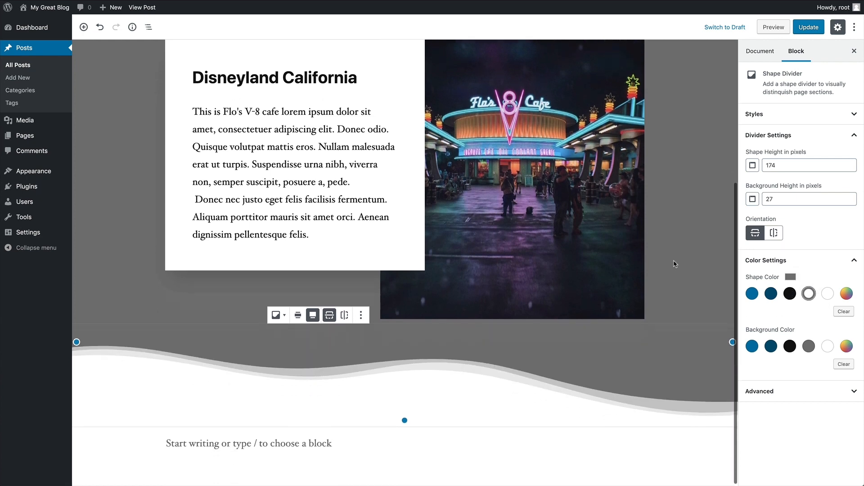
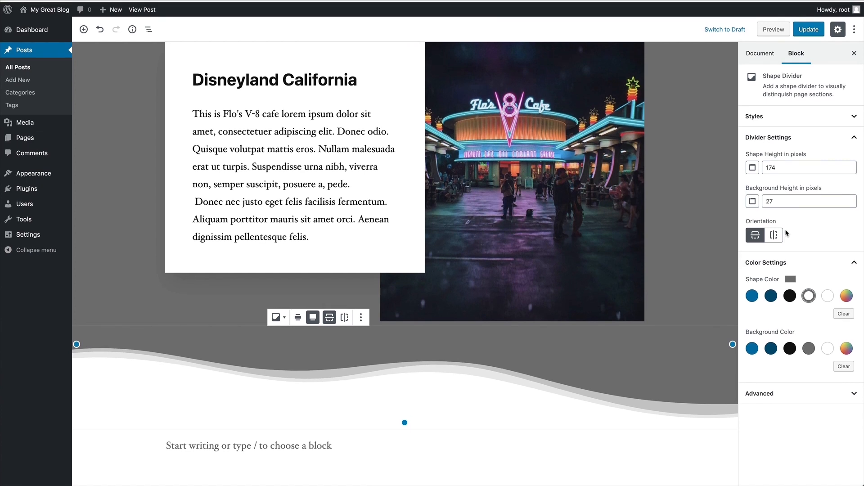
Update the post and open its published page.
{"action": "left_click", "coordinate": [809, 27]}
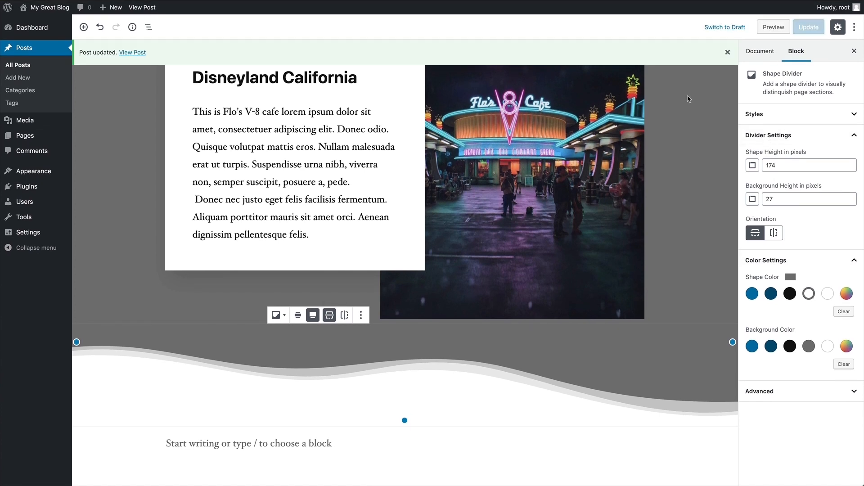
{"action": "left_click", "coordinate": [135, 52]}
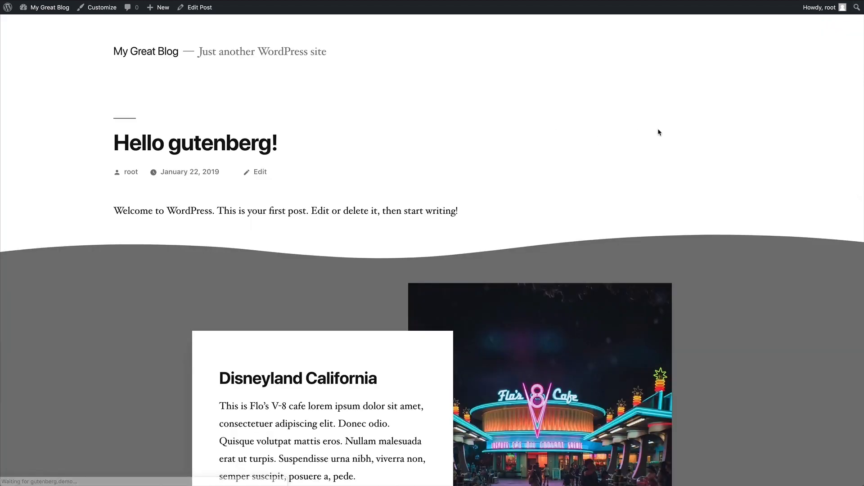
Examine the published Media Card section and how the upper and lower Shape Dividers blend with its gray background.
{"action": "scroll", "coordinate": [641, 138], "scroll_direction": "down", "scroll_amount": 2}
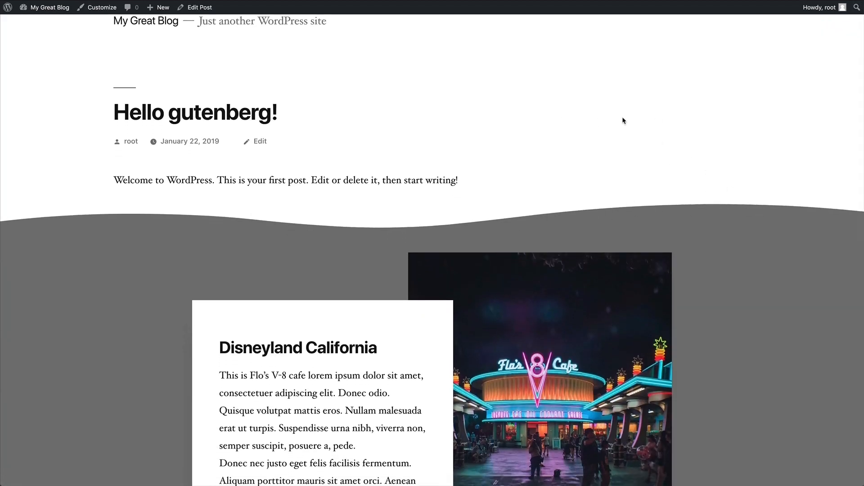
{"action": "scroll", "coordinate": [623, 121], "scroll_direction": "down", "scroll_amount": 8}
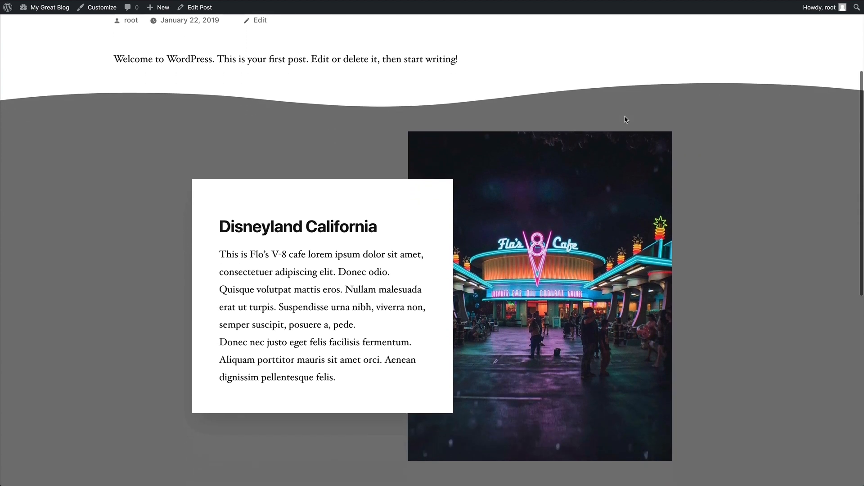
{"action": "scroll", "coordinate": [624, 119], "scroll_direction": "down", "scroll_amount": 3}
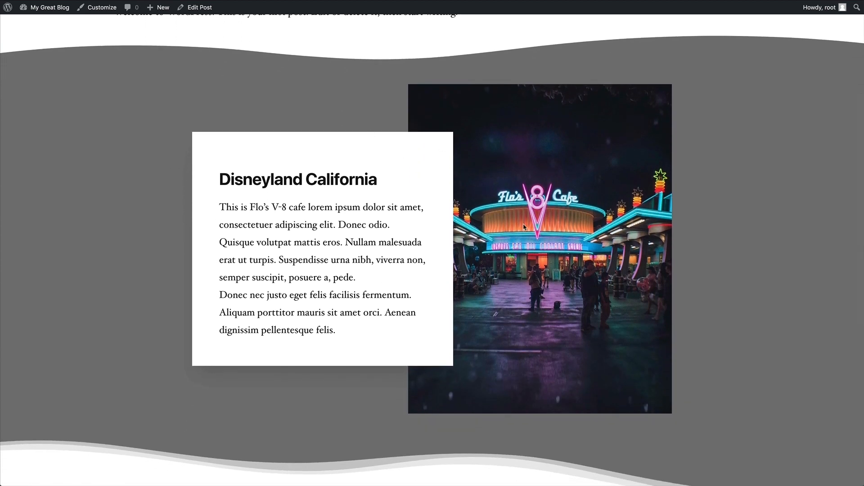
{"action": "scroll", "coordinate": [554, 227], "scroll_direction": "down", "scroll_amount": 3}
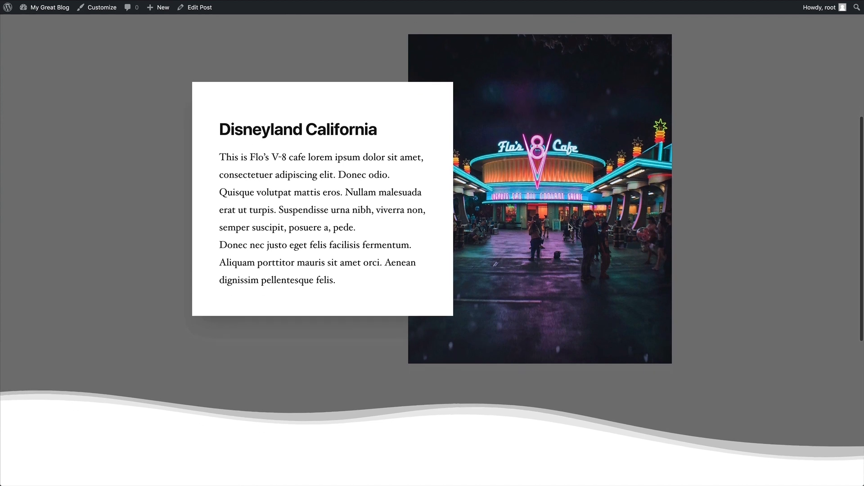
{"action": "scroll", "coordinate": [569, 227], "scroll_direction": "down", "scroll_amount": 5}
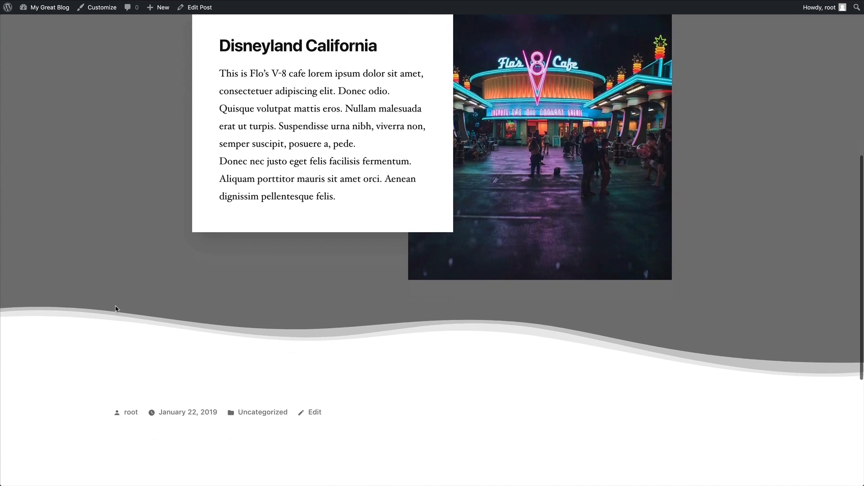
{"action": "scroll", "coordinate": [687, 337], "scroll_direction": "down", "scroll_amount": 2}
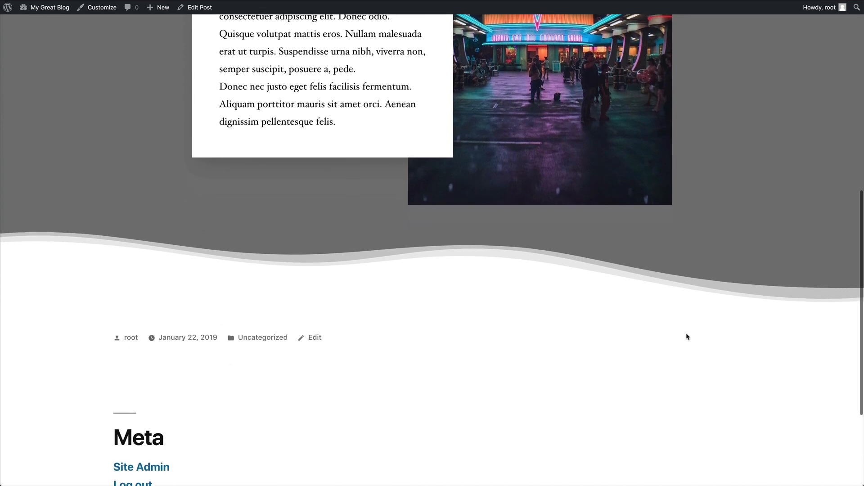
{"action": "scroll", "coordinate": [687, 337], "scroll_direction": "up", "scroll_amount": 5}
{"action": "scroll", "coordinate": [687, 336], "scroll_direction": "up", "scroll_amount": 3}
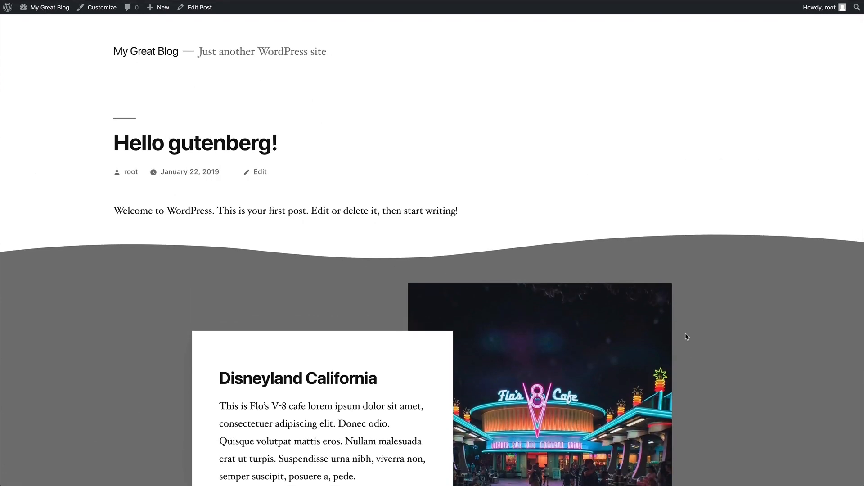
Reopen the post in the editor and look through all the blocks in the CoBlocks category.
{"action": "left_click", "coordinate": [197, 8]}
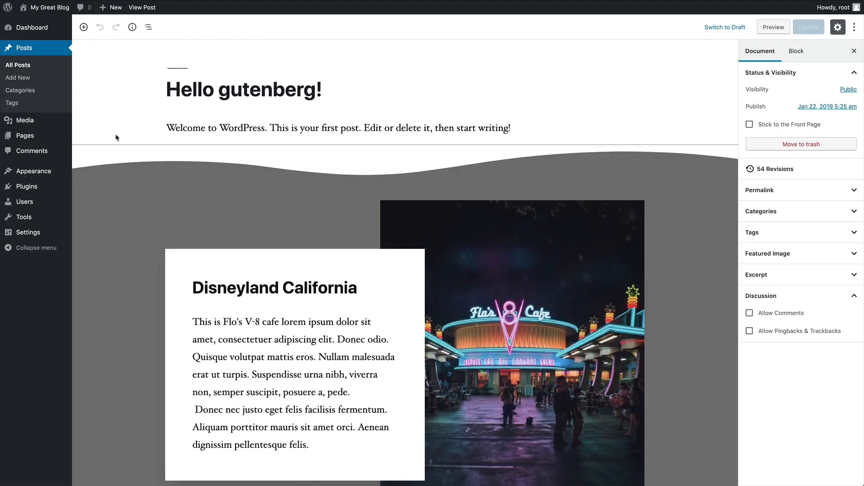
{"action": "left_click", "coordinate": [84, 27]}
{"action": "scroll", "coordinate": [133, 153], "scroll_direction": "down", "scroll_amount": 2}
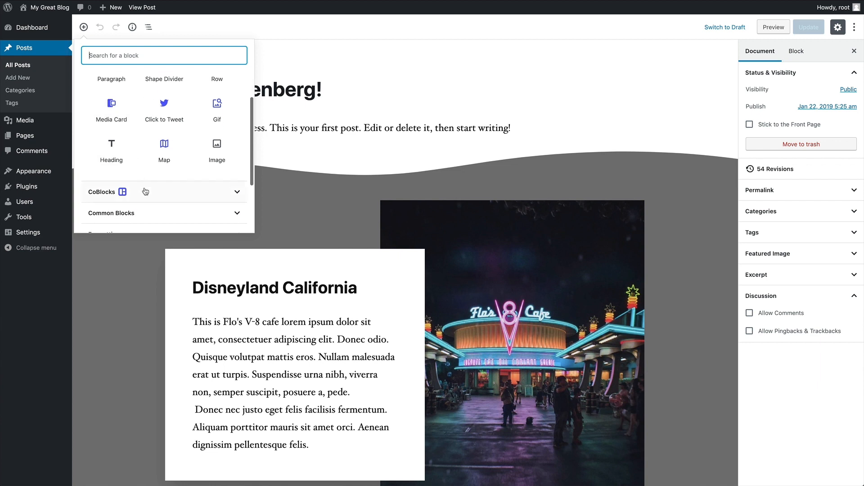
{"action": "left_click", "coordinate": [146, 193]}
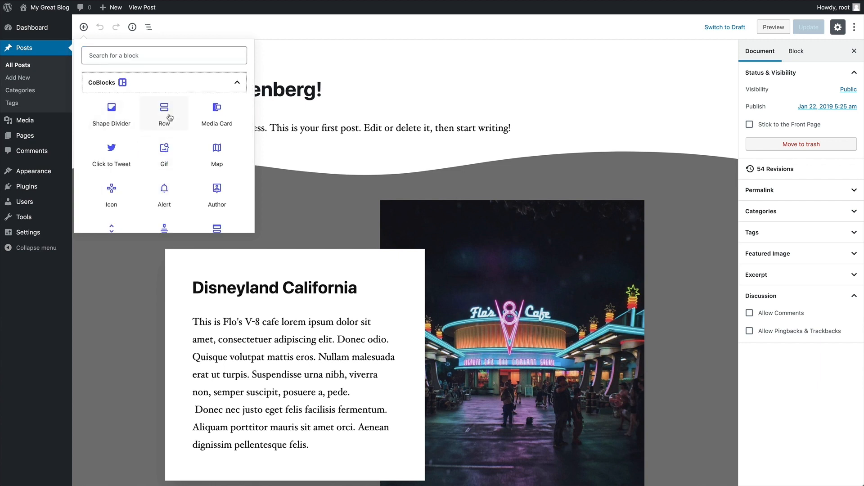
{"action": "scroll", "coordinate": [234, 156], "scroll_direction": "down", "scroll_amount": 1}
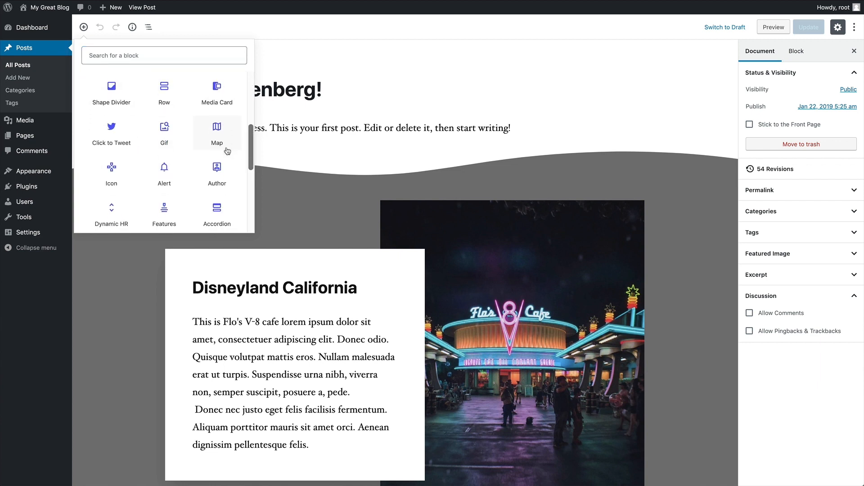
{"action": "scroll", "coordinate": [135, 162], "scroll_direction": "down", "scroll_amount": 1}
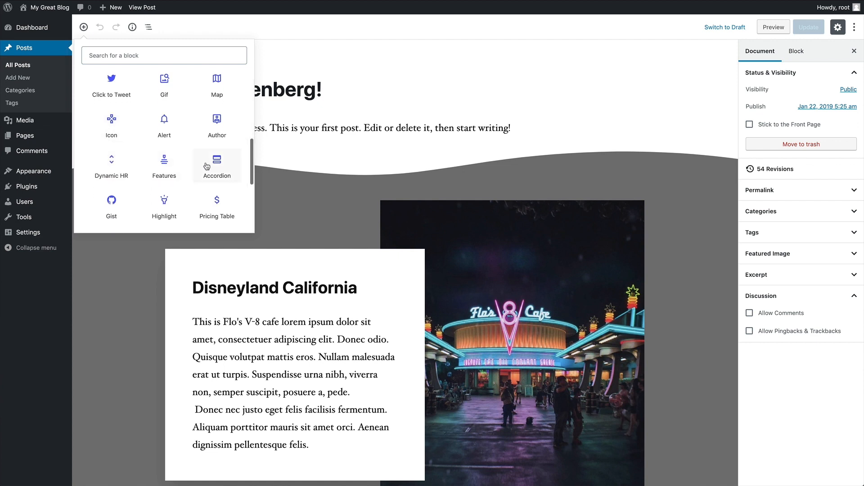
{"action": "scroll", "coordinate": [207, 164], "scroll_direction": "down", "scroll_amount": 1}
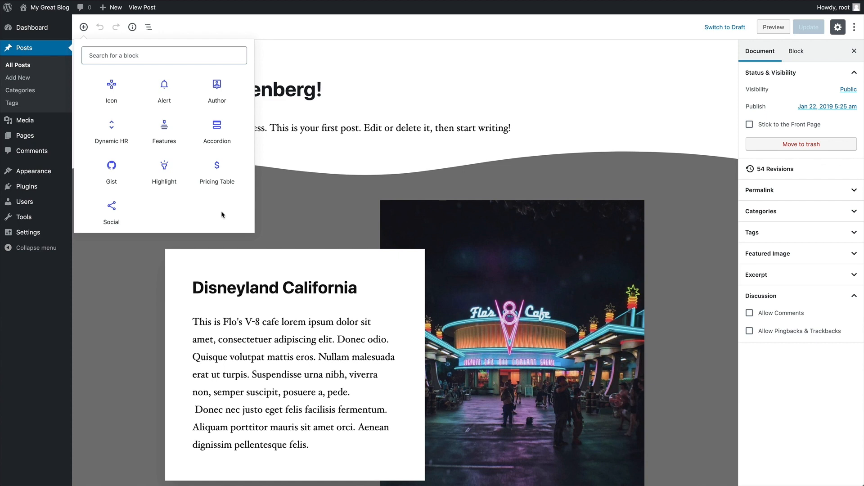
{"action": "scroll", "coordinate": [222, 214], "scroll_direction": "up", "scroll_amount": 4}
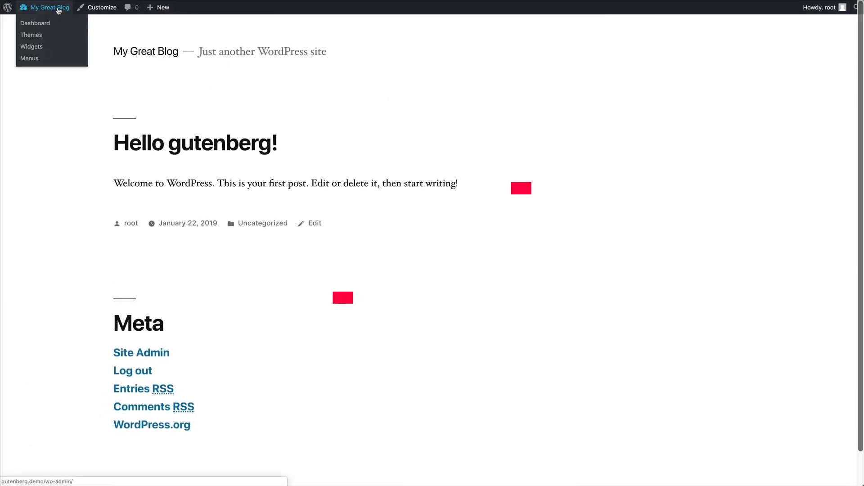
Open the site's installed plugins list and activate the Block Gallery plugin.
{"action": "left_click", "coordinate": [36, 20]}
{"action": "left_click", "coordinate": [35, 162]}
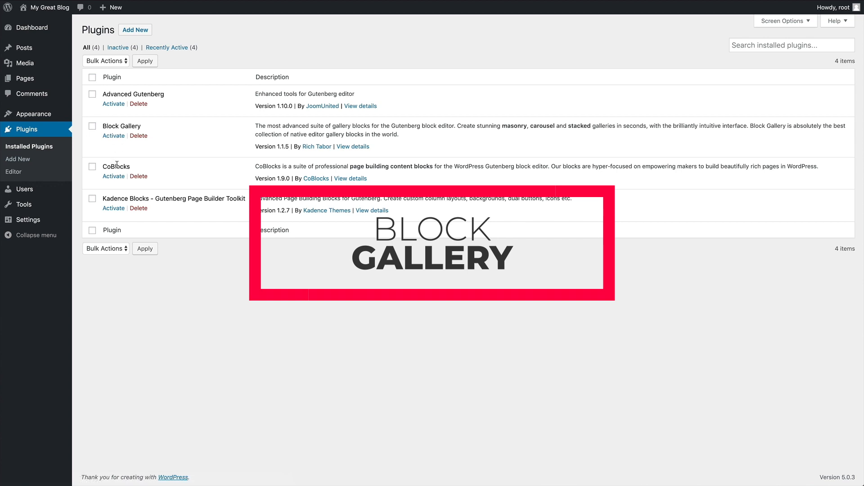
{"action": "left_click", "coordinate": [115, 136]}
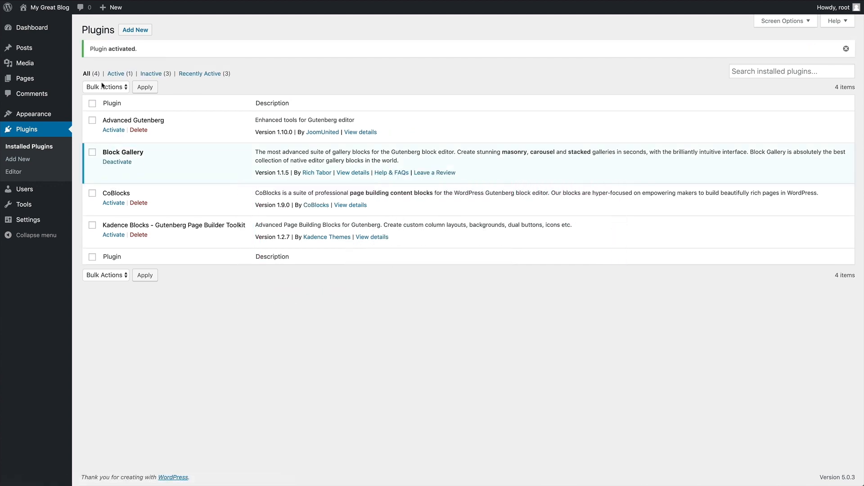
Open the "Hello gutenberg!" post from the site's front page for editing.
{"action": "left_click", "coordinate": [56, 7]}
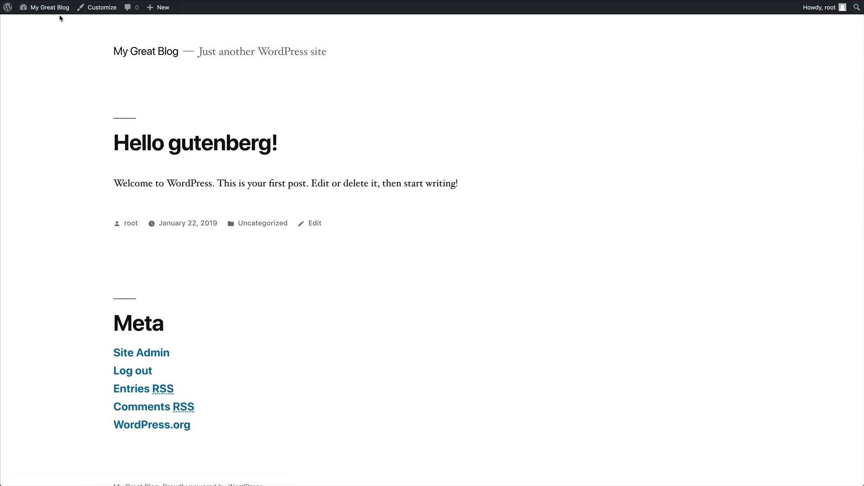
{"action": "left_click", "coordinate": [252, 144]}
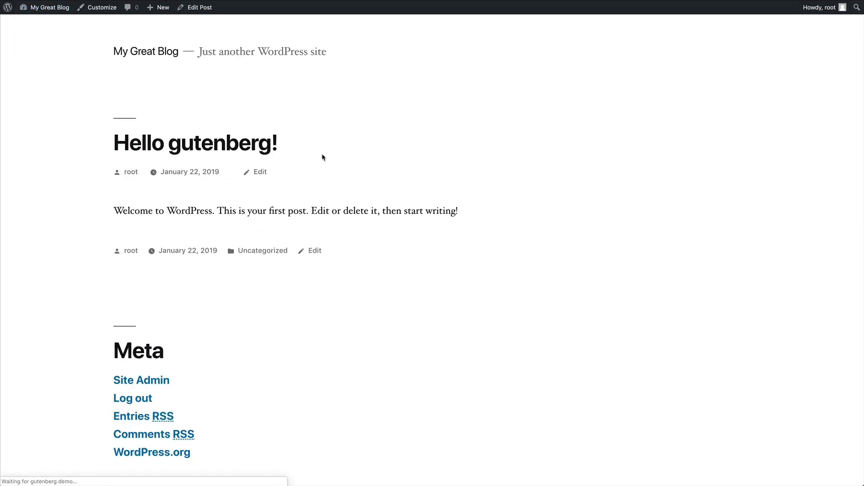
{"action": "left_click", "coordinate": [198, 7]}
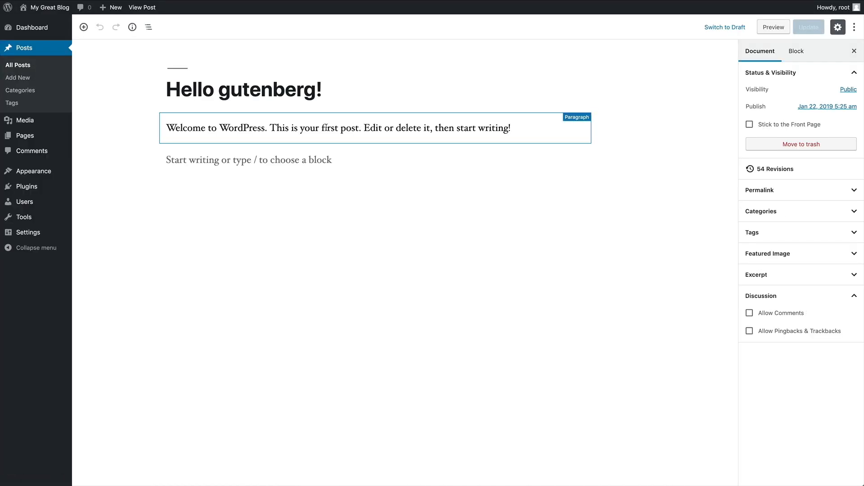
Insert a Carousel block from the Block Gallery category into the post.
{"action": "left_click", "coordinate": [84, 28]}
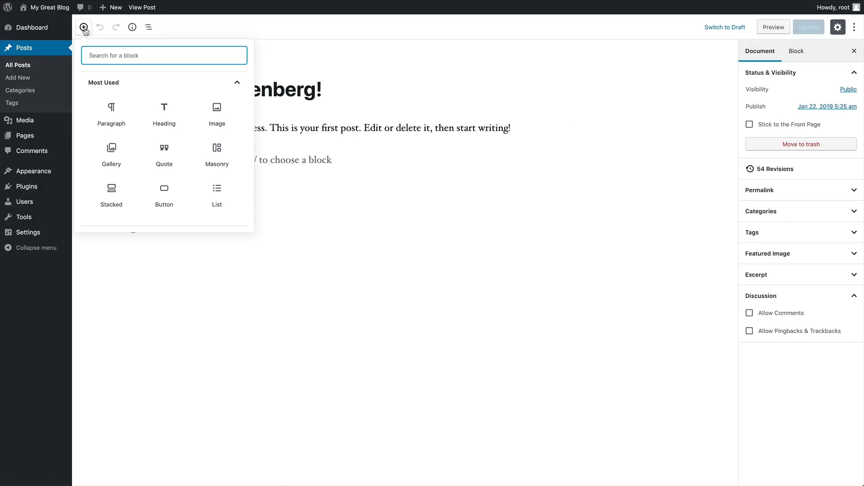
{"action": "scroll", "coordinate": [164, 135], "scroll_direction": "down", "scroll_amount": 3}
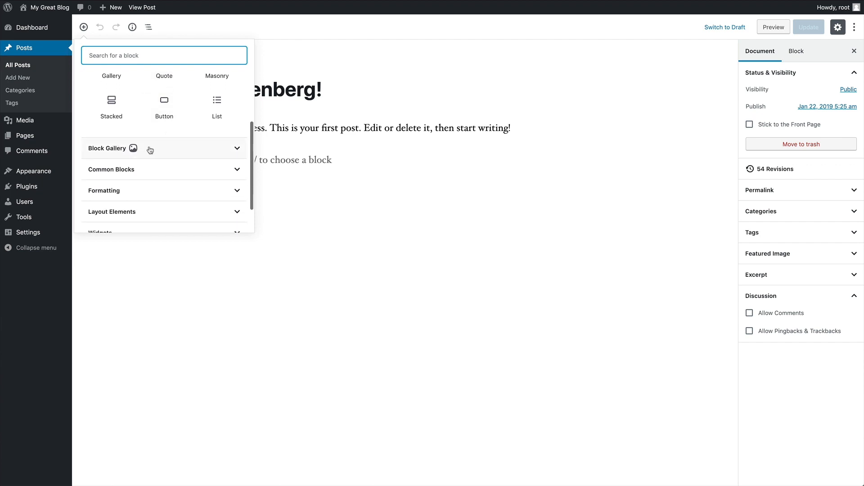
{"action": "left_click", "coordinate": [197, 152]}
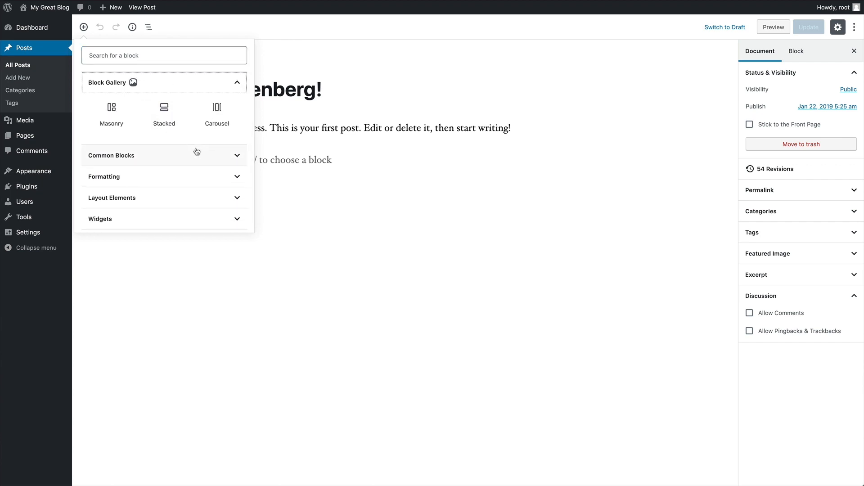
{"action": "left_click", "coordinate": [218, 114]}
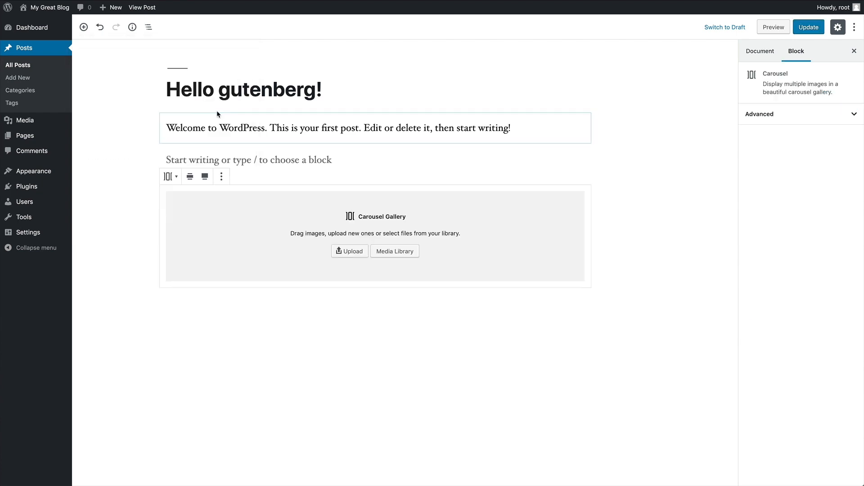
Create a gallery from all images in the media library and insert it into the carousel.
{"action": "left_click", "coordinate": [392, 252]}
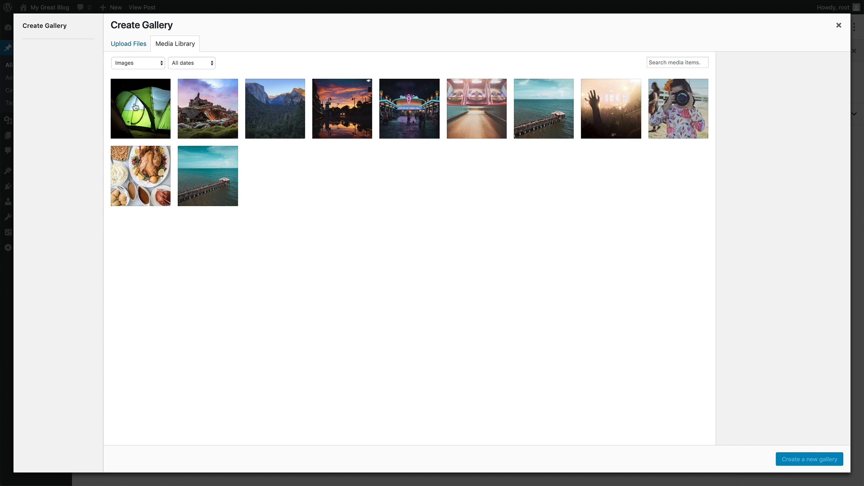
{"action": "left_click", "coordinate": [135, 106]}
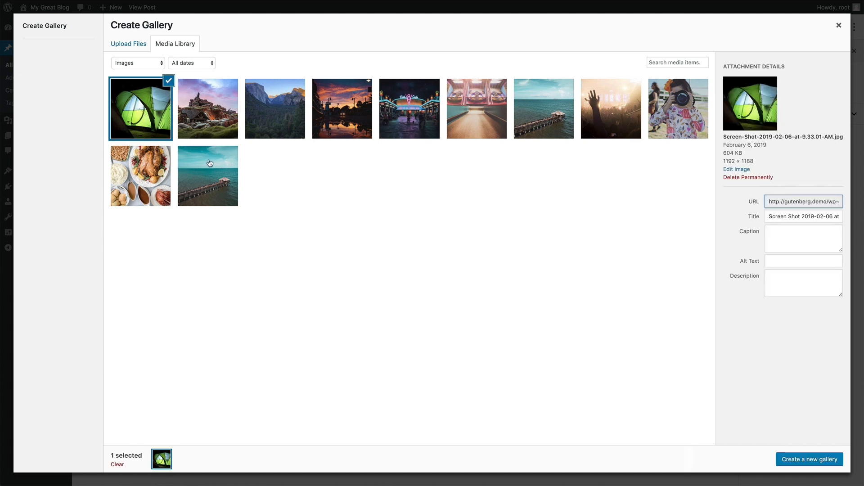
{"action": "left_click", "coordinate": [213, 177], "text": "shift"}
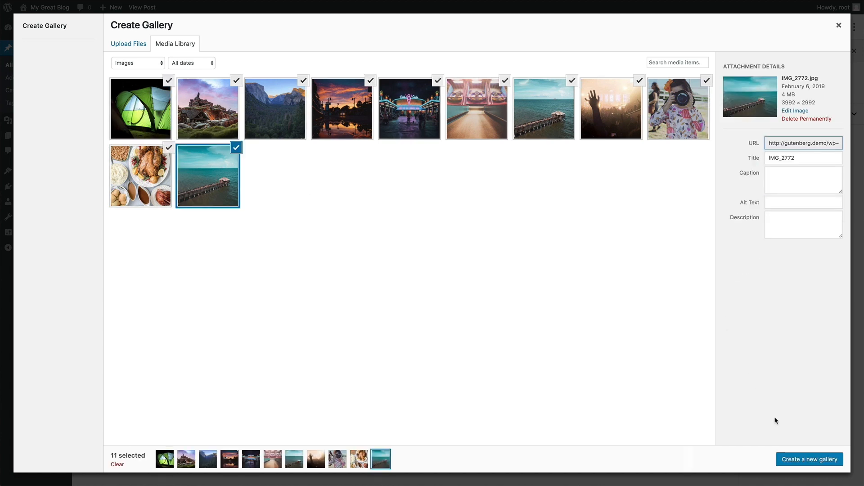
{"action": "left_click", "coordinate": [809, 459]}
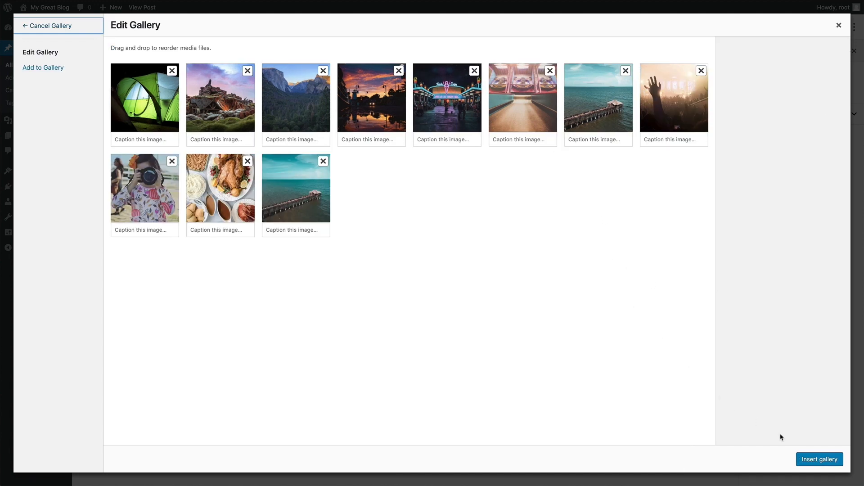
{"action": "left_click", "coordinate": [823, 459]}
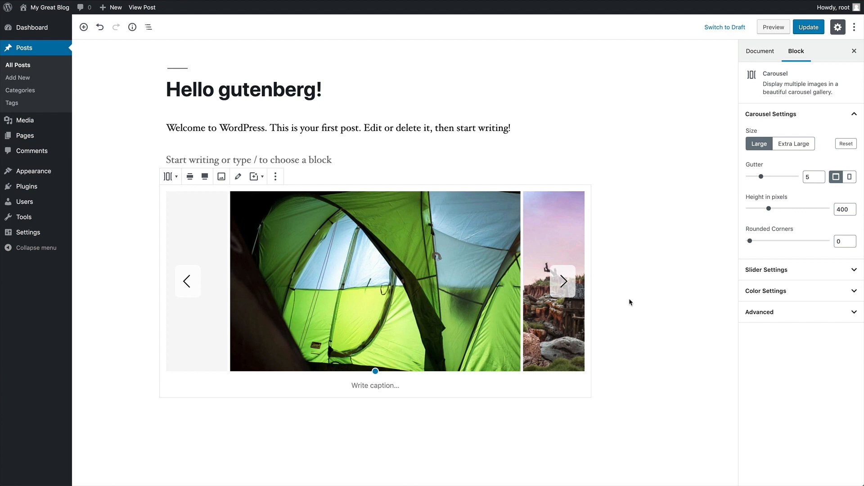
Page forward and backward through the carousel's images in the editor.
{"action": "left_click", "coordinate": [562, 281]}
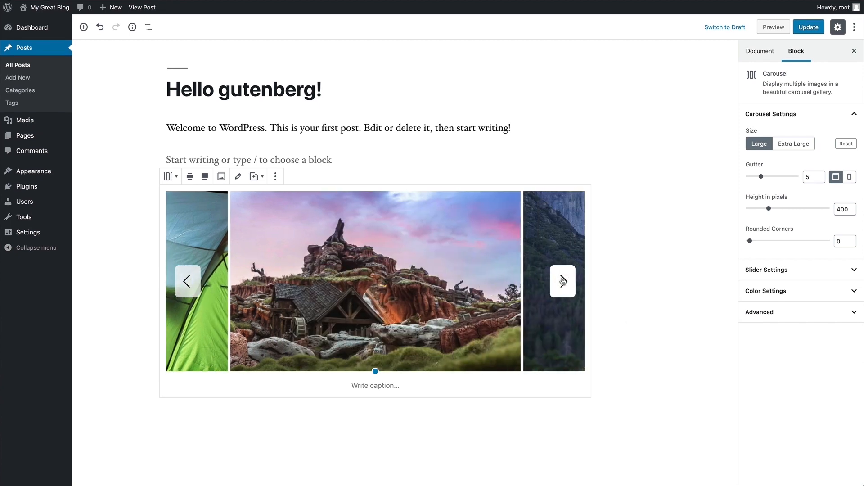
{"action": "left_click", "coordinate": [562, 281]}
{"action": "left_click", "coordinate": [563, 281]}
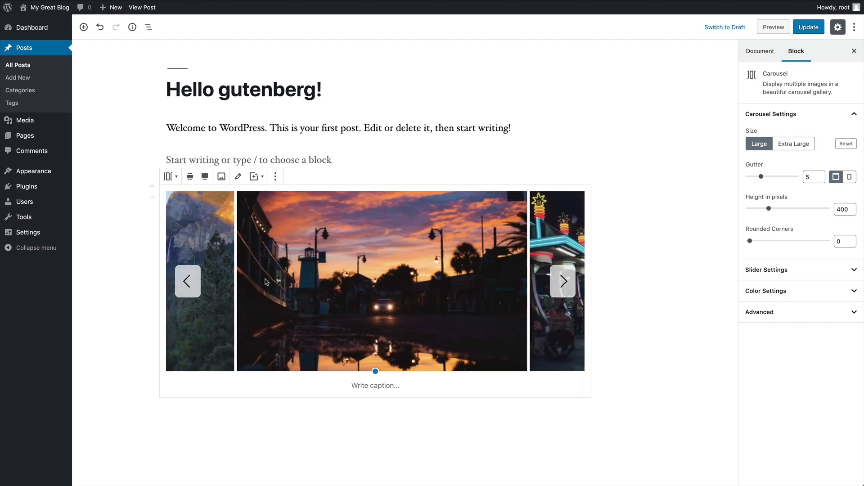
{"action": "left_click", "coordinate": [187, 282]}
{"action": "left_click", "coordinate": [187, 281]}
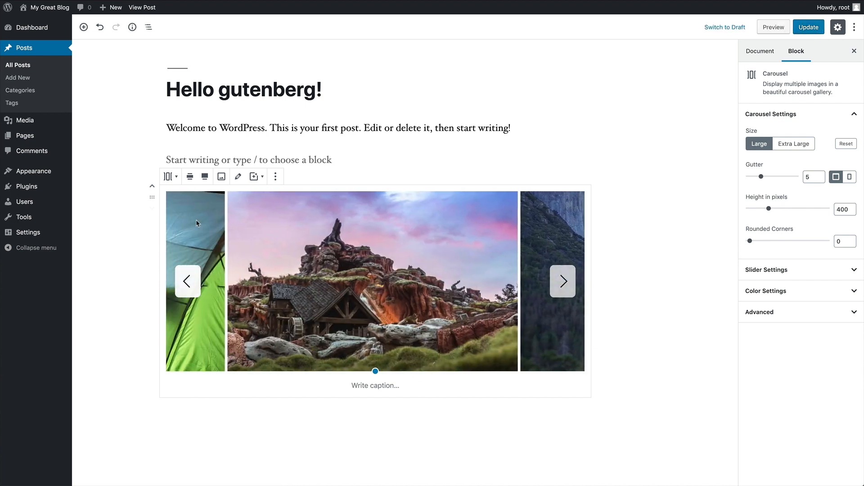
Set the carousel to wide width after trying full width, and view the media choices for its background image.
{"action": "left_click", "coordinate": [205, 176]}
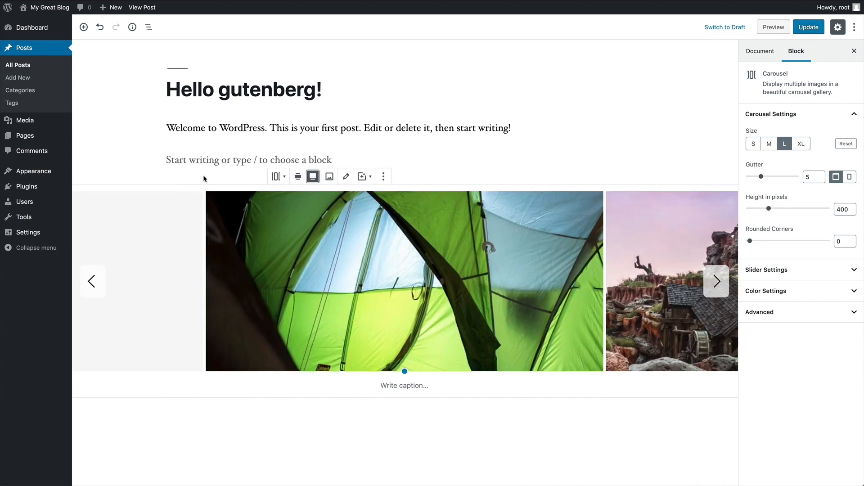
{"action": "left_click", "coordinate": [297, 177]}
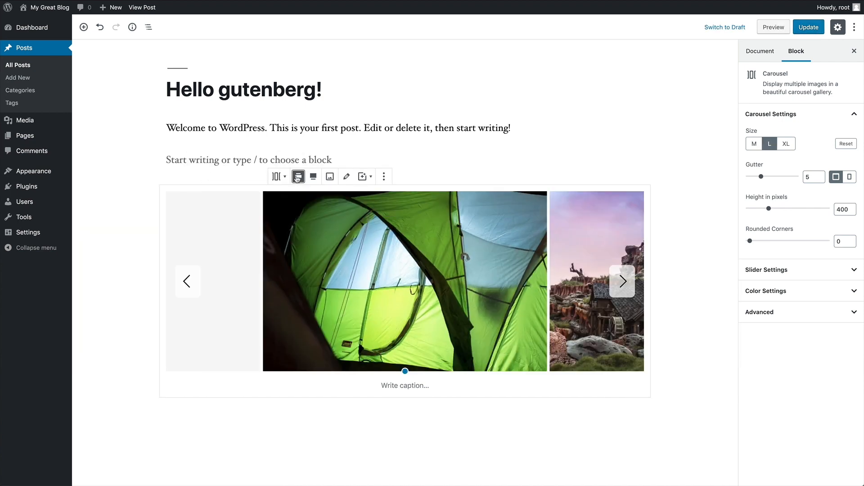
{"action": "left_click", "coordinate": [330, 178]}
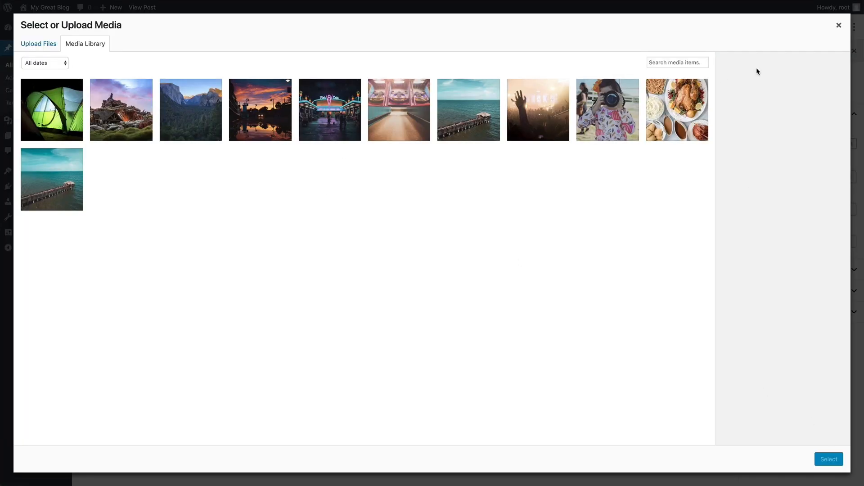
{"action": "left_click", "coordinate": [839, 26]}
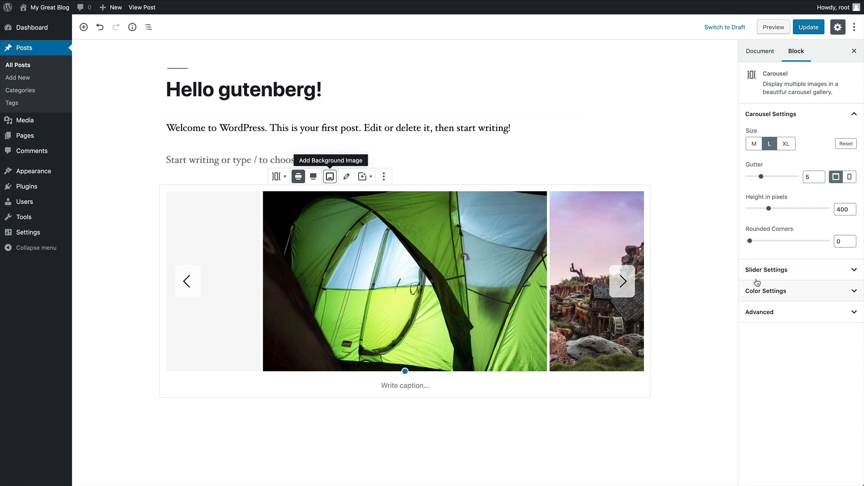
Try the XL carousel size and return to L, and set the gutter to 10 and the height to 569 pixels.
{"action": "left_click", "coordinate": [786, 144]}
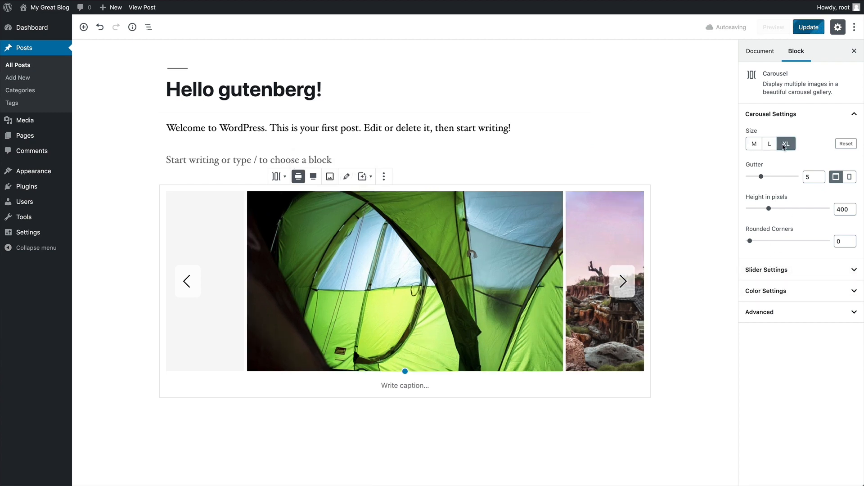
{"action": "left_click", "coordinate": [770, 144]}
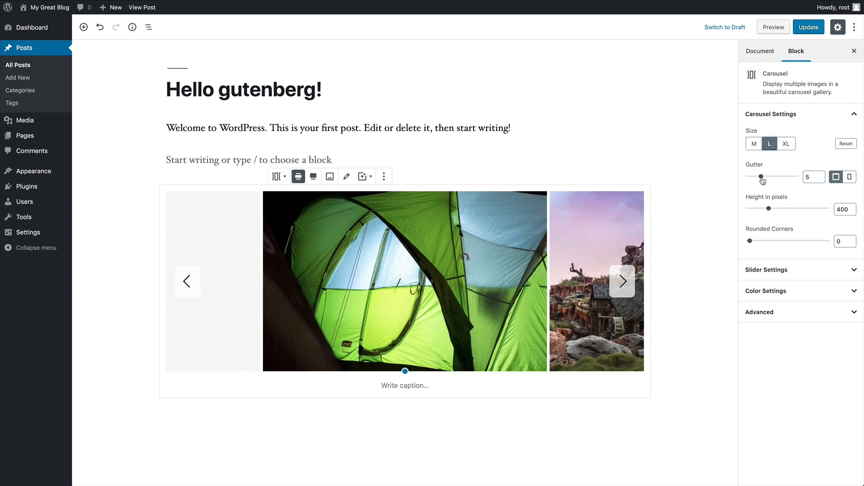
{"action": "left_click_drag", "start_coordinate": [762, 177], "coordinate": [784, 211]}
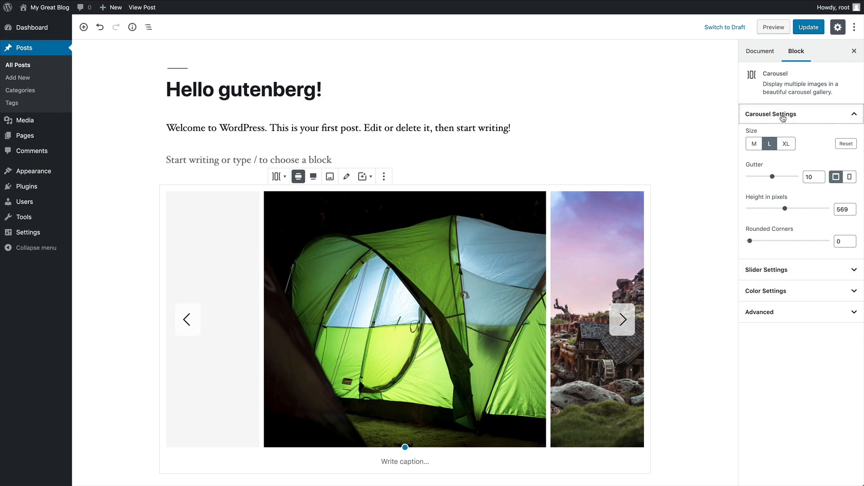
Try the carousel's slider settings by switching arrow navigation off and on, and dot navigation on and off.
{"action": "left_click", "coordinate": [783, 114]}
{"action": "left_click", "coordinate": [780, 135]}
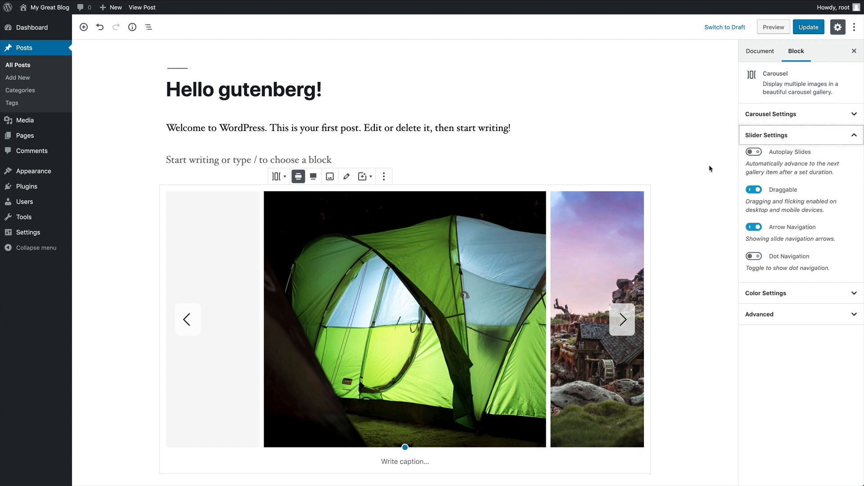
{"action": "scroll", "coordinate": [666, 158], "scroll_direction": "down", "scroll_amount": 2}
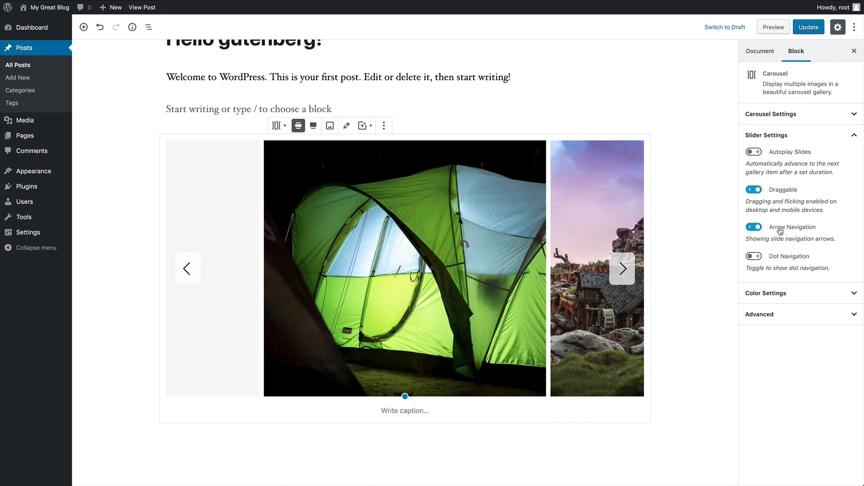
{"action": "left_click", "coordinate": [756, 229]}
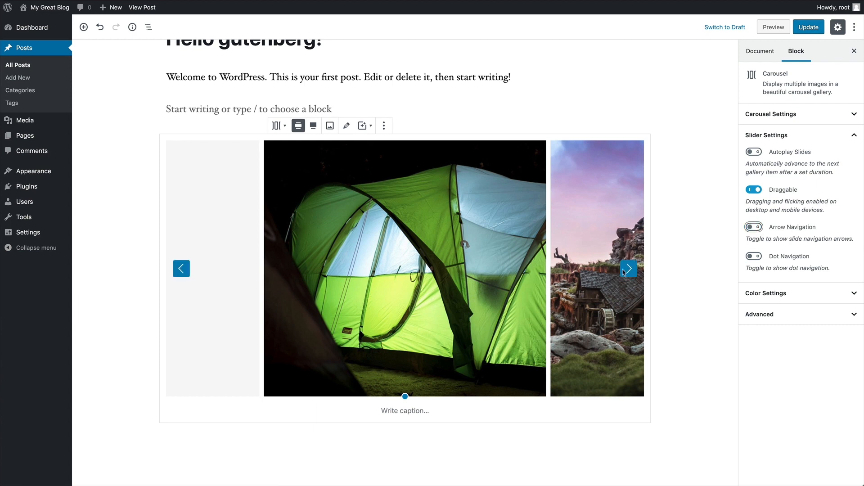
{"action": "left_click", "coordinate": [755, 227]}
{"action": "left_click", "coordinate": [752, 258]}
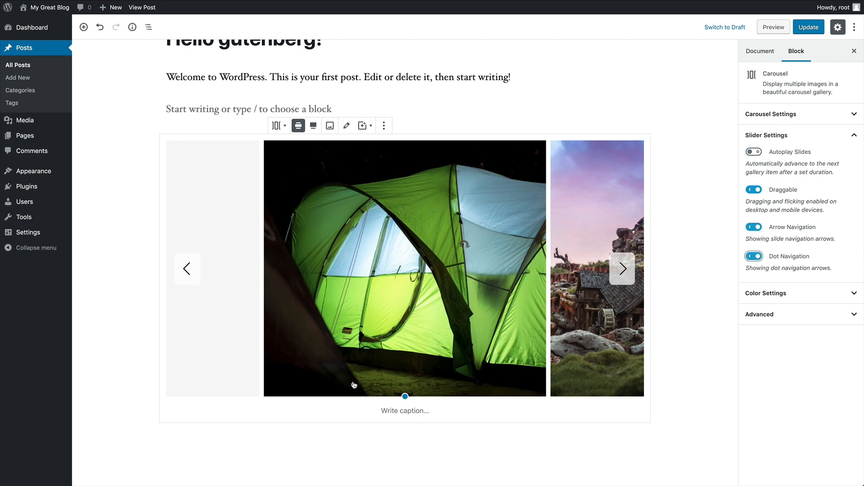
{"action": "left_click", "coordinate": [754, 258]}
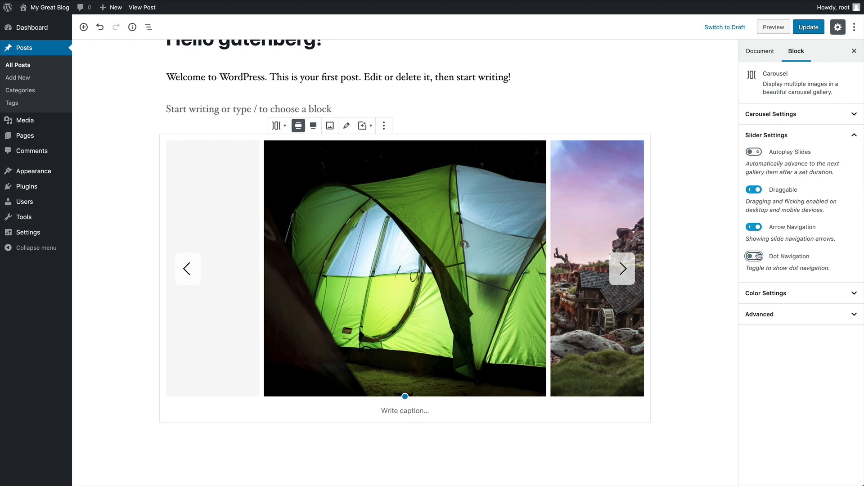
Update the post and browse the published carousel by swiping its images and using its navigation arrows.
{"action": "left_click", "coordinate": [808, 27]}
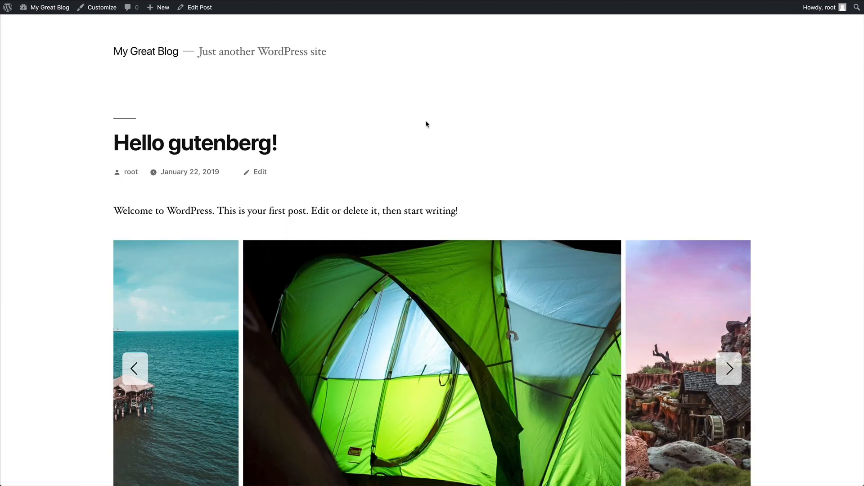
{"action": "scroll", "coordinate": [427, 124], "scroll_direction": "down", "scroll_amount": 5}
{"action": "left_click_drag", "start_coordinate": [536, 200], "coordinate": [337, 179]}
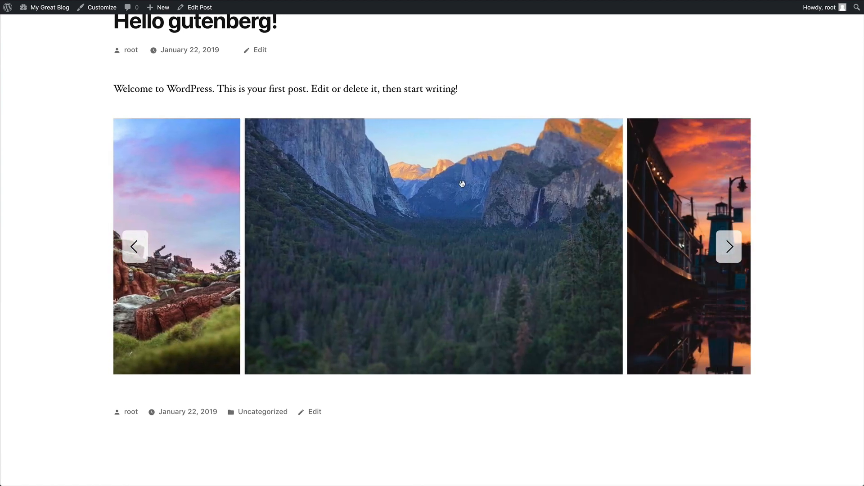
{"action": "left_click_drag", "start_coordinate": [462, 184], "coordinate": [328, 177]}
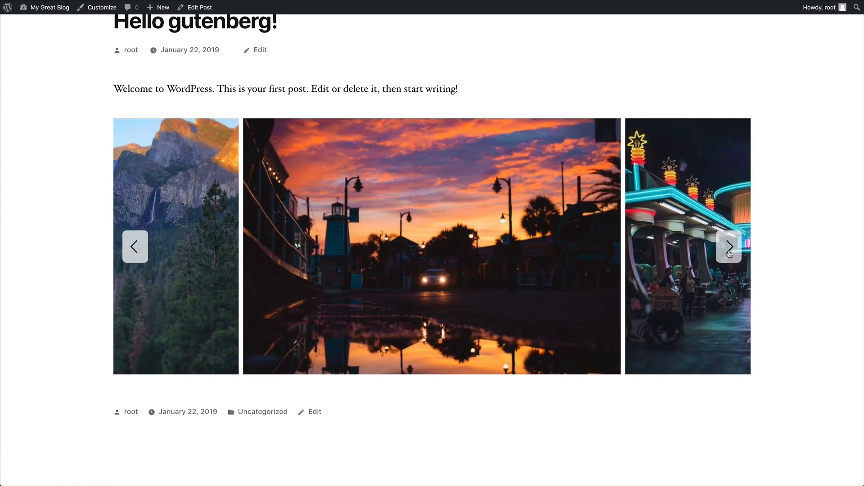
{"action": "left_click", "coordinate": [729, 247]}
{"action": "left_click", "coordinate": [729, 248]}
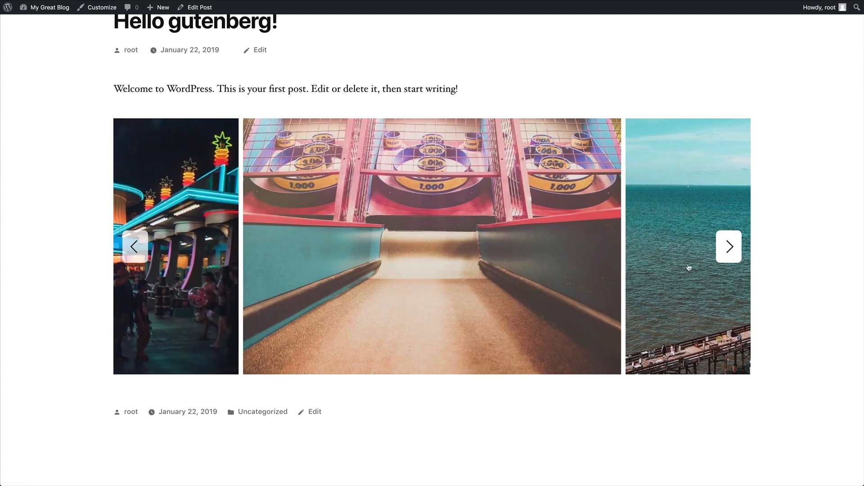
{"action": "left_click_drag", "start_coordinate": [346, 225], "coordinate": [344, 201]}
{"action": "left_click_drag", "start_coordinate": [472, 203], "coordinate": [376, 199]}
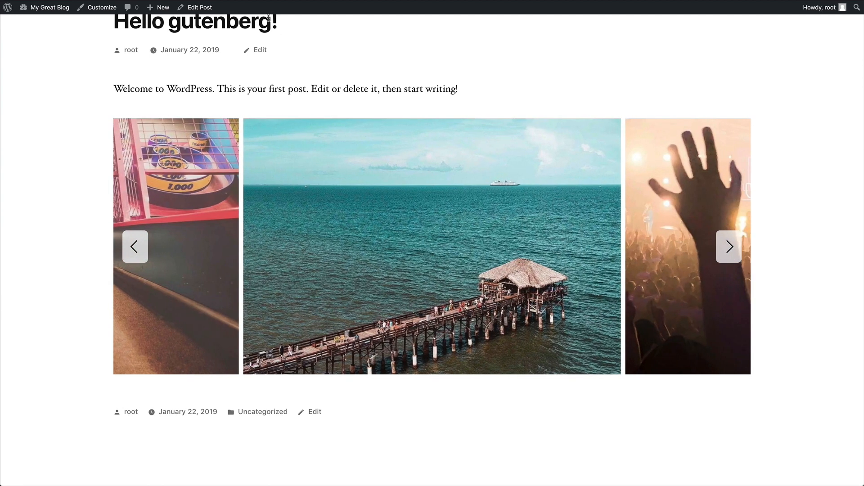
Reopen the post for editing and select the carousel block.
{"action": "left_click", "coordinate": [198, 7]}
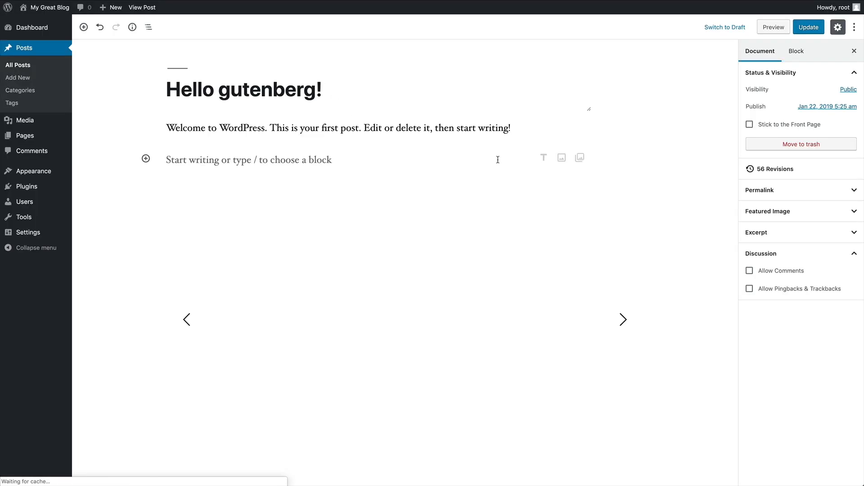
{"action": "scroll", "coordinate": [696, 181], "scroll_direction": "down", "scroll_amount": 1}
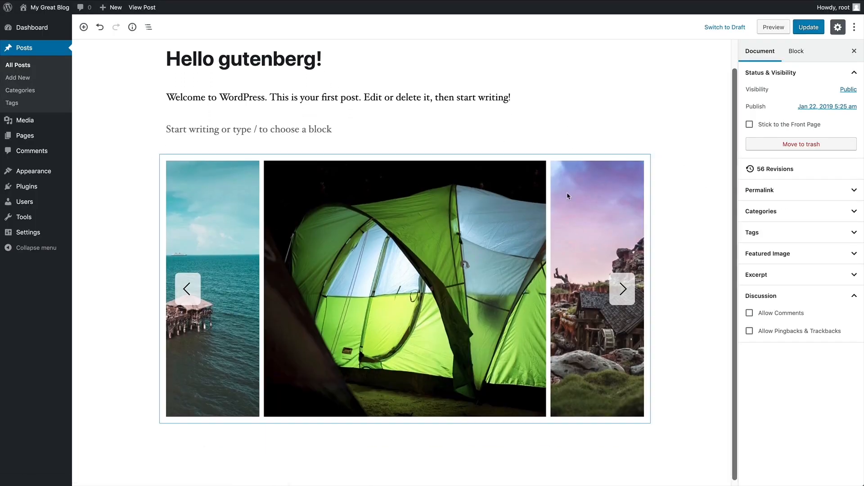
{"action": "left_click", "coordinate": [566, 193]}
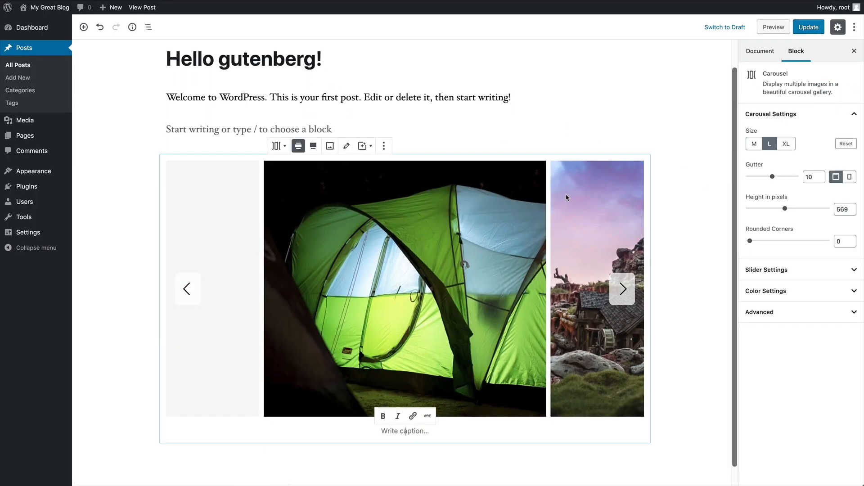
Set the carousel's background color to dark gray in its color settings.
{"action": "left_click", "coordinate": [785, 269]}
{"action": "left_click", "coordinate": [788, 115]}
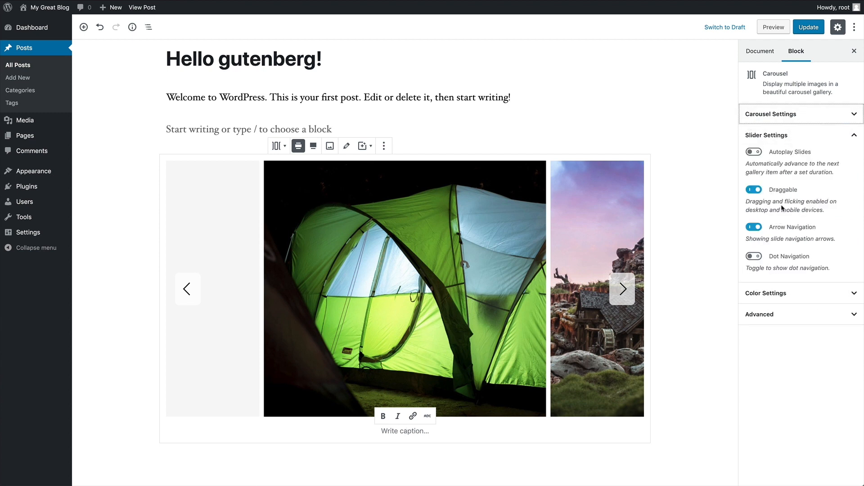
{"action": "left_click", "coordinate": [787, 136]}
{"action": "left_click", "coordinate": [784, 158]}
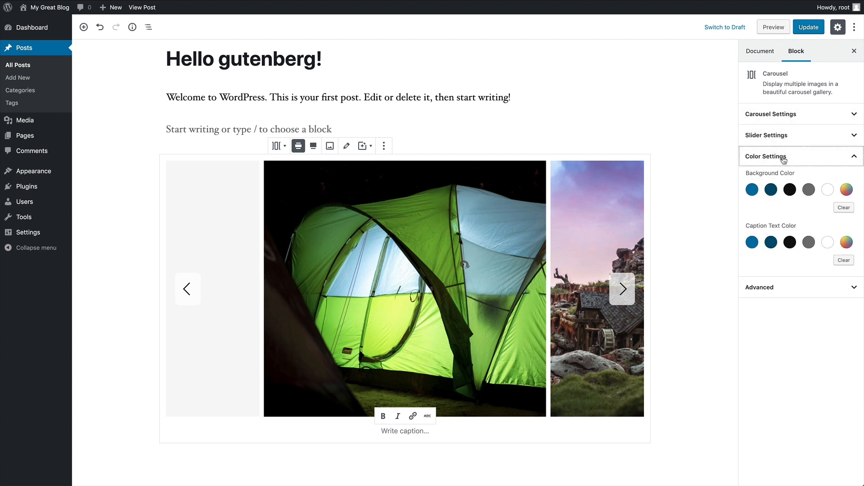
{"action": "left_click", "coordinate": [809, 189]}
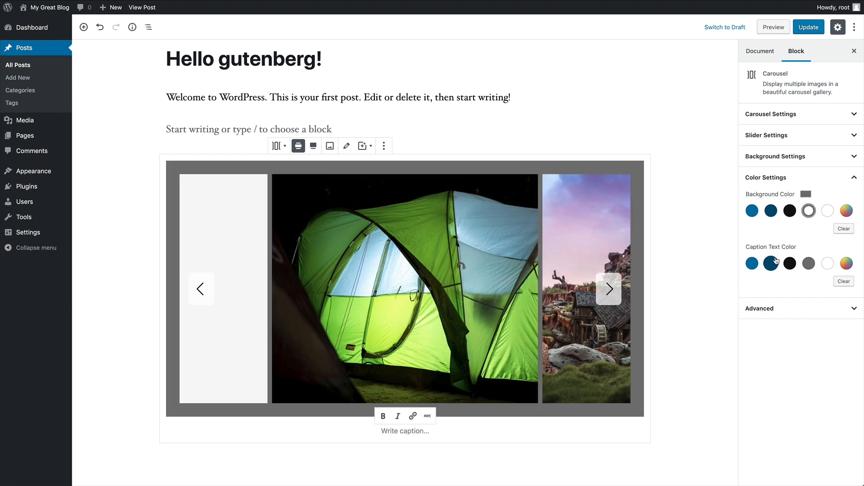
Try blue and black as the carousel's background color and return it to dark gray.
{"action": "left_click", "coordinate": [752, 211]}
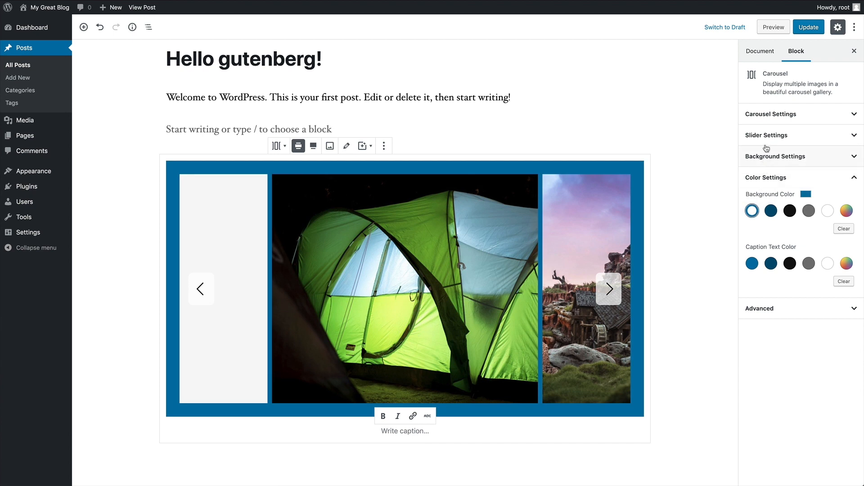
{"action": "left_click", "coordinate": [790, 212]}
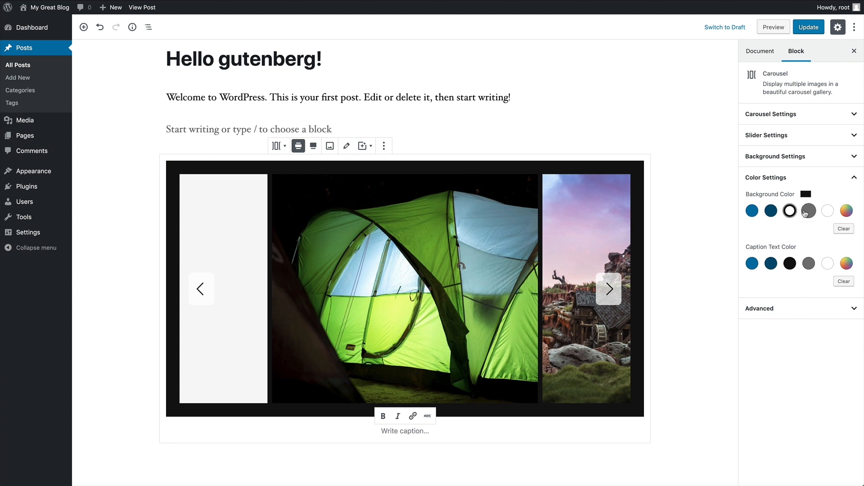
{"action": "left_click", "coordinate": [809, 210]}
Set the carousel's background padding to 15.
{"action": "left_click", "coordinate": [798, 153]}
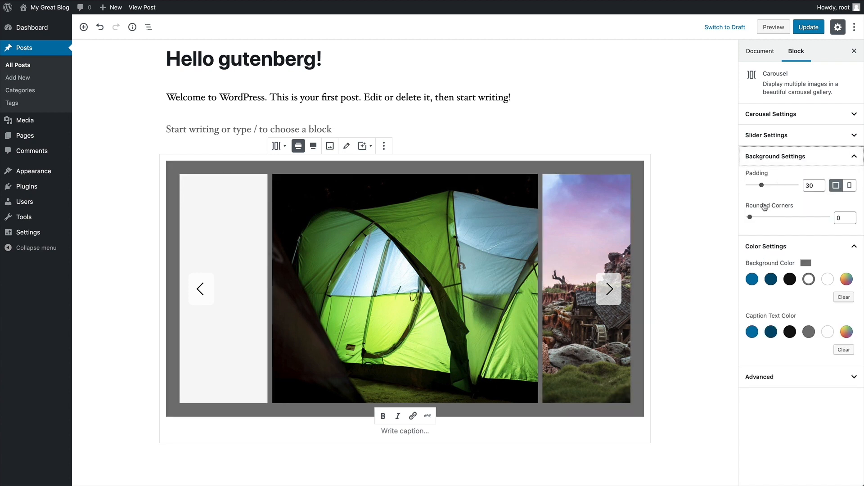
{"action": "left_click_drag", "start_coordinate": [761, 186], "coordinate": [766, 218]}
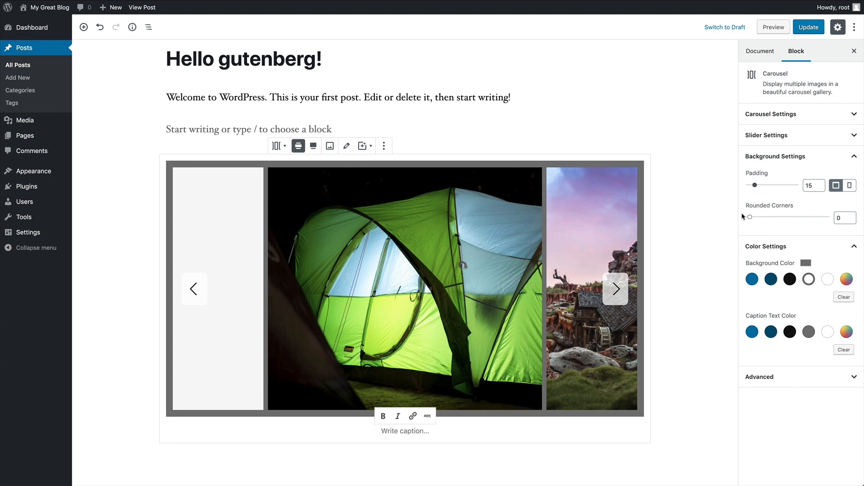
Turn on the carousel's dot navigation in its slider settings and update the post.
{"action": "left_click", "coordinate": [770, 138]}
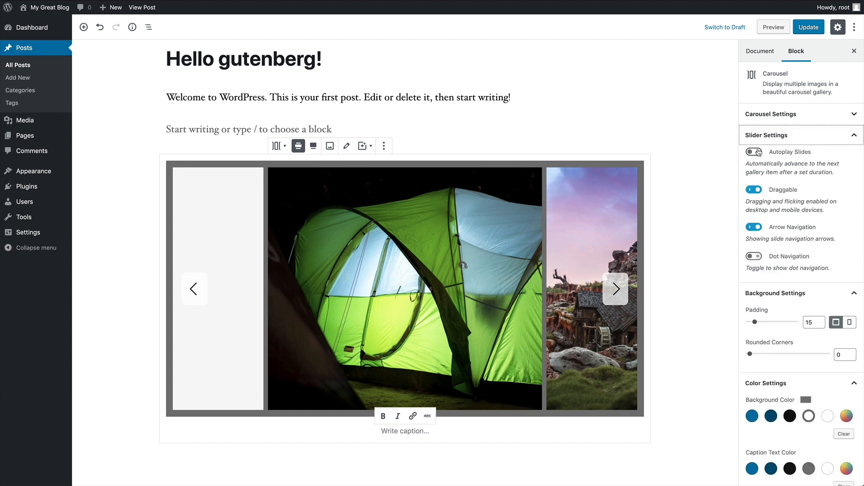
{"action": "left_click", "coordinate": [755, 257]}
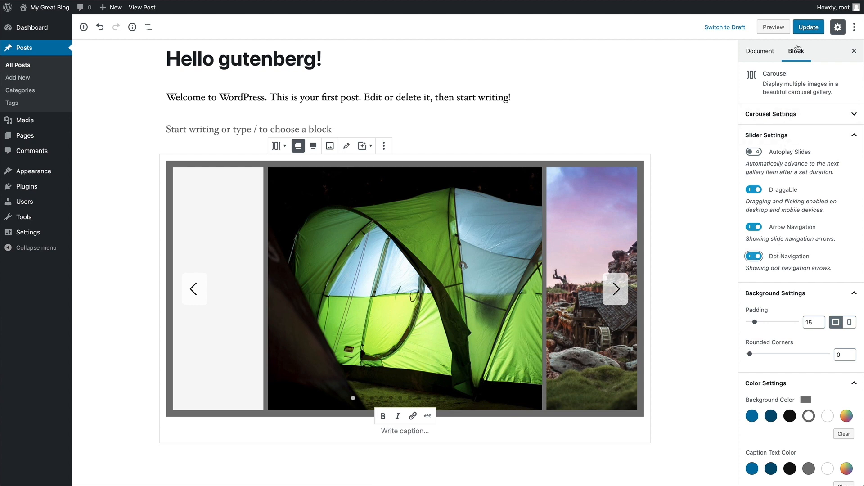
{"action": "left_click", "coordinate": [808, 27]}
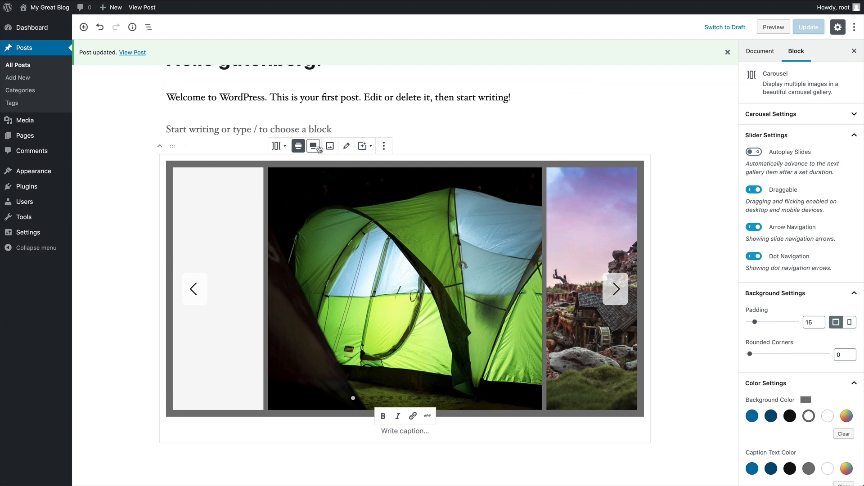
Make the carousel full width with a height of 672 pixels and update the post.
{"action": "left_click", "coordinate": [314, 146]}
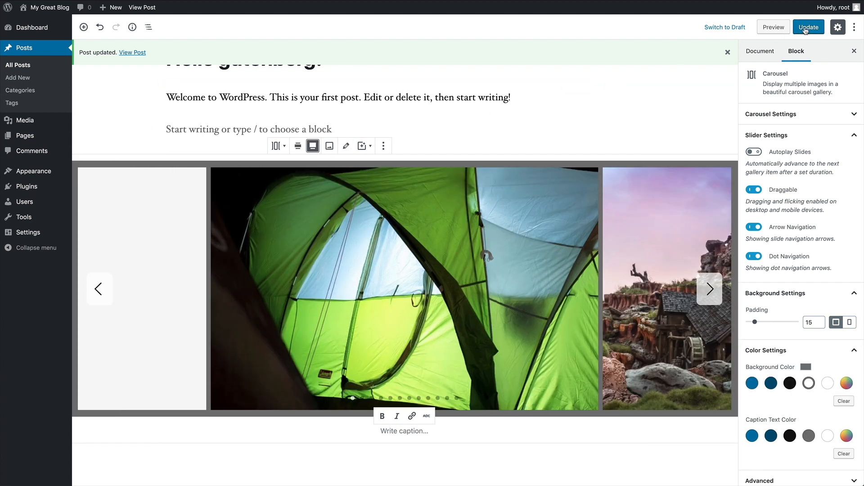
{"action": "left_click", "coordinate": [784, 119]}
{"action": "left_click_drag", "start_coordinate": [786, 210], "coordinate": [794, 212]}
{"action": "left_click", "coordinate": [808, 27]}
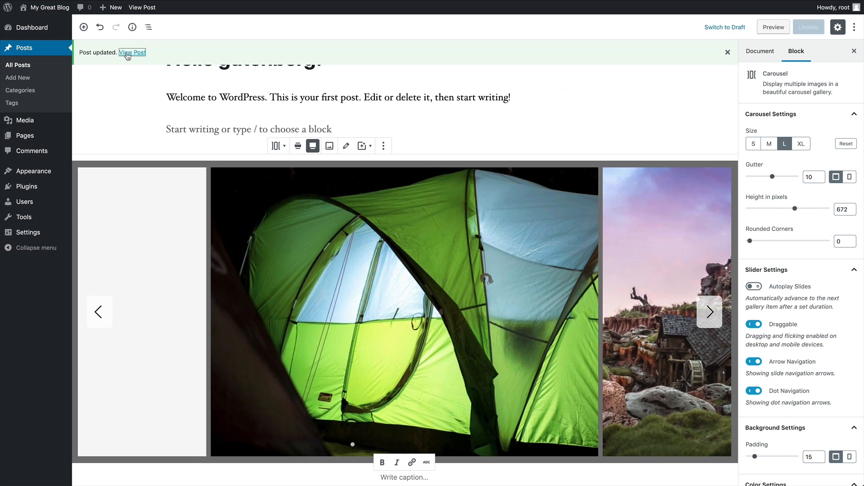
View the published post and swipe through the full-width carousel's images in both directions.
{"action": "left_click", "coordinate": [132, 53]}
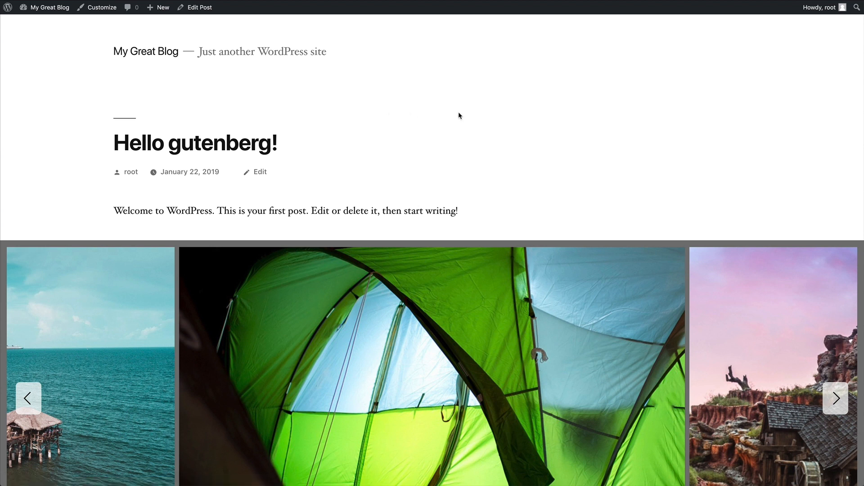
{"action": "scroll", "coordinate": [472, 118], "scroll_direction": "down", "scroll_amount": 3}
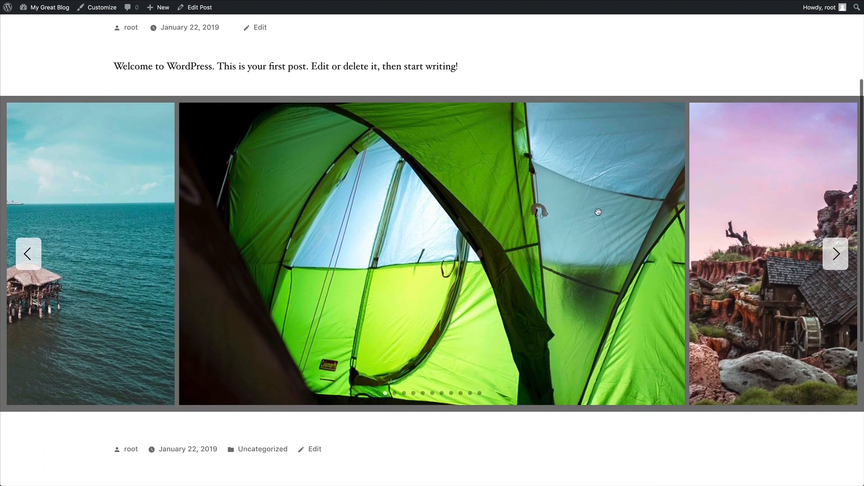
{"action": "left_click_drag", "start_coordinate": [598, 212], "coordinate": [504, 198]}
{"action": "left_click_drag", "start_coordinate": [580, 187], "coordinate": [386, 188]}
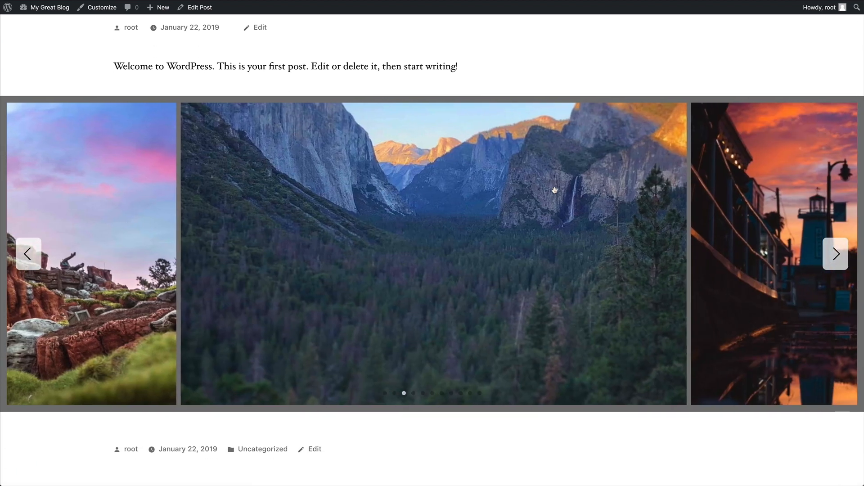
{"action": "left_click_drag", "start_coordinate": [555, 189], "coordinate": [468, 187]}
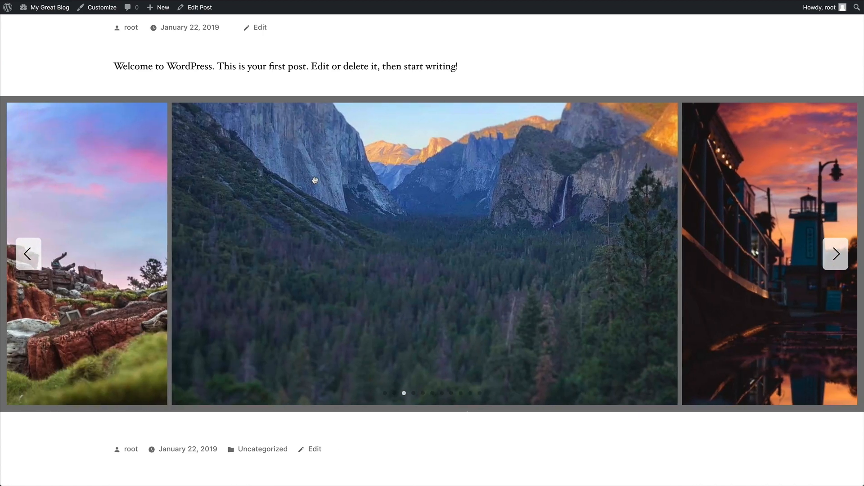
{"action": "left_click_drag", "start_coordinate": [314, 180], "coordinate": [486, 187]}
{"action": "left_click_drag", "start_coordinate": [368, 183], "coordinate": [545, 197]}
{"action": "left_click_drag", "start_coordinate": [370, 198], "coordinate": [513, 193]}
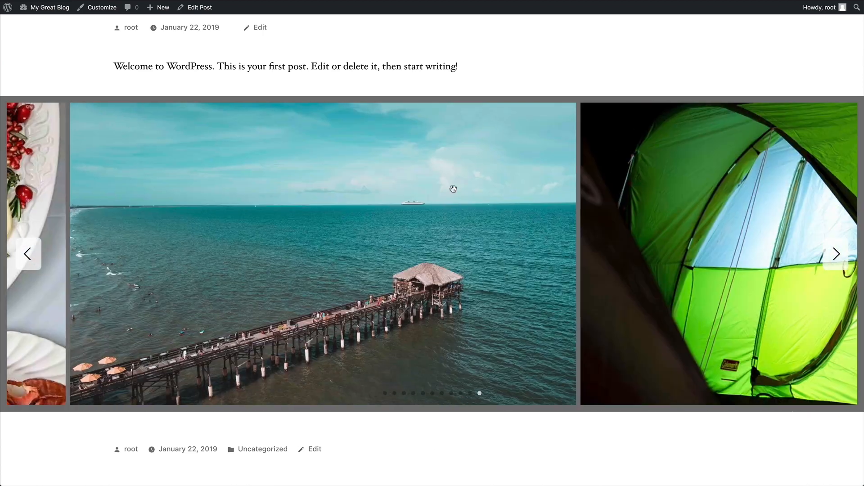
{"action": "left_click_drag", "start_coordinate": [419, 185], "coordinate": [544, 191]}
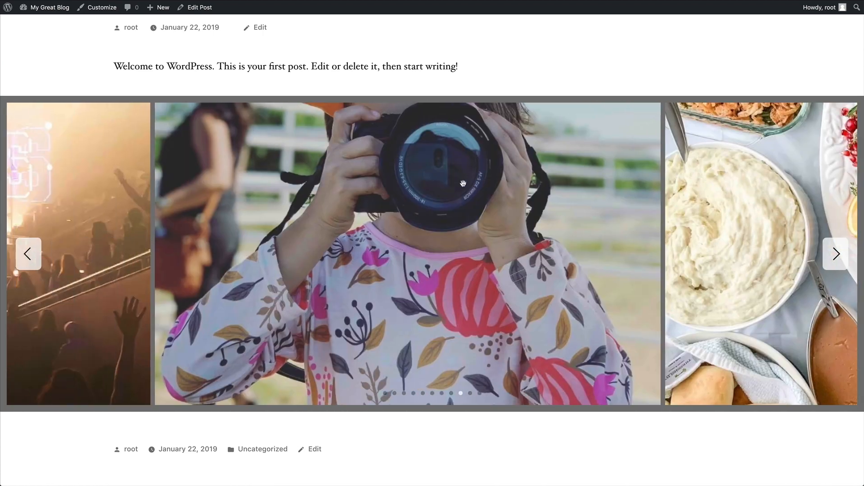
{"action": "left_click_drag", "start_coordinate": [462, 183], "coordinate": [597, 196]}
{"action": "left_click_drag", "start_coordinate": [458, 182], "coordinate": [608, 190]}
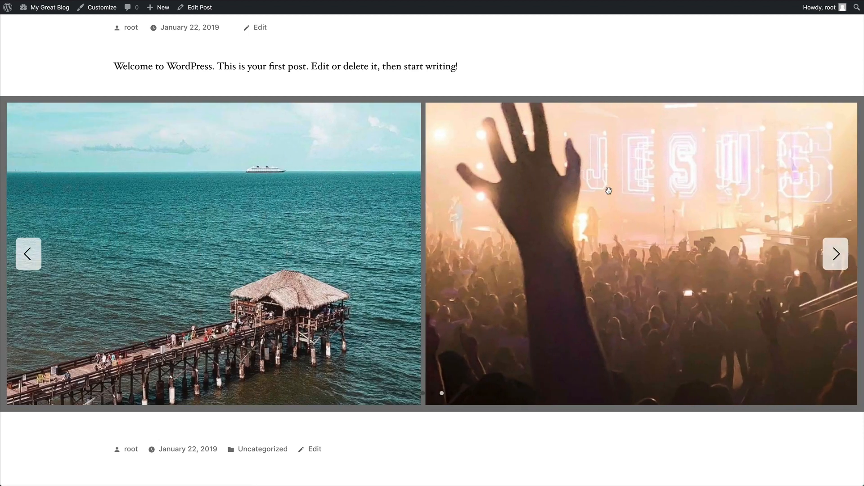
{"action": "scroll", "coordinate": [163, 63], "scroll_direction": "up", "scroll_amount": 5}
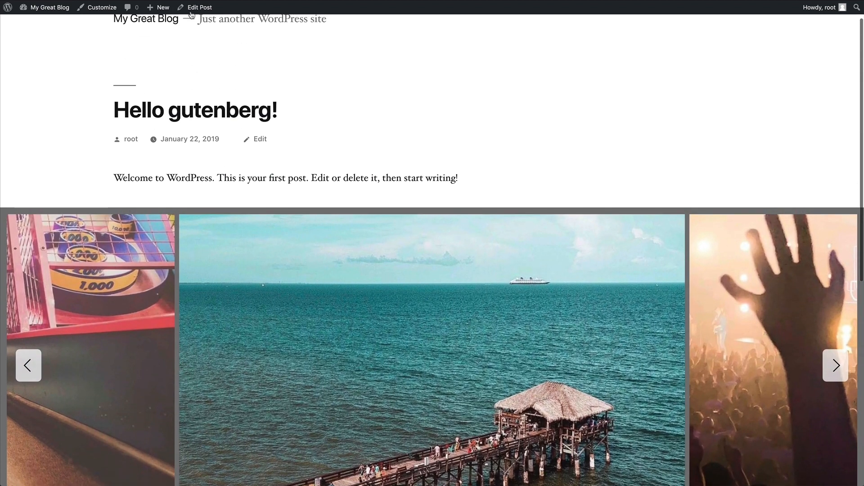
Reopen the post for editing and set the carousel block to wide width.
{"action": "left_click", "coordinate": [198, 13]}
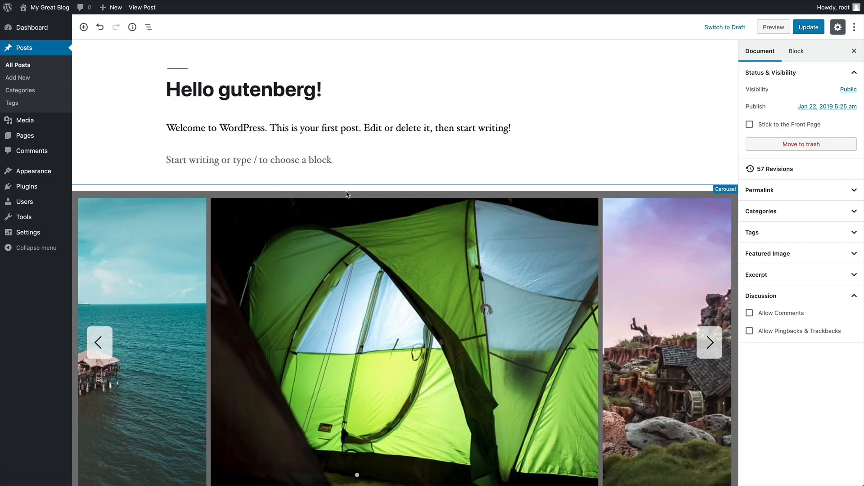
{"action": "left_click", "coordinate": [354, 196]}
{"action": "left_click", "coordinate": [299, 177]}
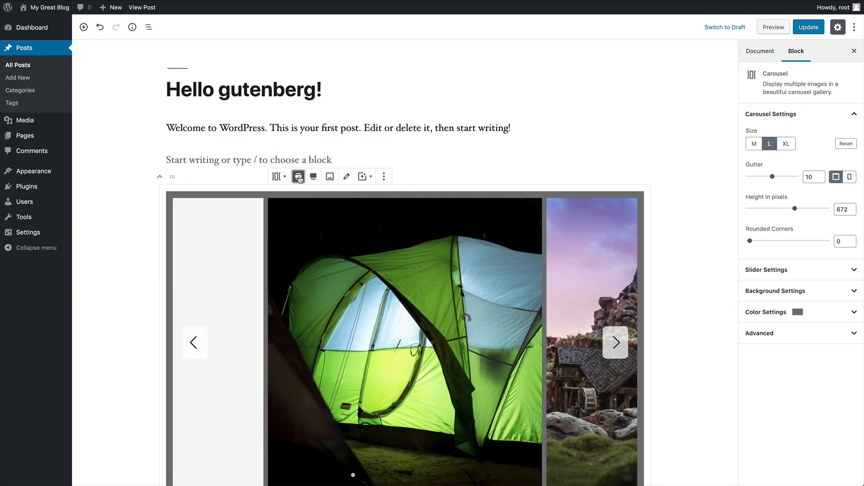
Transform the carousel block into a Masonry gallery and look over its image layout.
{"action": "scroll", "coordinate": [252, 171], "scroll_direction": "down", "scroll_amount": 2}
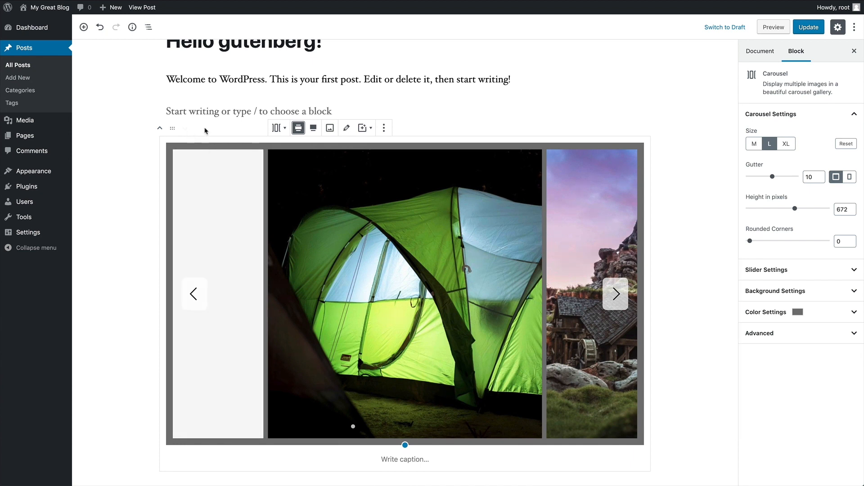
{"action": "left_click", "coordinate": [278, 128]}
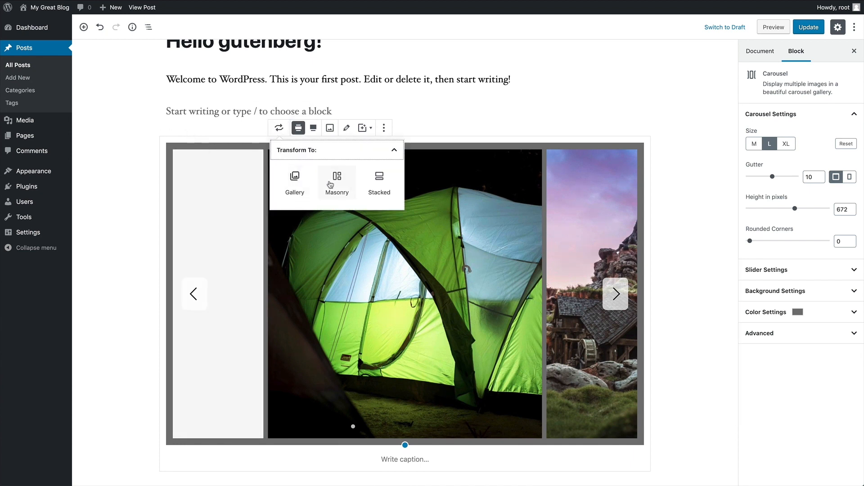
{"action": "left_click", "coordinate": [337, 183]}
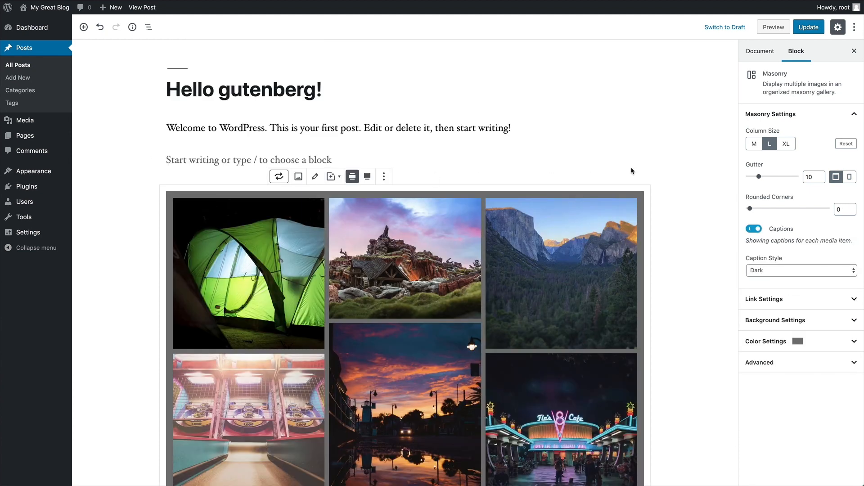
{"action": "scroll", "coordinate": [664, 174], "scroll_direction": "down", "scroll_amount": 6}
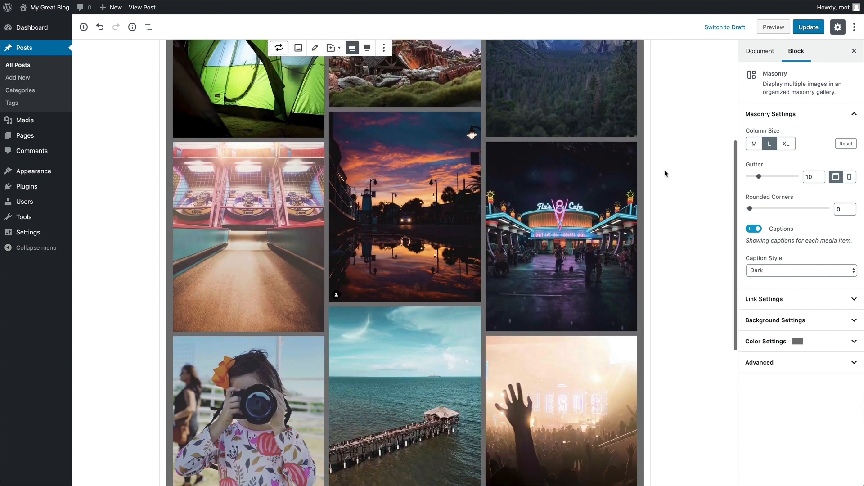
{"action": "scroll", "coordinate": [665, 173], "scroll_direction": "down", "scroll_amount": 5}
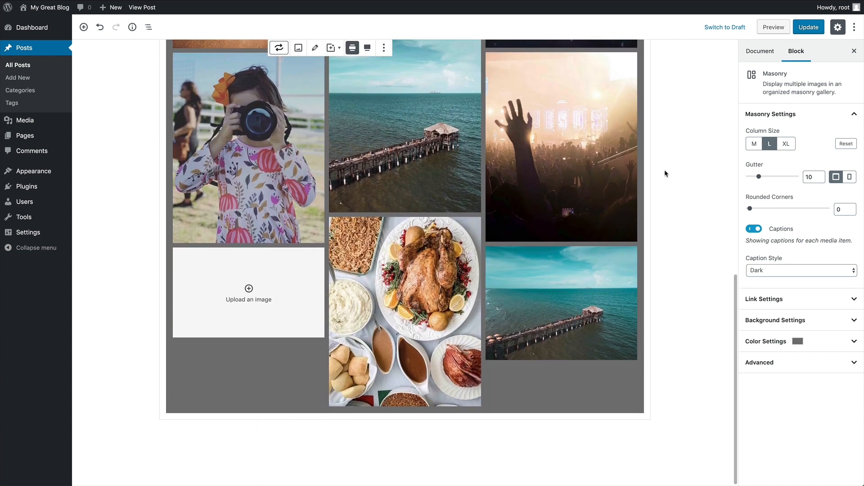
{"action": "scroll", "coordinate": [666, 174], "scroll_direction": "up", "scroll_amount": 4}
{"action": "scroll", "coordinate": [665, 173], "scroll_direction": "up", "scroll_amount": 6}
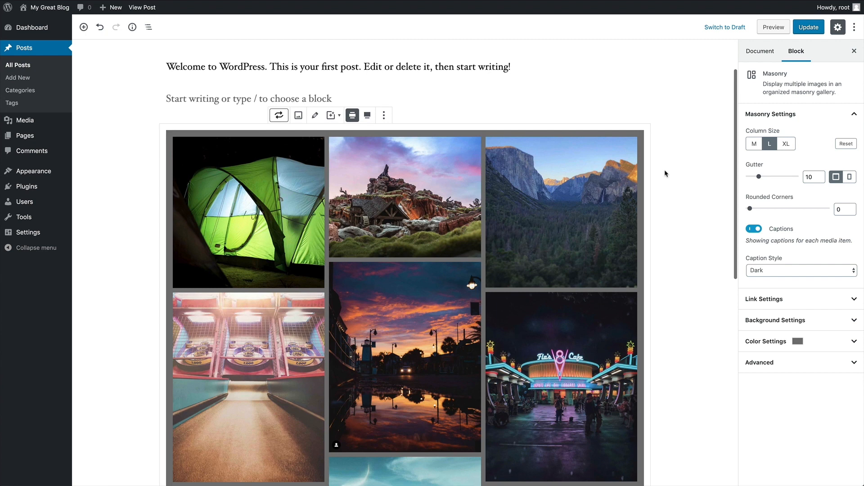
Make the masonry gallery full width and review the rearranged columns.
{"action": "left_click", "coordinate": [367, 116]}
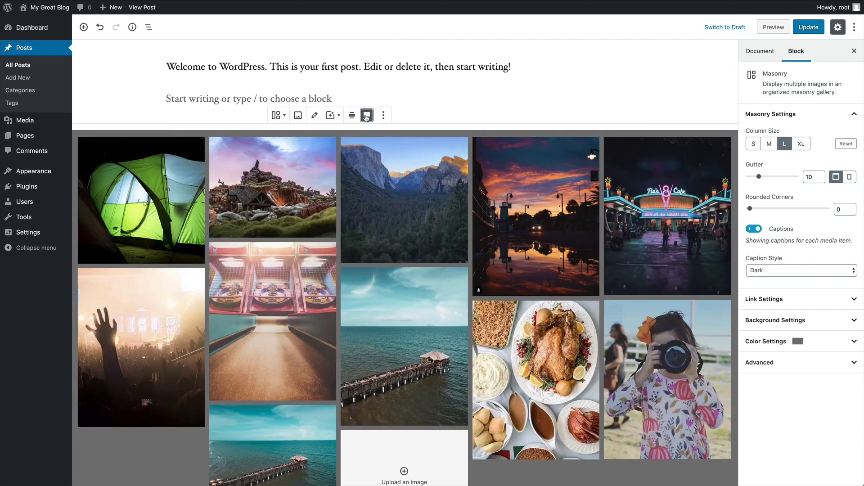
{"action": "scroll", "coordinate": [466, 127], "scroll_direction": "down", "scroll_amount": 3}
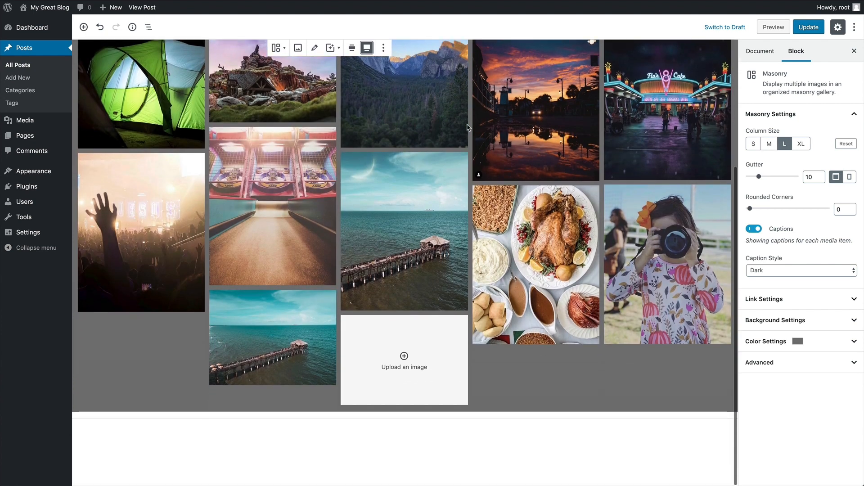
{"action": "scroll", "coordinate": [467, 129], "scroll_direction": "up", "scroll_amount": 4}
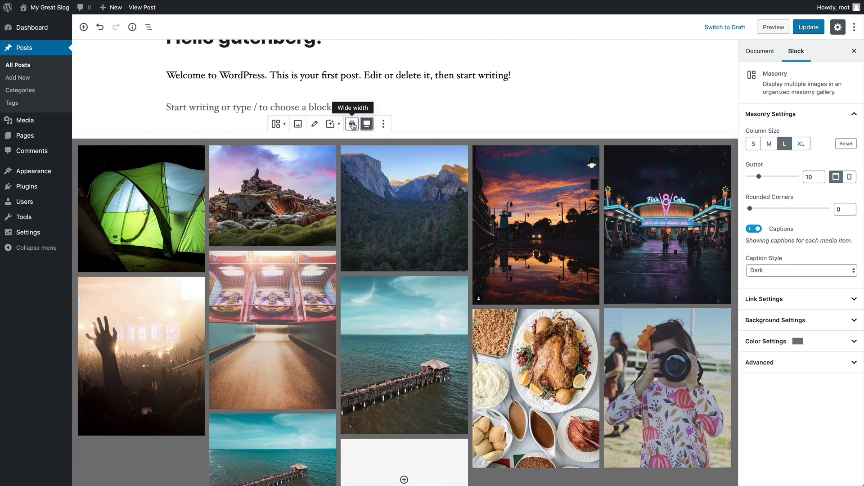
Reorder the gallery by moving the valley photo to second place and the last pier photo ahead of the food photo, and update the gallery.
{"action": "left_click", "coordinate": [314, 126]}
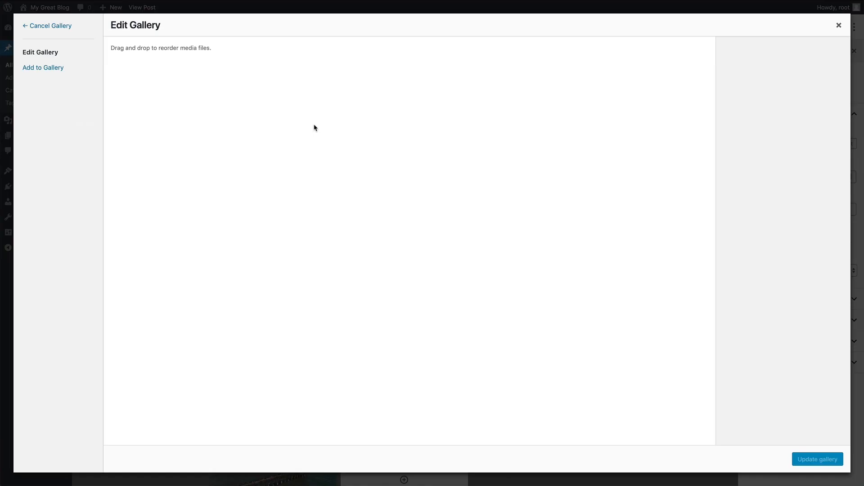
{"action": "left_click_drag", "start_coordinate": [292, 113], "coordinate": [243, 115]}
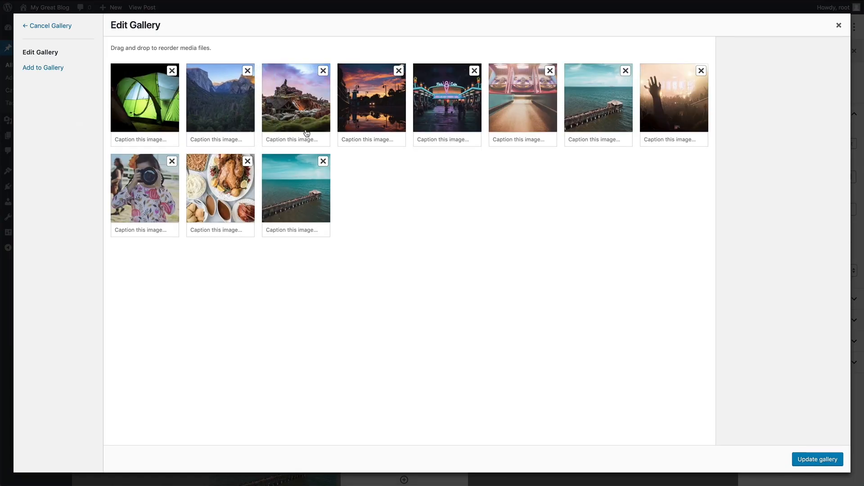
{"action": "left_click_drag", "start_coordinate": [278, 189], "coordinate": [225, 189]}
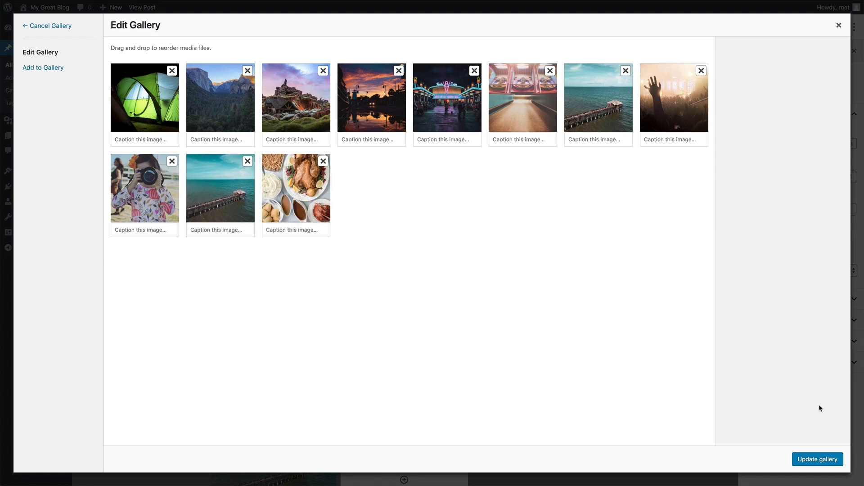
{"action": "left_click", "coordinate": [820, 459]}
{"action": "scroll", "coordinate": [600, 228], "scroll_direction": "down", "scroll_amount": 3}
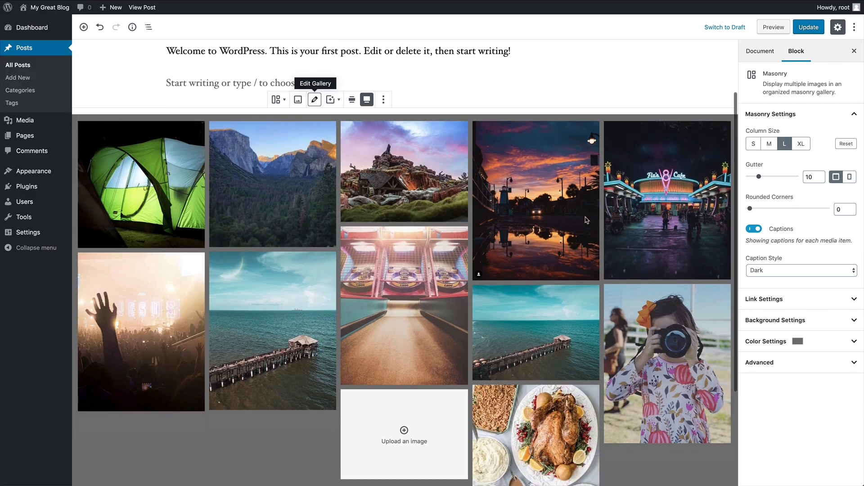
{"action": "scroll", "coordinate": [586, 220], "scroll_direction": "up", "scroll_amount": 4}
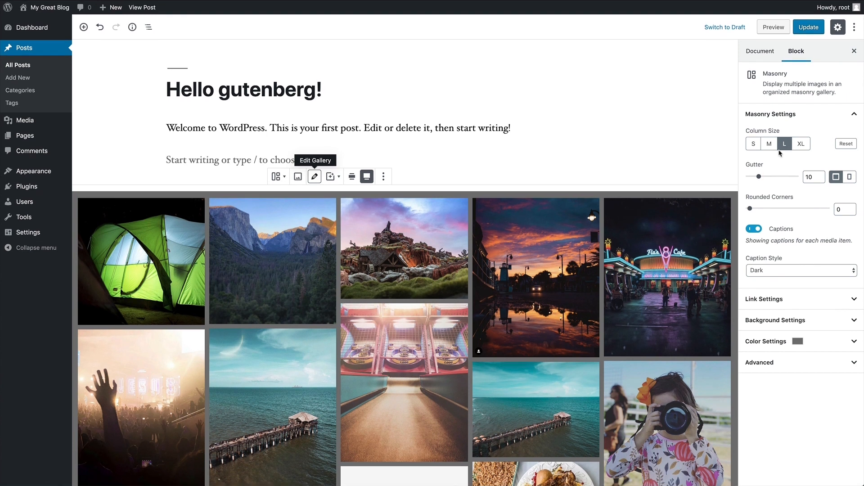
Try column sizes M and L on the masonry gallery and set its column size to XL.
{"action": "left_click", "coordinate": [771, 145]}
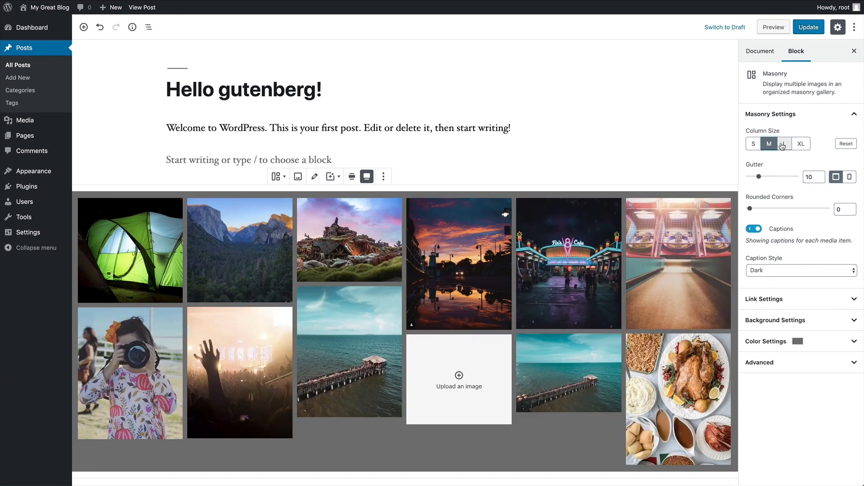
{"action": "left_click", "coordinate": [784, 144]}
{"action": "left_click", "coordinate": [800, 145]}
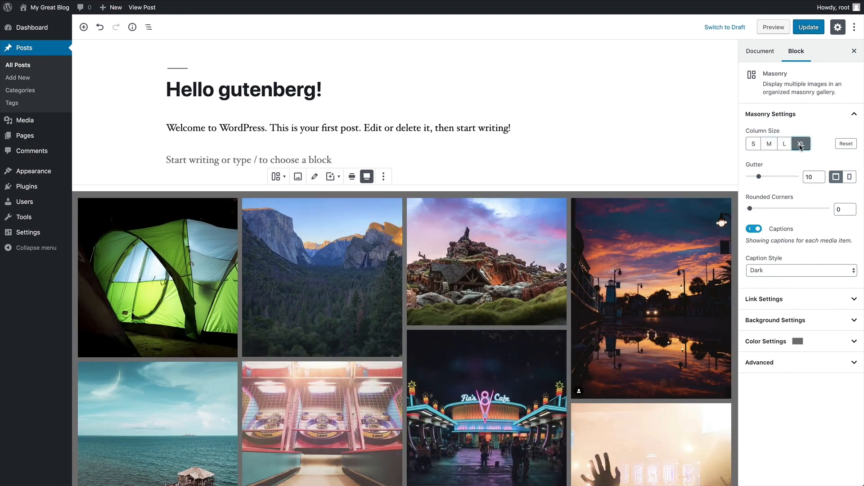
Set the masonry gallery's rounded corners to 6 and turn off its image captions.
{"action": "mouse_move", "coordinate": [759, 177]}
{"action": "left_mouse_down"}
{"action": "mouse_move", "coordinate": [774, 179]}
{"action": "mouse_move", "coordinate": [758, 179]}
{"action": "left_mouse_up"}
{"action": "mouse_move", "coordinate": [773, 211]}
{"action": "left_mouse_down"}
{"action": "mouse_move", "coordinate": [795, 211]}
{"action": "mouse_move", "coordinate": [784, 212]}
{"action": "left_mouse_up"}
{"action": "left_click", "coordinate": [756, 230]}
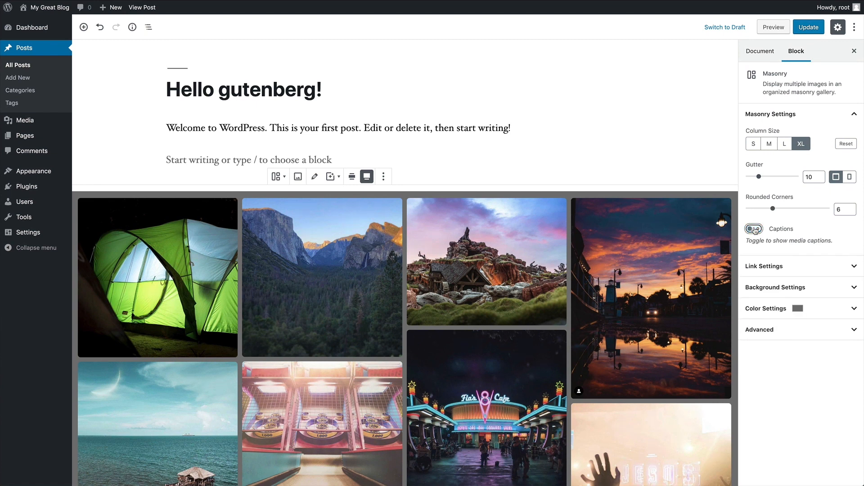
Check the link target options for the gallery images, leaving the link set to None.
{"action": "left_click", "coordinate": [777, 267]}
{"action": "left_click", "coordinate": [776, 297]}
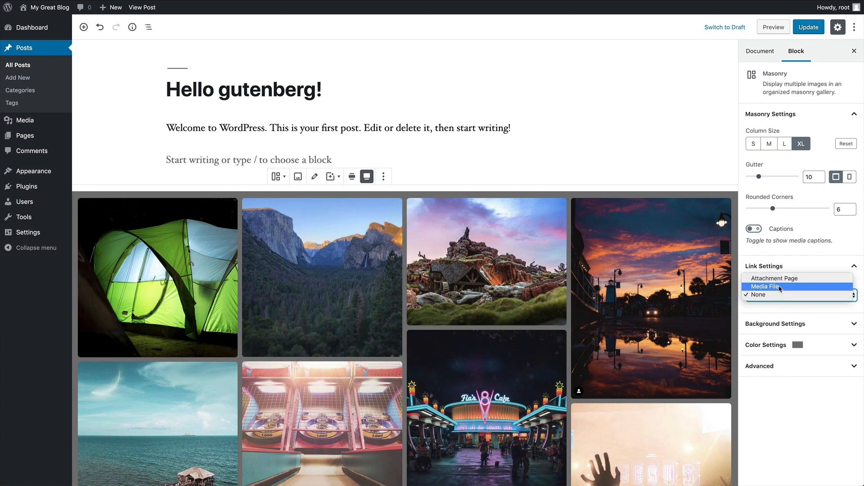
{"action": "left_click", "coordinate": [776, 328]}
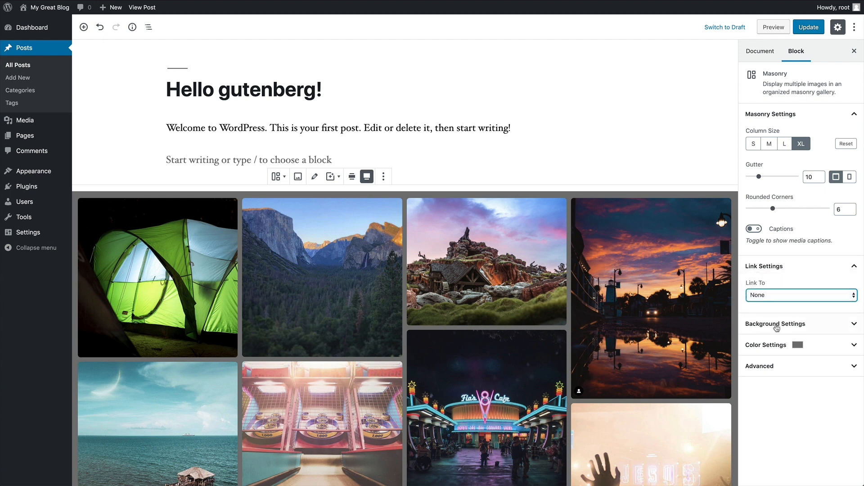
{"action": "left_click", "coordinate": [776, 265]}
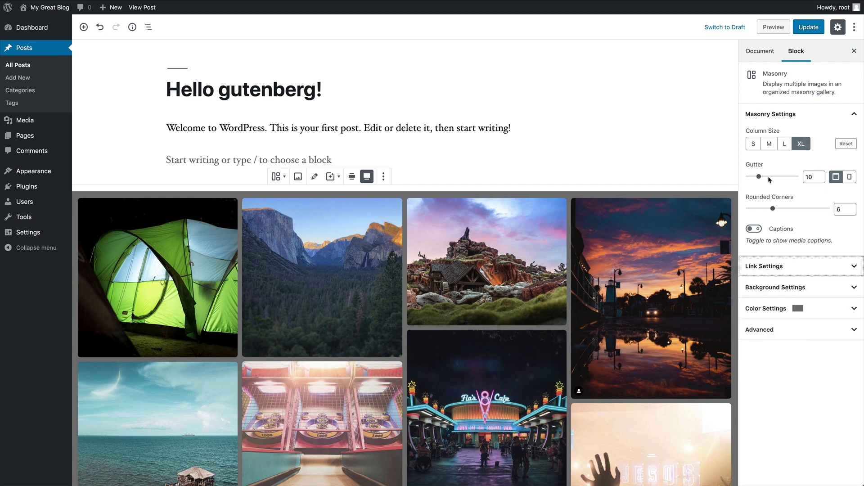
{"action": "left_click", "coordinate": [769, 113]}
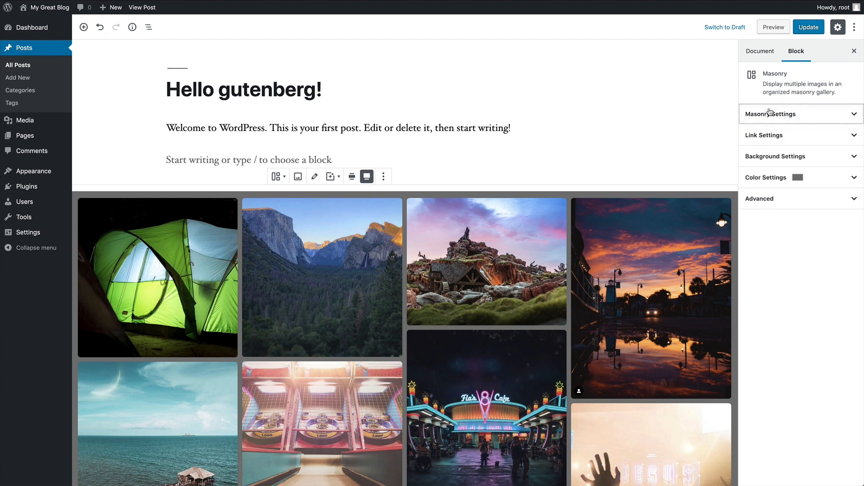
Set the background padding of the masonry gallery to 10.
{"action": "left_click", "coordinate": [775, 157]}
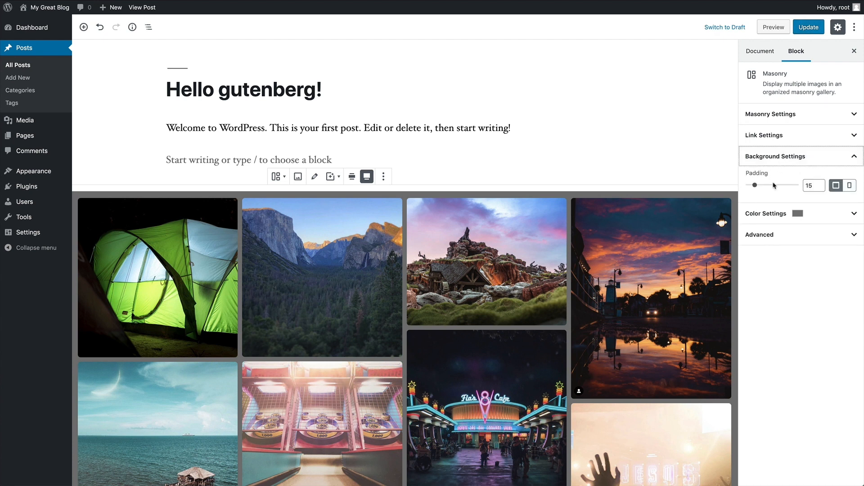
{"action": "mouse_move", "coordinate": [755, 187]}
{"action": "left_mouse_down"}
{"action": "mouse_move", "coordinate": [767, 187]}
{"action": "mouse_move", "coordinate": [752, 188]}
{"action": "left_mouse_up"}
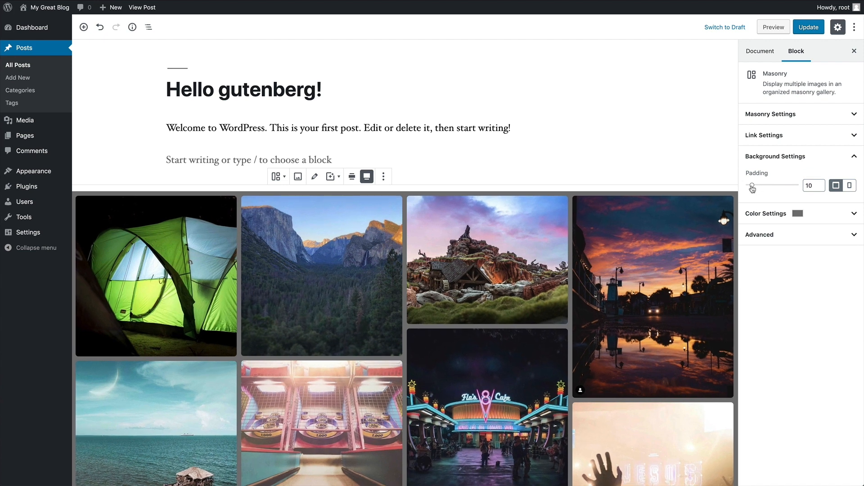
{"action": "left_click", "coordinate": [772, 153]}
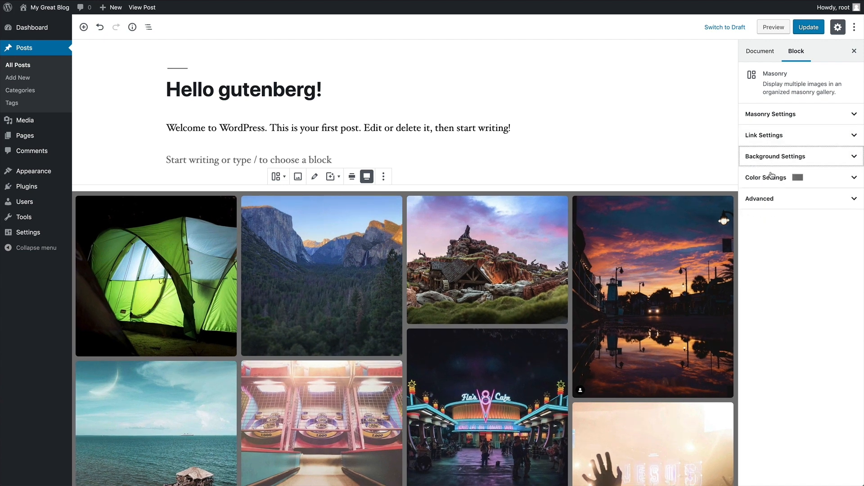
Change the masonry gallery's background color to white.
{"action": "left_click", "coordinate": [773, 177]}
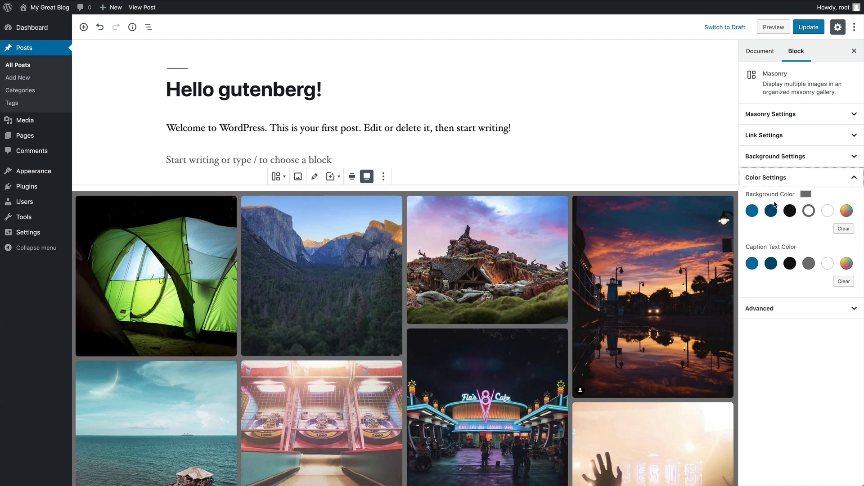
{"action": "left_click", "coordinate": [828, 211]}
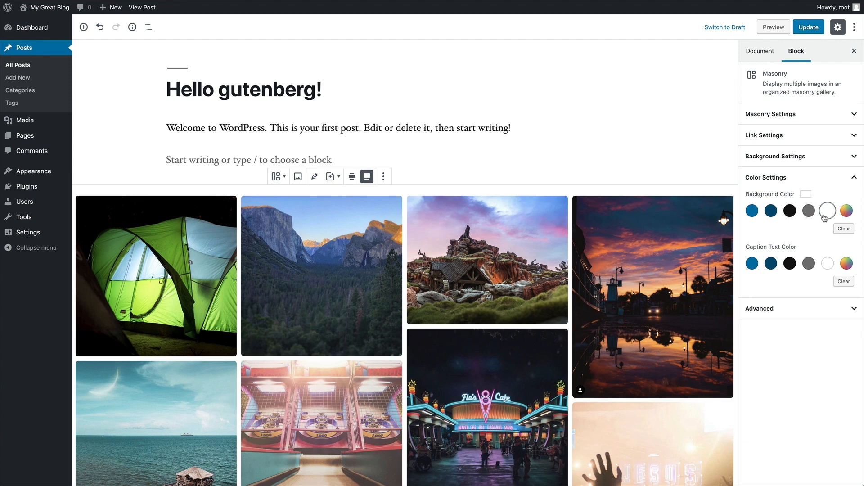
{"action": "left_click", "coordinate": [781, 177]}
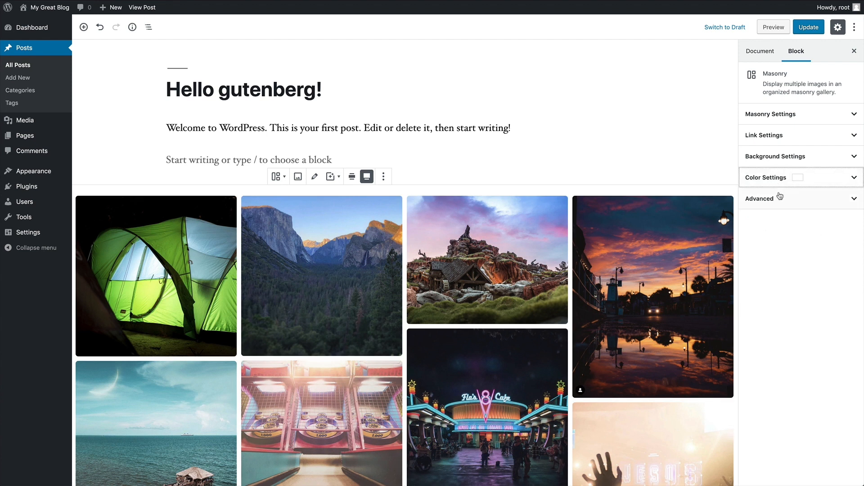
Update the post and look over the full-width masonry gallery on the published page.
{"action": "left_click", "coordinate": [805, 28]}
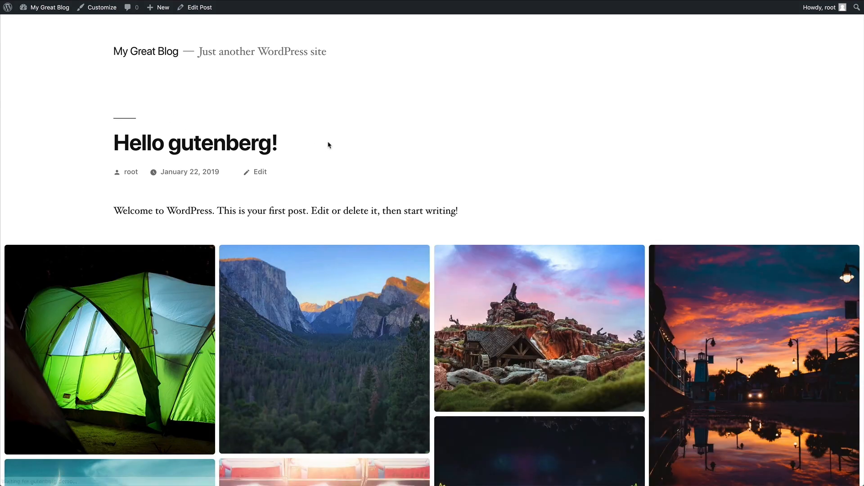
{"action": "scroll", "coordinate": [356, 141], "scroll_direction": "down", "scroll_amount": 5}
{"action": "scroll", "coordinate": [355, 142], "scroll_direction": "down", "scroll_amount": 12}
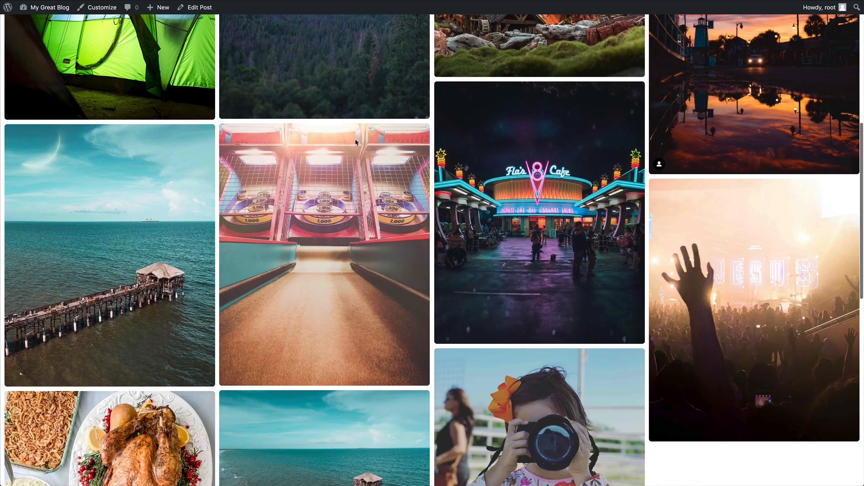
{"action": "scroll", "coordinate": [356, 143], "scroll_direction": "up", "scroll_amount": 17}
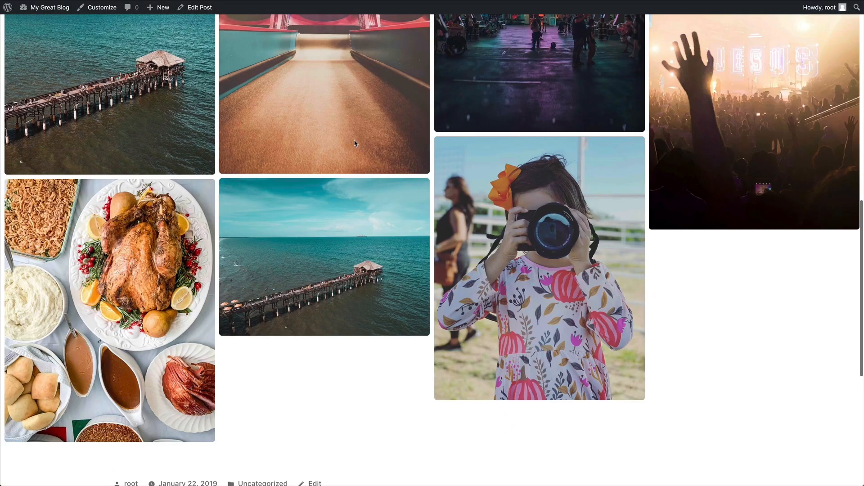
{"action": "scroll", "coordinate": [356, 143], "scroll_direction": "up", "scroll_amount": 1}
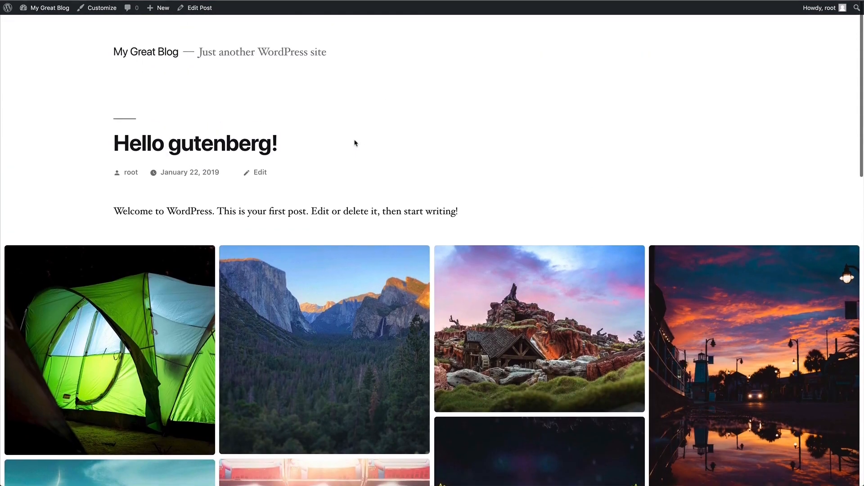
{"action": "scroll", "coordinate": [526, 276], "scroll_direction": "down", "scroll_amount": 12}
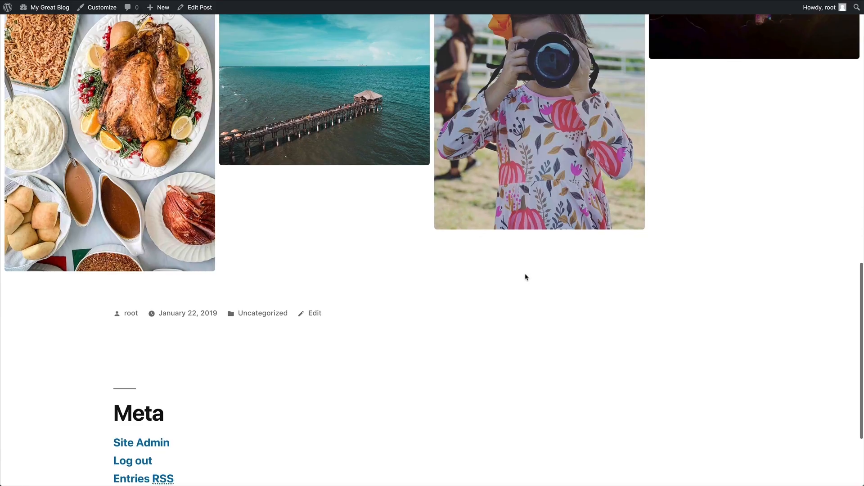
{"action": "scroll", "coordinate": [524, 276], "scroll_direction": "up", "scroll_amount": 12}
Inspect the published page and switch to a responsive device preview about 1811 pixels wide.
{"action": "right_click", "coordinate": [414, 166]}
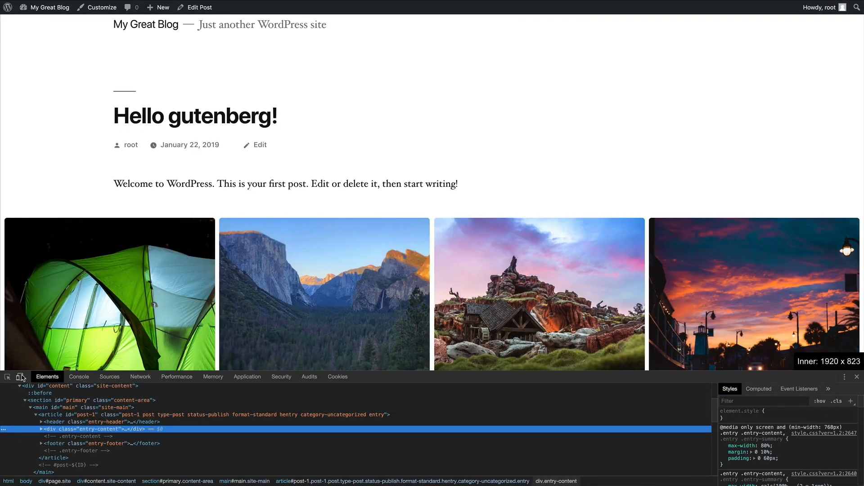
{"action": "left_click", "coordinate": [19, 377]}
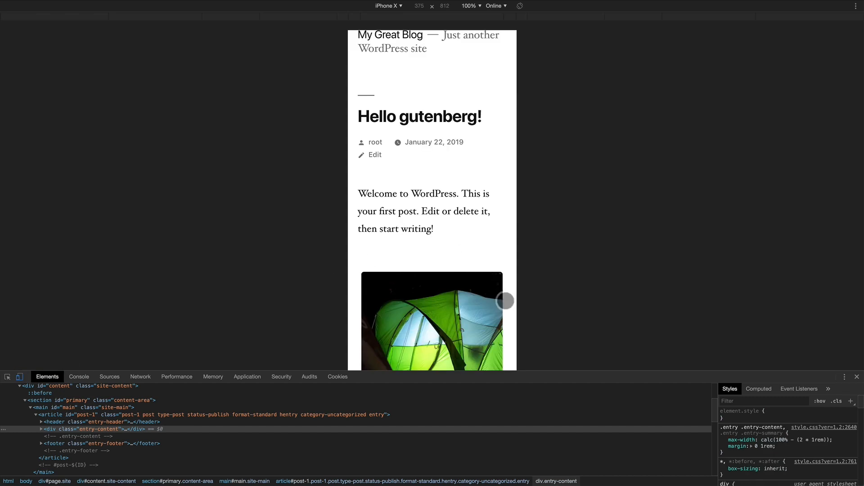
{"action": "left_click", "coordinate": [393, 6]}
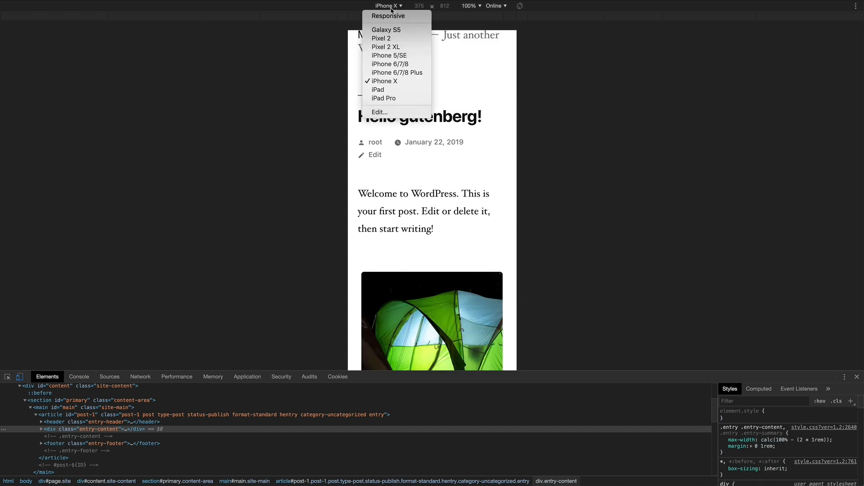
{"action": "left_click", "coordinate": [393, 16]}
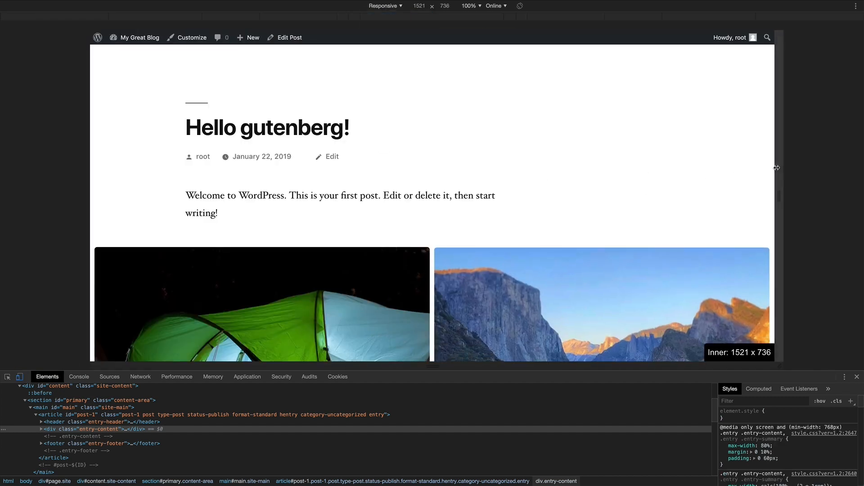
{"action": "left_click_drag", "start_coordinate": [774, 168], "coordinate": [842, 168]}
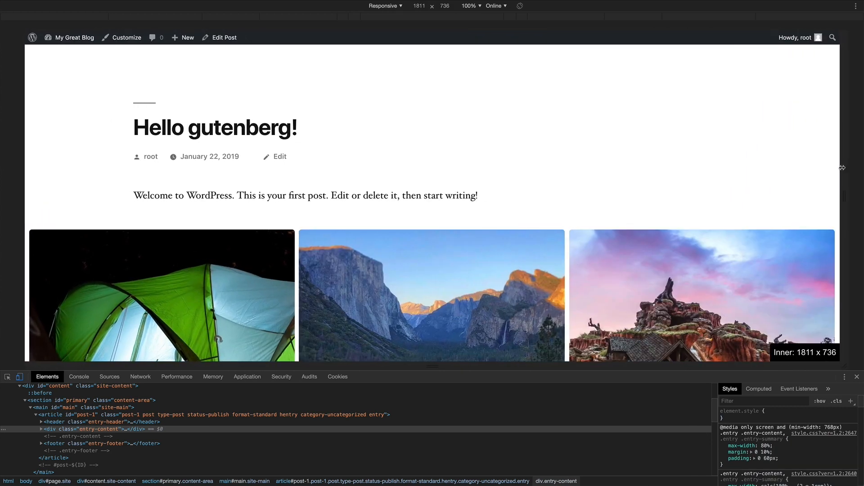
Shrink the developer tools pane for more preview room and review the gallery's column layout.
{"action": "scroll", "coordinate": [723, 162], "scroll_direction": "down", "scroll_amount": 8}
{"action": "scroll", "coordinate": [723, 160], "scroll_direction": "up", "scroll_amount": 5}
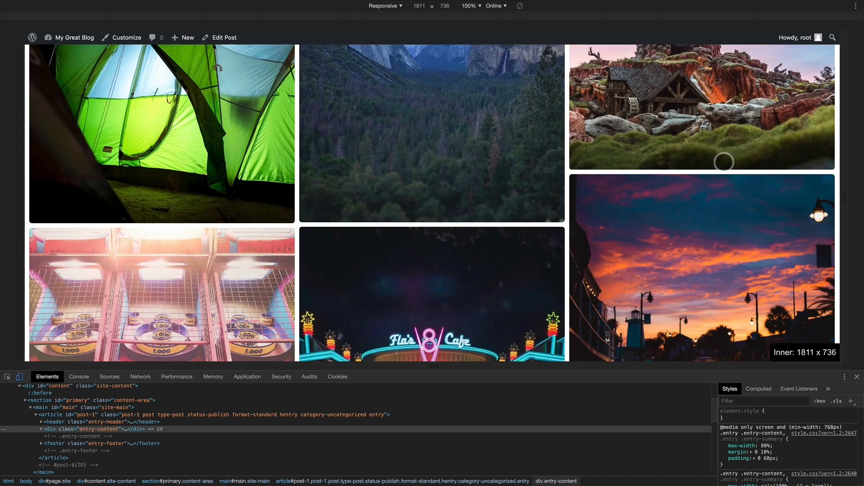
{"action": "scroll", "coordinate": [723, 163], "scroll_direction": "up", "scroll_amount": 1}
{"action": "left_click_drag", "start_coordinate": [819, 371], "coordinate": [818, 447]}
{"action": "scroll", "coordinate": [787, 218], "scroll_direction": "down", "scroll_amount": 6}
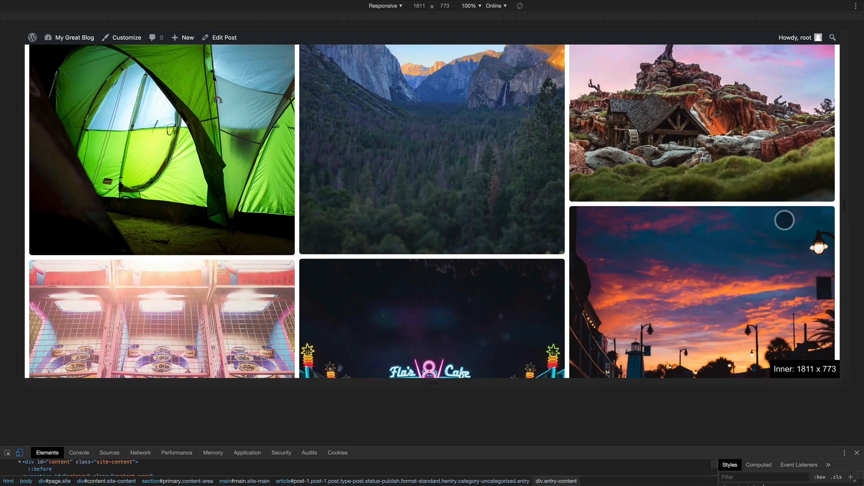
{"action": "scroll", "coordinate": [785, 220], "scroll_direction": "up", "scroll_amount": 6}
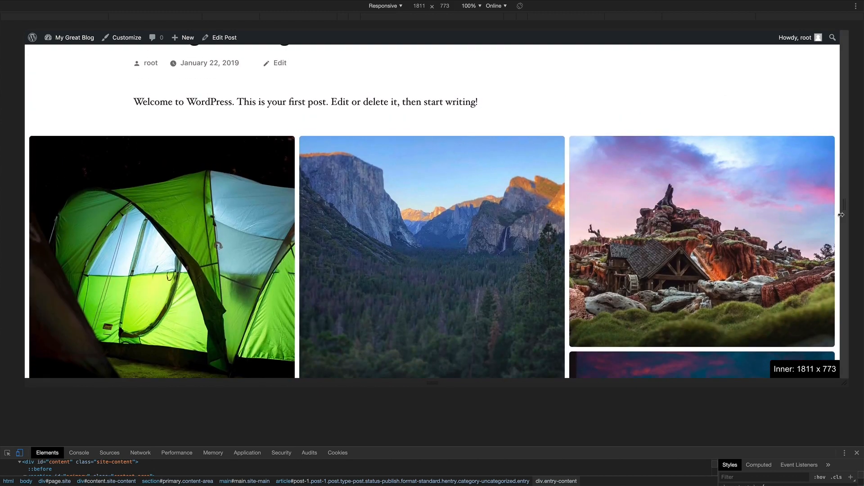
Narrow the responsive preview to about 1279 pixels and review how the gallery columns rearrange.
{"action": "left_click_drag", "start_coordinate": [844, 207], "coordinate": [725, 207]}
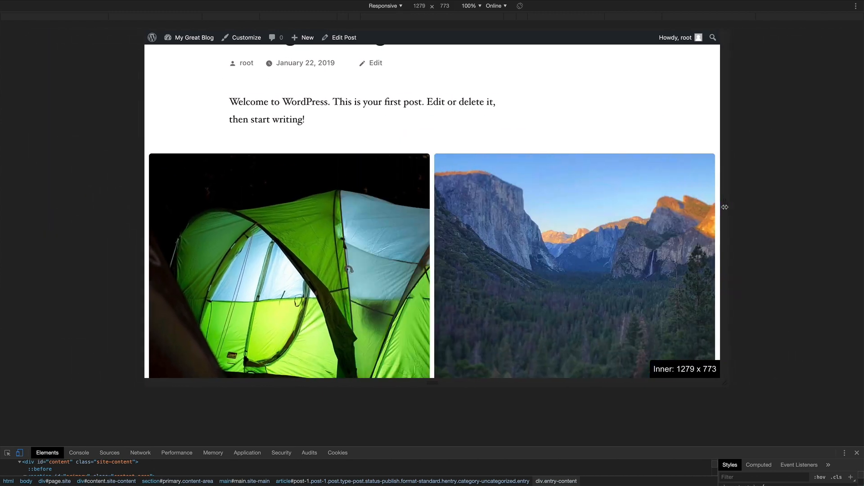
{"action": "scroll", "coordinate": [660, 189], "scroll_direction": "down", "scroll_amount": 20}
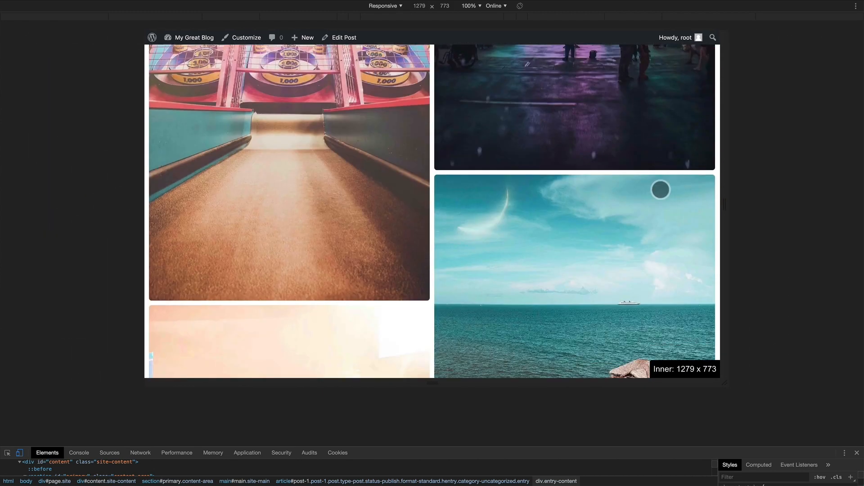
{"action": "scroll", "coordinate": [659, 189], "scroll_direction": "up", "scroll_amount": 20}
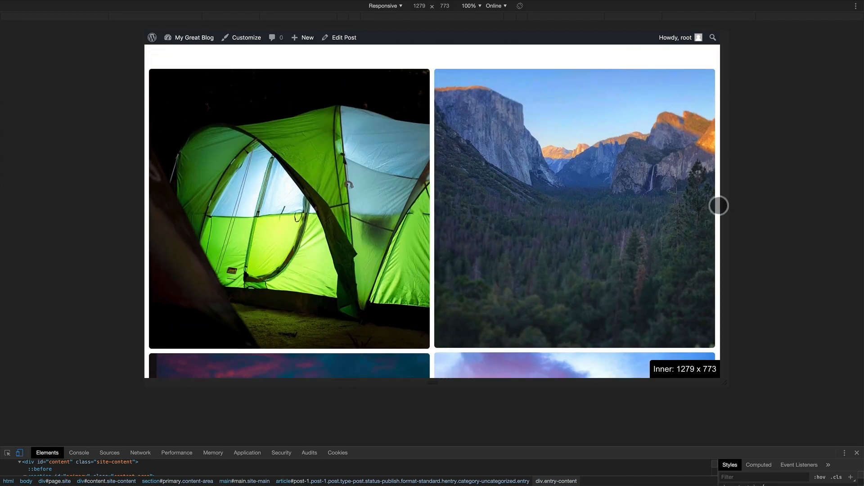
Narrow the responsive preview to about 587 pixels and review the gallery at that width.
{"action": "left_click_drag", "start_coordinate": [725, 208], "coordinate": [569, 194]}
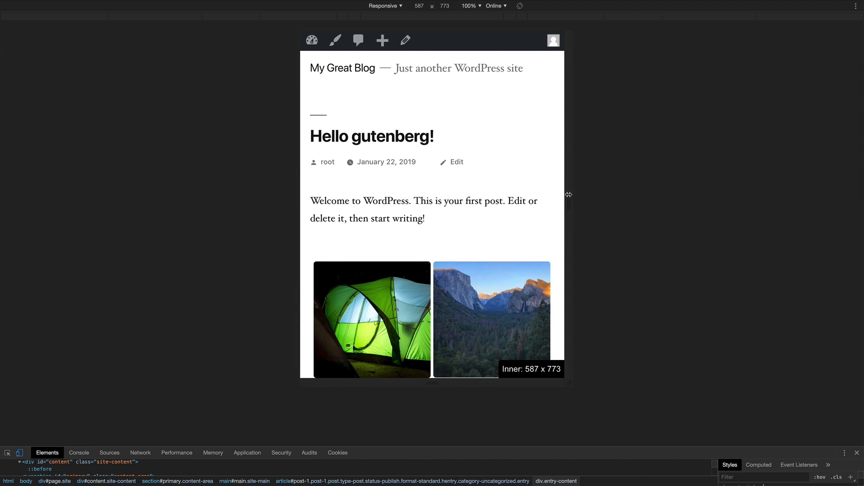
{"action": "scroll", "coordinate": [550, 195], "scroll_direction": "down", "scroll_amount": 5}
{"action": "scroll", "coordinate": [550, 195], "scroll_direction": "up", "scroll_amount": 3}
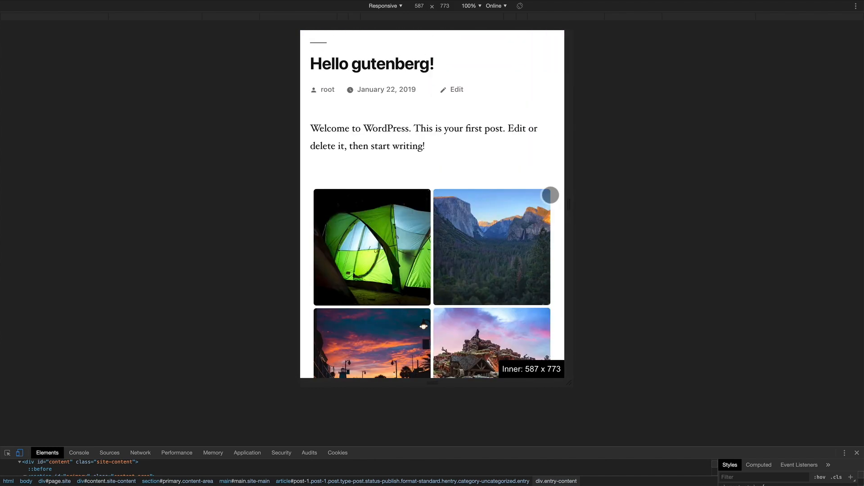
Reduce the responsive preview to a phone width of about 363 pixels and look through the gallery images.
{"action": "left_click_drag", "start_coordinate": [568, 197], "coordinate": [521, 194]}
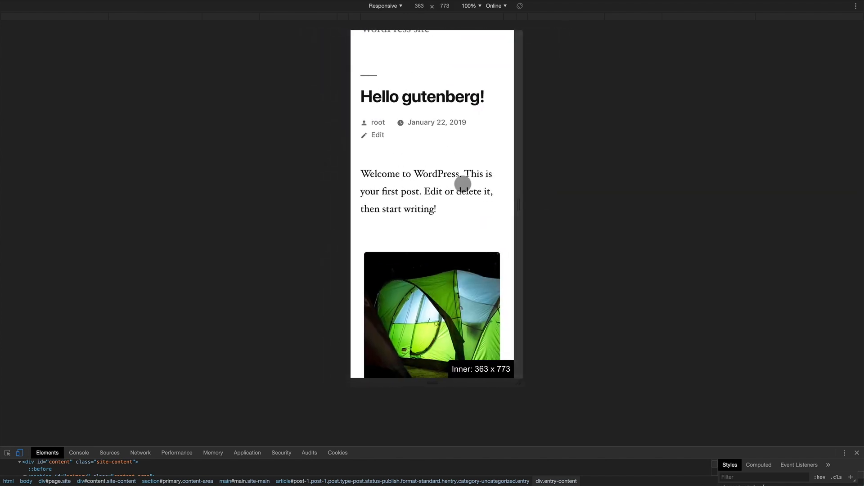
{"action": "scroll", "coordinate": [452, 178], "scroll_direction": "down", "scroll_amount": 20}
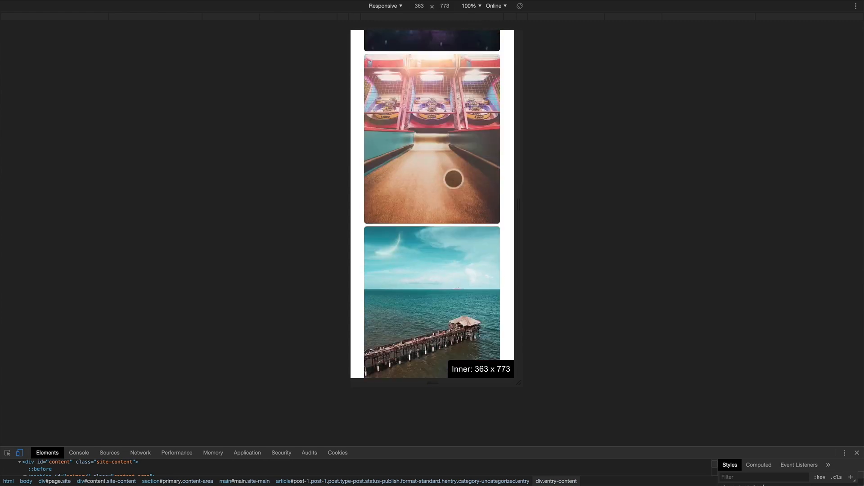
{"action": "scroll", "coordinate": [453, 179], "scroll_direction": "up", "scroll_amount": 12}
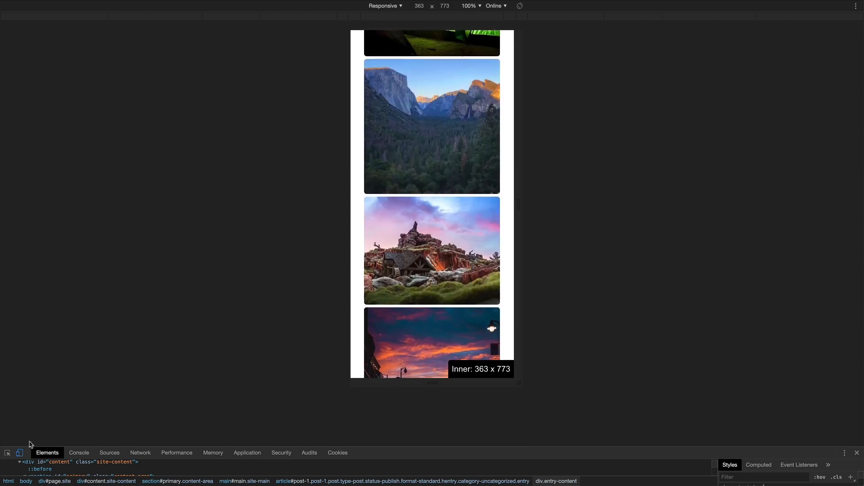
Leave the responsive device preview and reopen the post in the editor at its masonry gallery.
{"action": "left_click", "coordinate": [20, 453]}
{"action": "scroll", "coordinate": [371, 332], "scroll_direction": "up", "scroll_amount": 9}
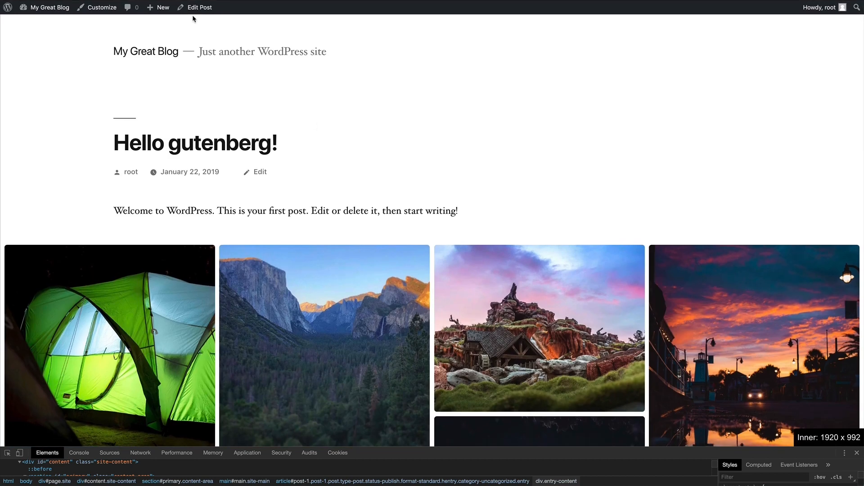
{"action": "left_click", "coordinate": [194, 8]}
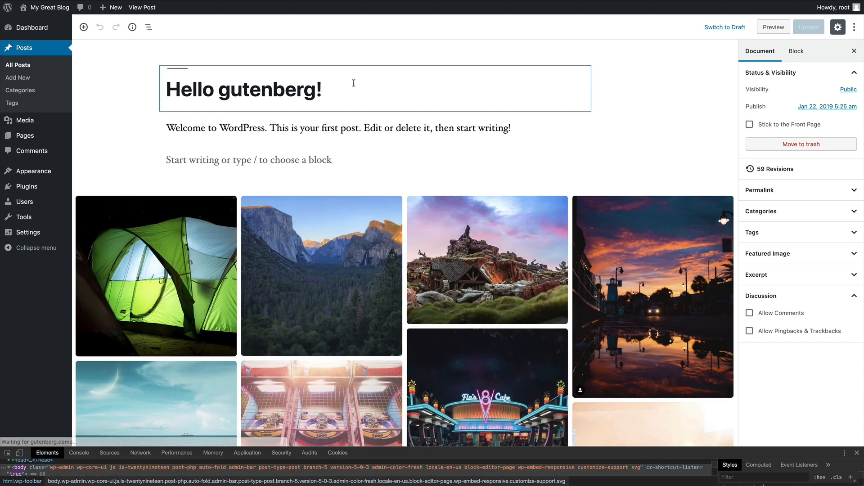
{"action": "scroll", "coordinate": [355, 86], "scroll_direction": "down", "scroll_amount": 1}
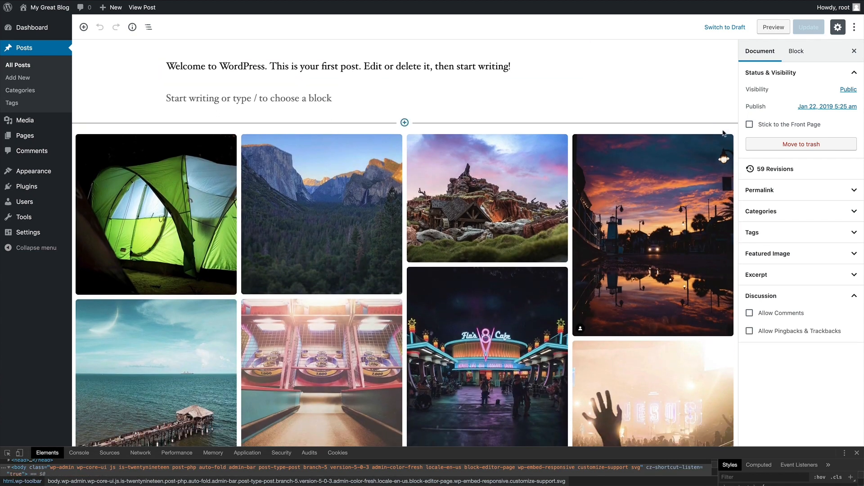
Set the masonry gallery to wide width and transform it into a Stacked gallery, reviewing its single-column images.
{"action": "left_click", "coordinate": [702, 134]}
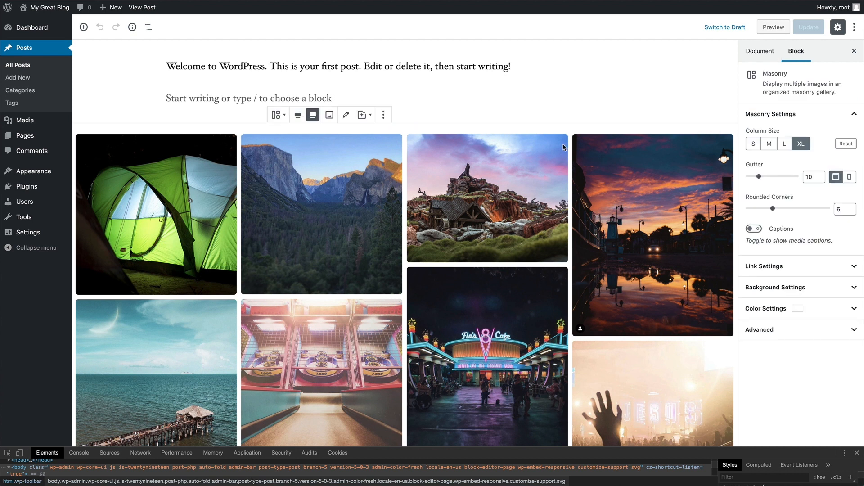
{"action": "left_click", "coordinate": [298, 116]}
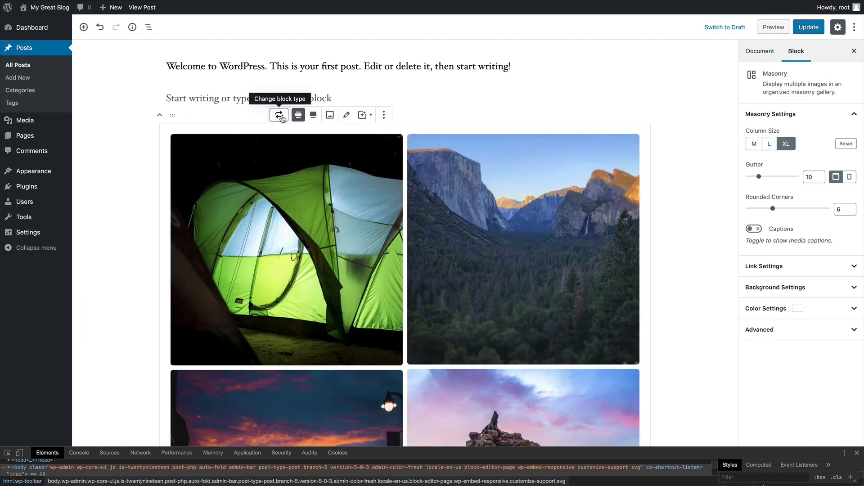
{"action": "left_click", "coordinate": [279, 116]}
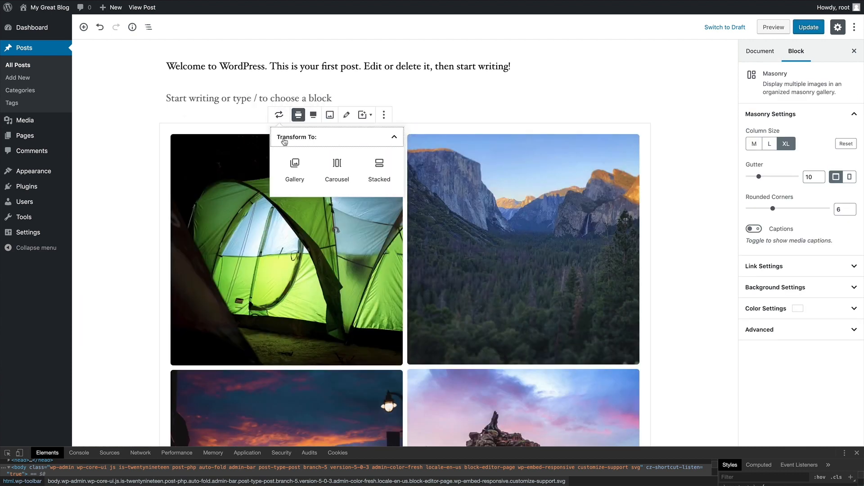
{"action": "left_click", "coordinate": [381, 171]}
{"action": "scroll", "coordinate": [148, 113], "scroll_direction": "down", "scroll_amount": 12}
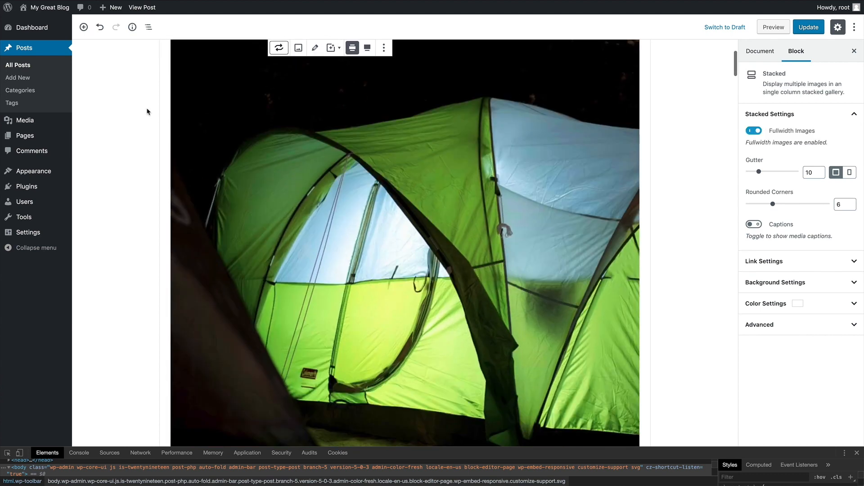
{"action": "scroll", "coordinate": [148, 110], "scroll_direction": "down", "scroll_amount": 12}
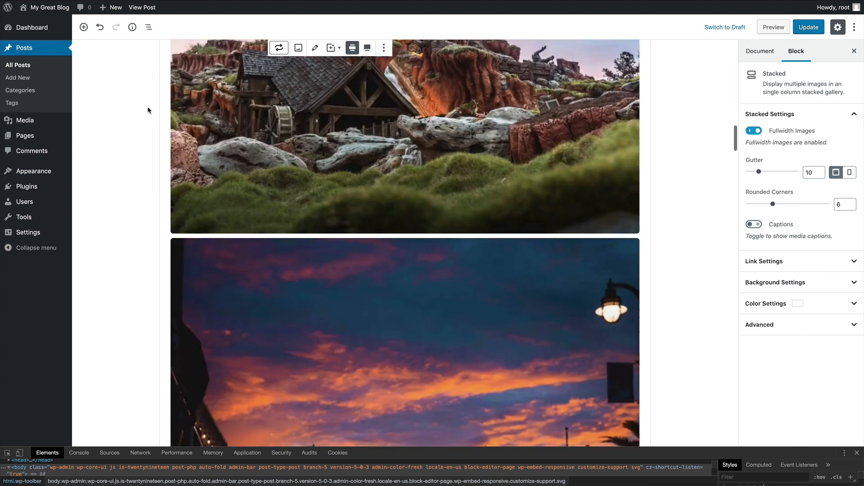
{"action": "scroll", "coordinate": [148, 110], "scroll_direction": "up", "scroll_amount": 15}
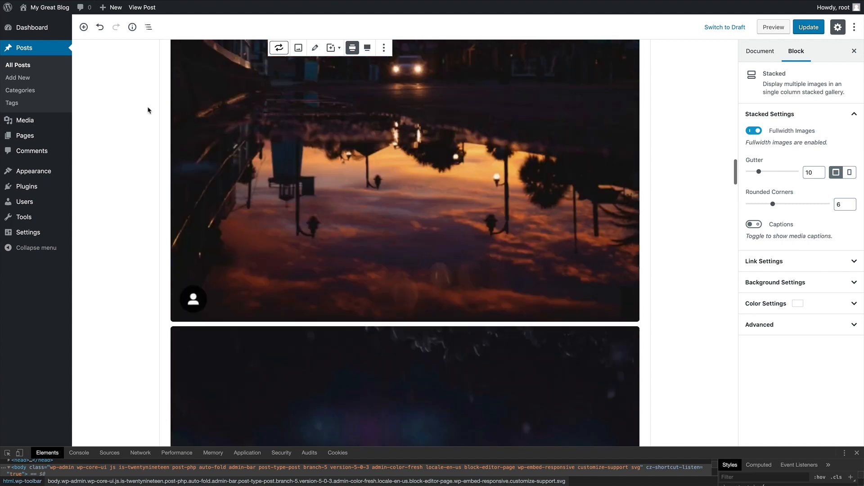
{"action": "scroll", "coordinate": [148, 110], "scroll_direction": "up", "scroll_amount": 10}
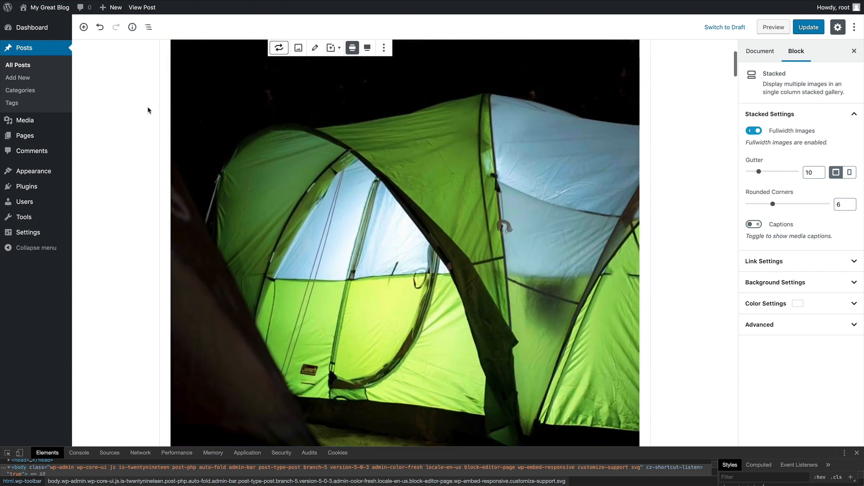
{"action": "scroll", "coordinate": [672, 171], "scroll_direction": "down", "scroll_amount": 1}
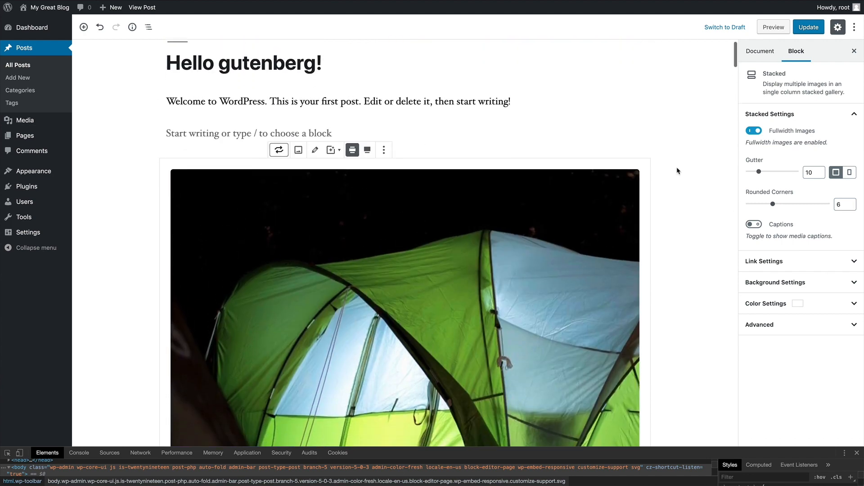
Turn off Fullwidth Images for the stacked gallery and look through the images at their own widths.
{"action": "left_click", "coordinate": [756, 132]}
{"action": "scroll", "coordinate": [680, 135], "scroll_direction": "down", "scroll_amount": 10}
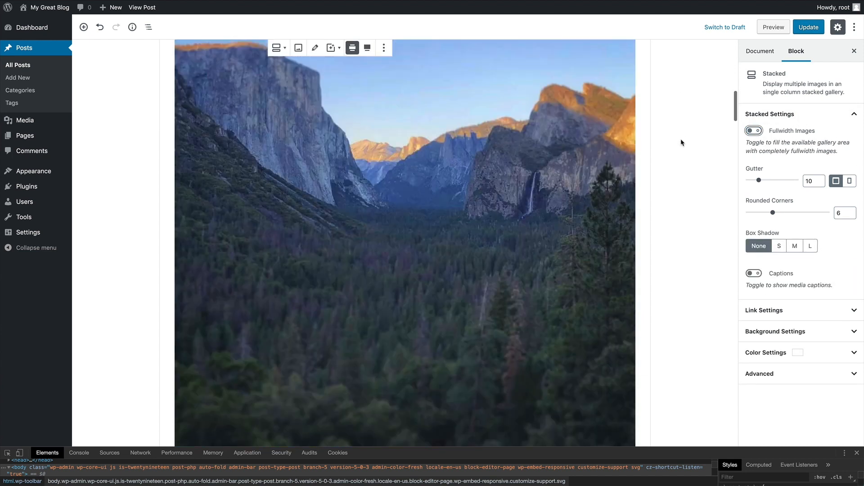
{"action": "scroll", "coordinate": [680, 143], "scroll_direction": "down", "scroll_amount": 15}
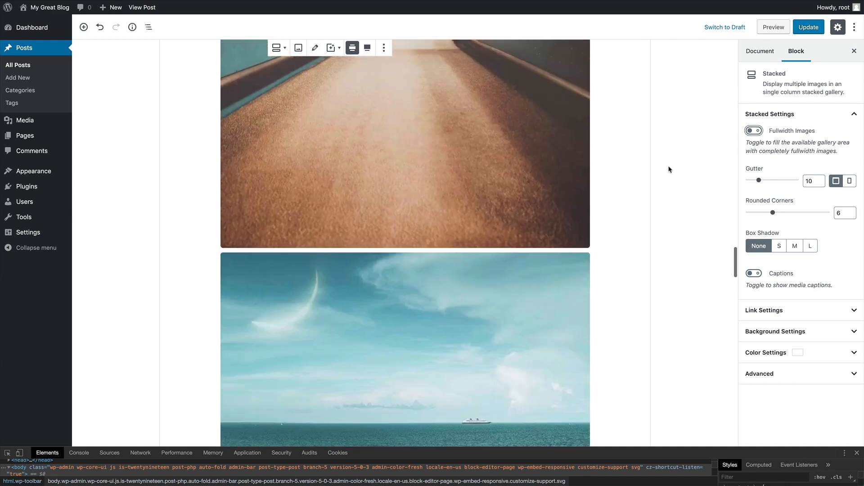
{"action": "scroll", "coordinate": [669, 169], "scroll_direction": "up", "scroll_amount": 15}
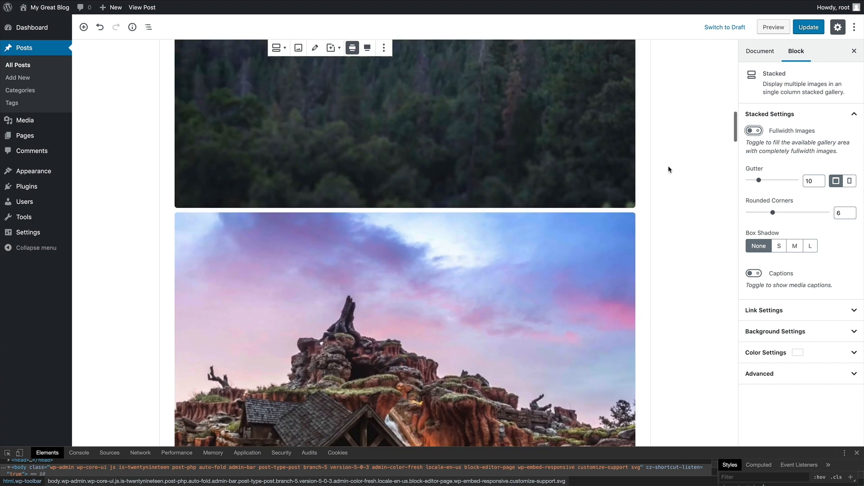
{"action": "scroll", "coordinate": [669, 169], "scroll_direction": "up", "scroll_amount": 10}
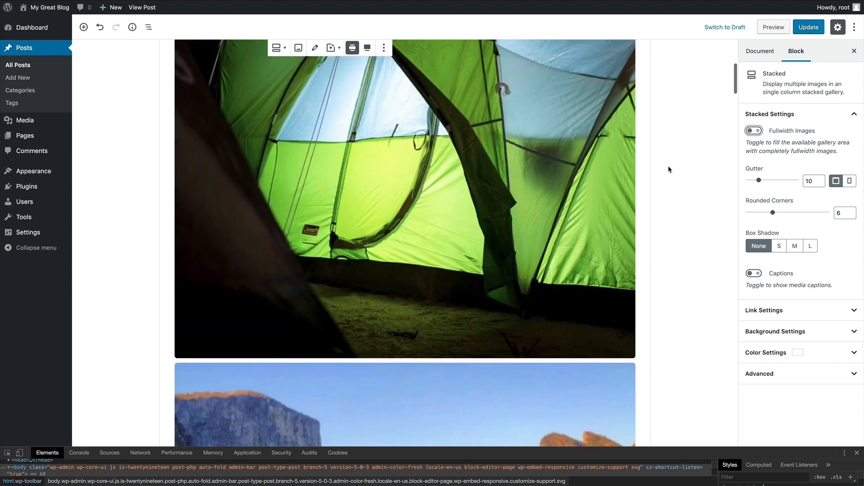
{"action": "scroll", "coordinate": [669, 169], "scroll_direction": "up", "scroll_amount": 4}
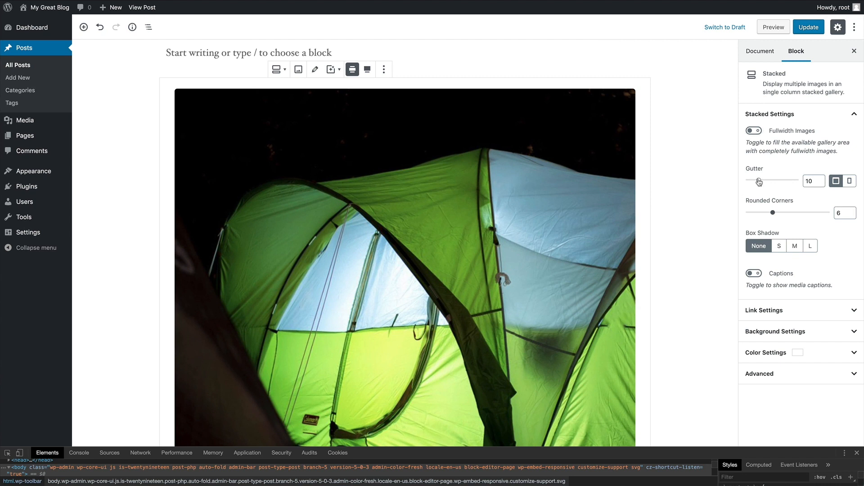
Set the stacked gallery's rounded corners to 5 and its gutter to 30, comparing against a gutter of 10.
{"action": "scroll", "coordinate": [679, 173], "scroll_direction": "down", "scroll_amount": 6}
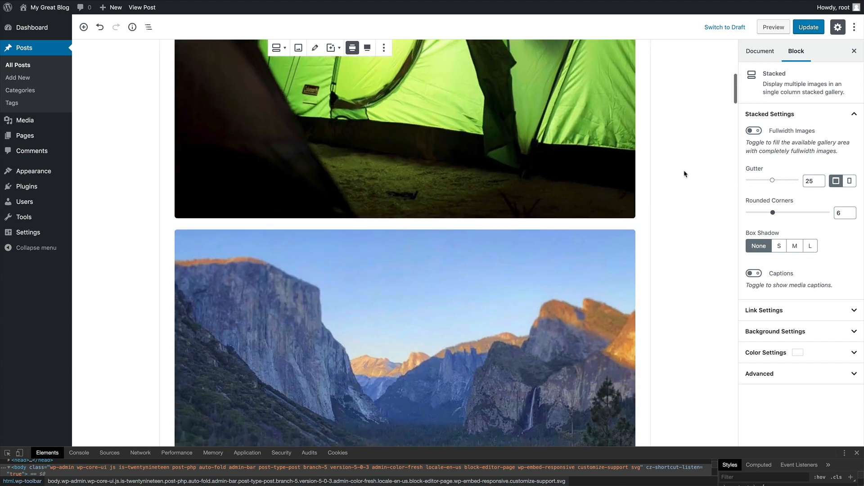
{"action": "mouse_move", "coordinate": [769, 182]}
{"action": "left_mouse_down"}
{"action": "mouse_move", "coordinate": [747, 181]}
{"action": "mouse_move", "coordinate": [758, 182]}
{"action": "left_mouse_up"}
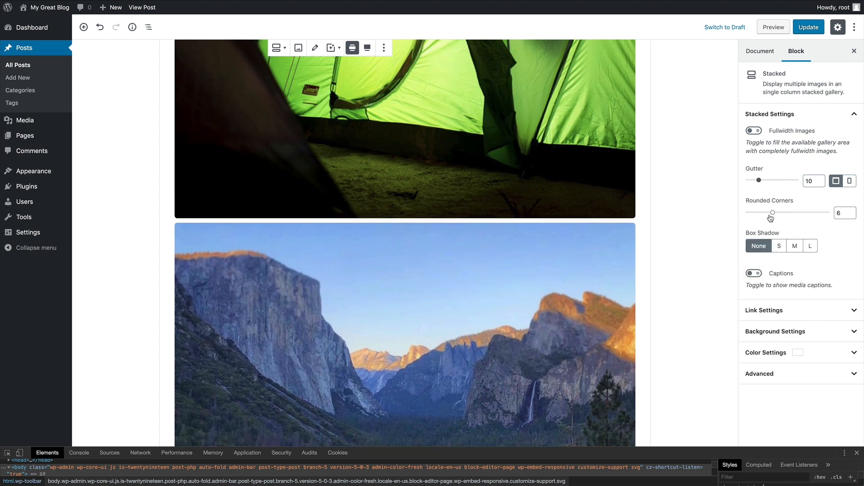
{"action": "left_click_drag", "start_coordinate": [770, 218], "coordinate": [767, 217]}
{"action": "scroll", "coordinate": [678, 201], "scroll_direction": "down", "scroll_amount": 1}
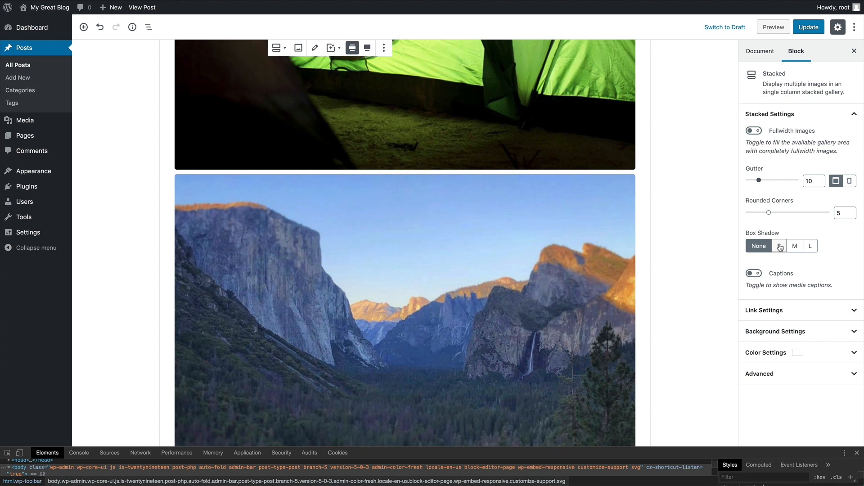
{"action": "left_click_drag", "start_coordinate": [758, 181], "coordinate": [776, 182]}
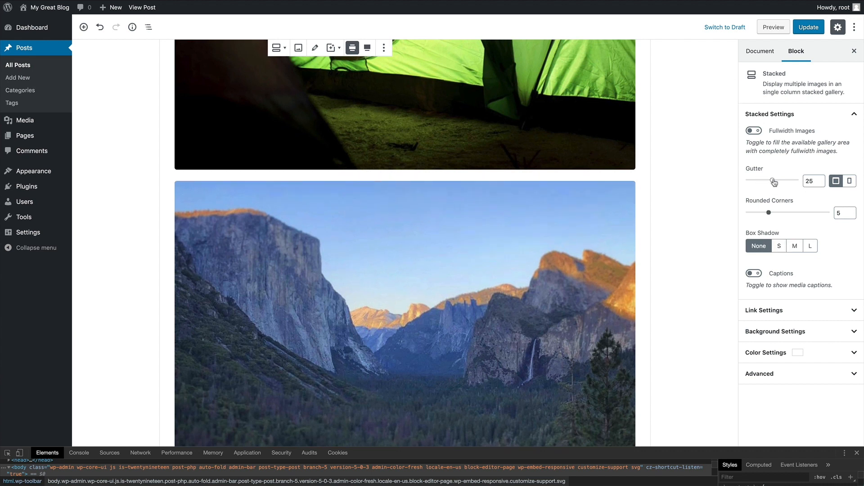
Compare the S and M box shadows on the stacked images and apply S.
{"action": "left_click", "coordinate": [779, 246]}
{"action": "left_click", "coordinate": [794, 247]}
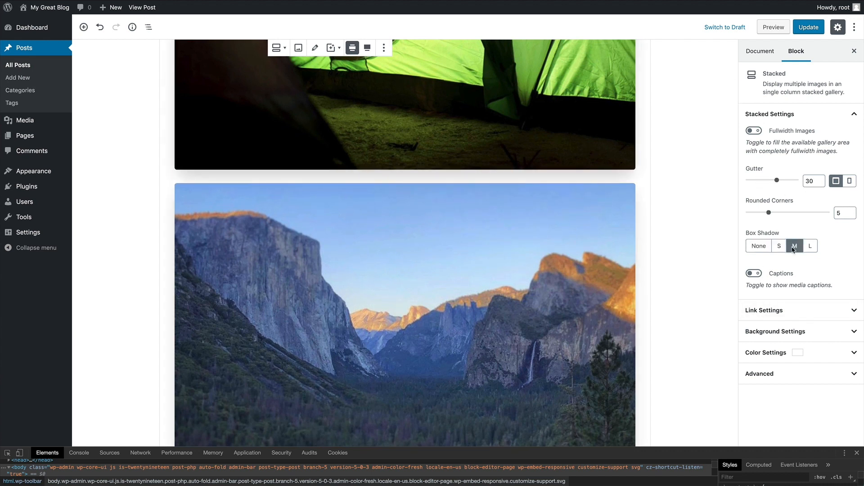
{"action": "left_click", "coordinate": [778, 248]}
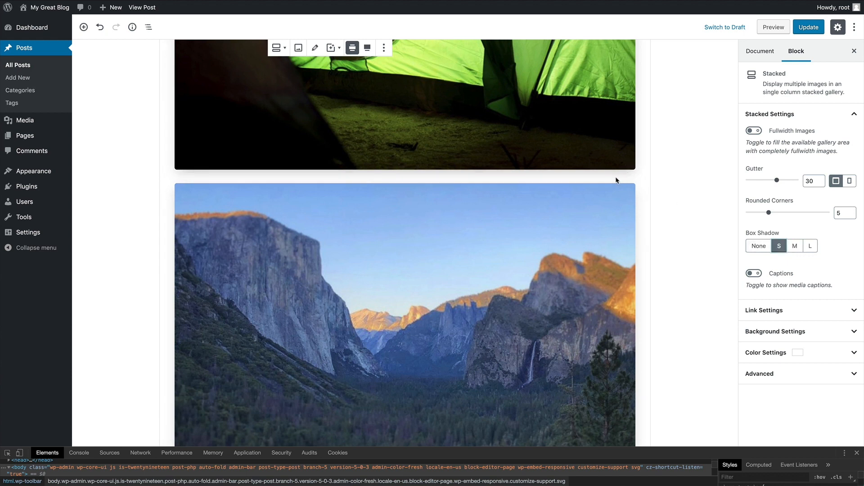
Check the Link To options for the gallery images and keep None.
{"action": "left_click", "coordinate": [773, 311]}
{"action": "left_click", "coordinate": [776, 341]}
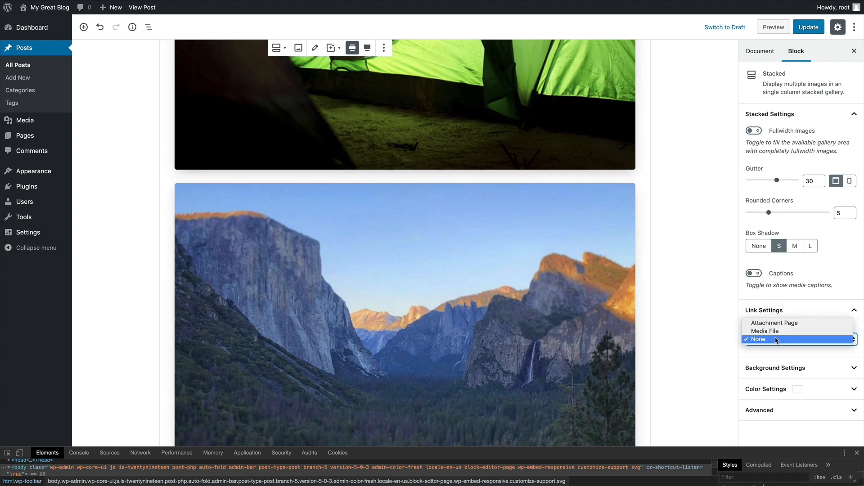
{"action": "left_click", "coordinate": [778, 342]}
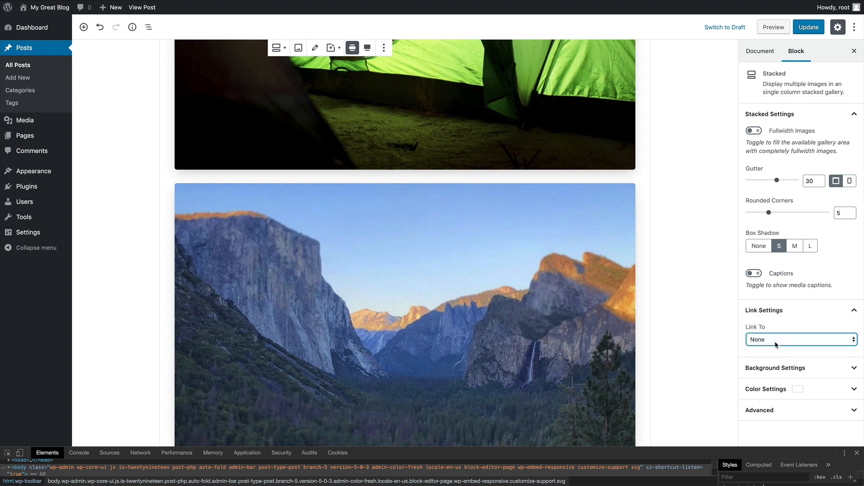
Set the gallery's background padding to 35 and collapse the background and stacked settings.
{"action": "left_click", "coordinate": [777, 369]}
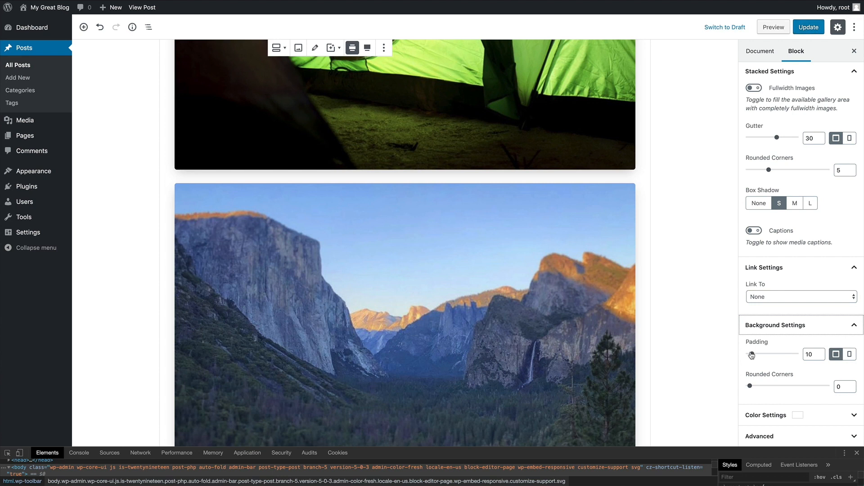
{"action": "mouse_move", "coordinate": [751, 355]}
{"action": "left_mouse_down"}
{"action": "mouse_move", "coordinate": [772, 356]}
{"action": "mouse_move", "coordinate": [764, 357]}
{"action": "left_mouse_up"}
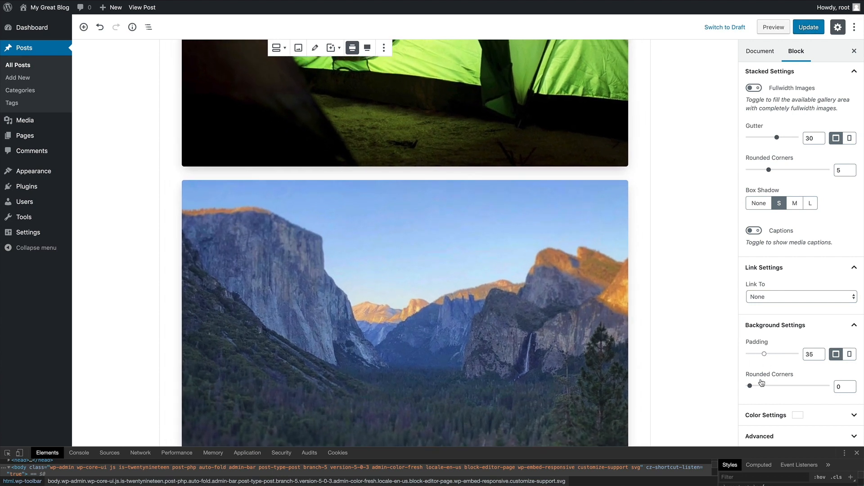
{"action": "left_click", "coordinate": [776, 326]}
{"action": "left_click", "coordinate": [794, 118]}
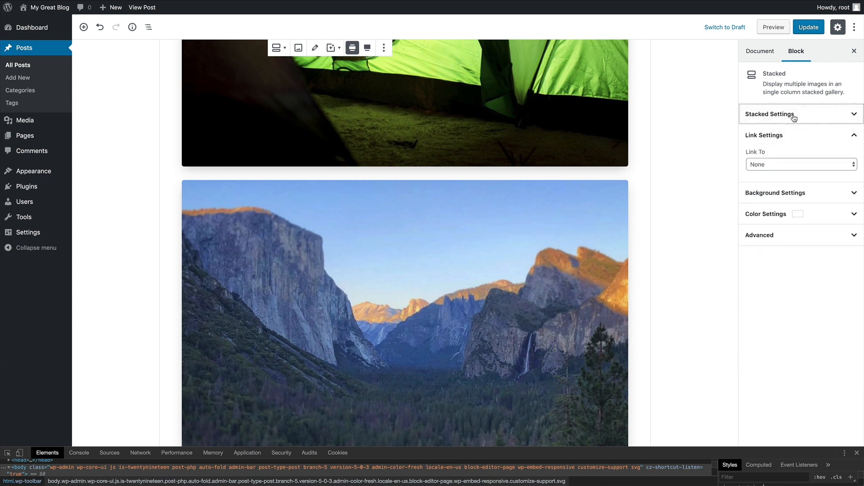
Try gray and black as the gallery's background color, apply the lighter blue, and review it around the images.
{"action": "left_click", "coordinate": [773, 219]}
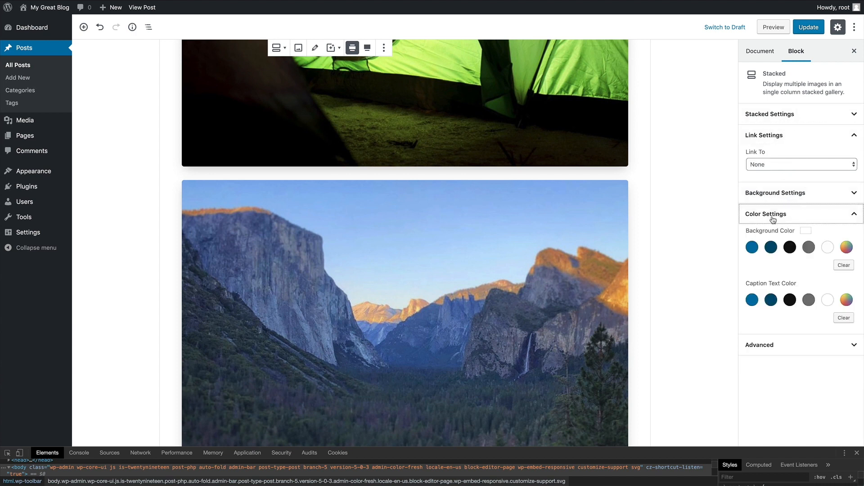
{"action": "left_click", "coordinate": [806, 251]}
{"action": "left_click", "coordinate": [790, 248]}
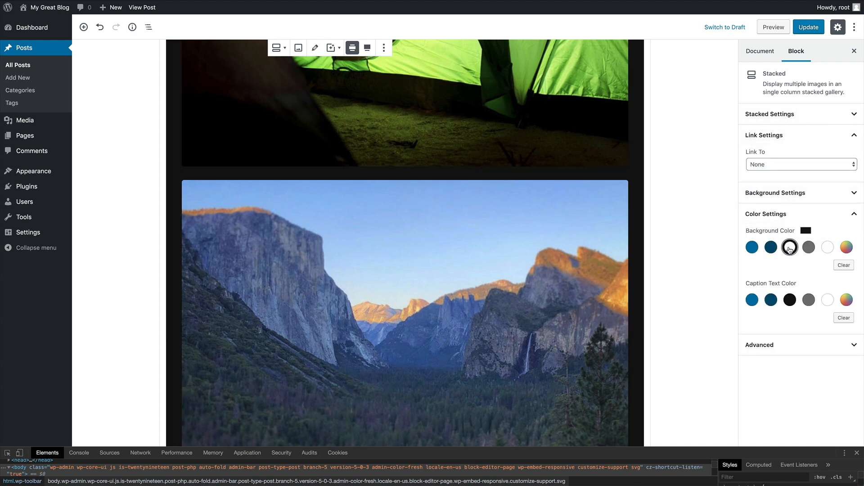
{"action": "left_click", "coordinate": [753, 248]}
{"action": "scroll", "coordinate": [626, 186], "scroll_direction": "up", "scroll_amount": 10}
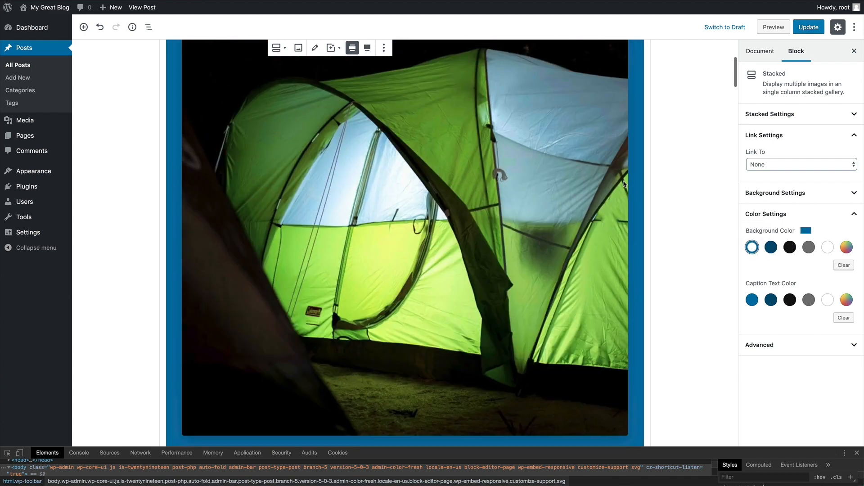
{"action": "scroll", "coordinate": [624, 184], "scroll_direction": "down", "scroll_amount": 20}
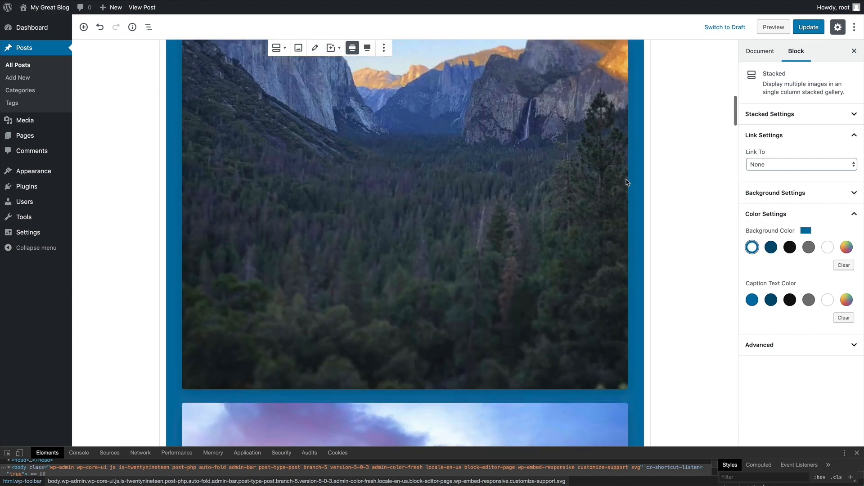
{"action": "scroll", "coordinate": [627, 182], "scroll_direction": "up", "scroll_amount": 20}
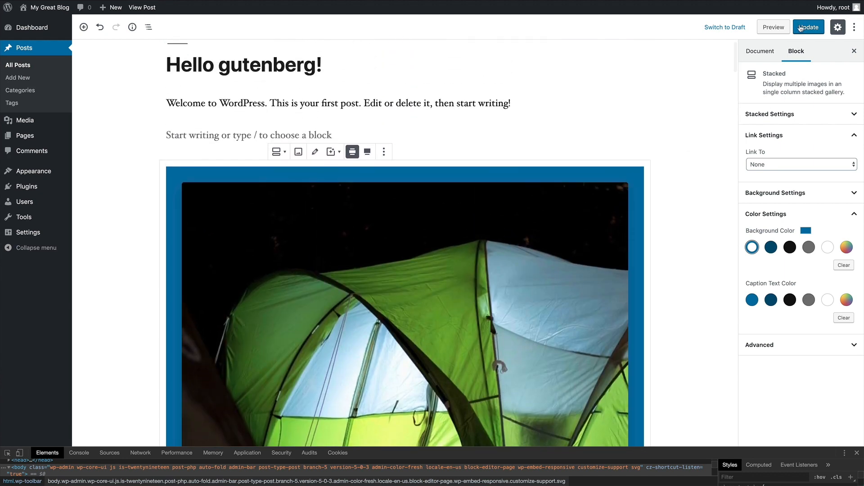
Update the post and open the published page to review the stacked gallery on its blue background.
{"action": "left_click", "coordinate": [801, 28]}
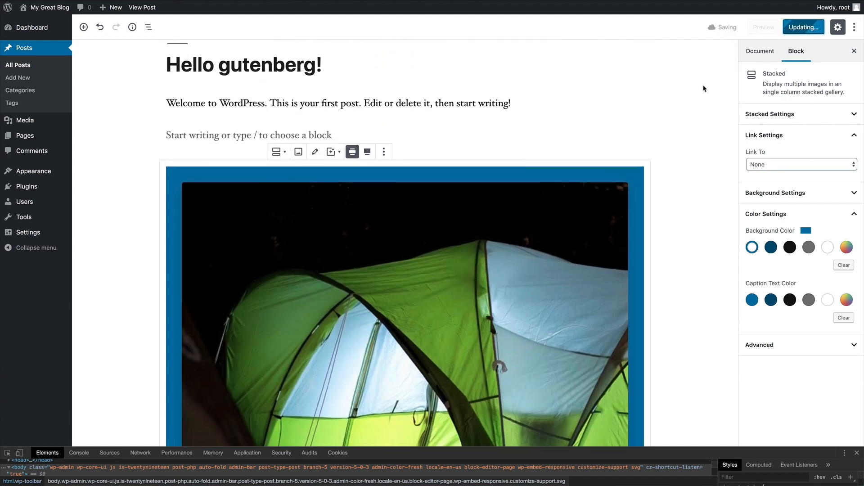
{"action": "left_click", "coordinate": [133, 53]}
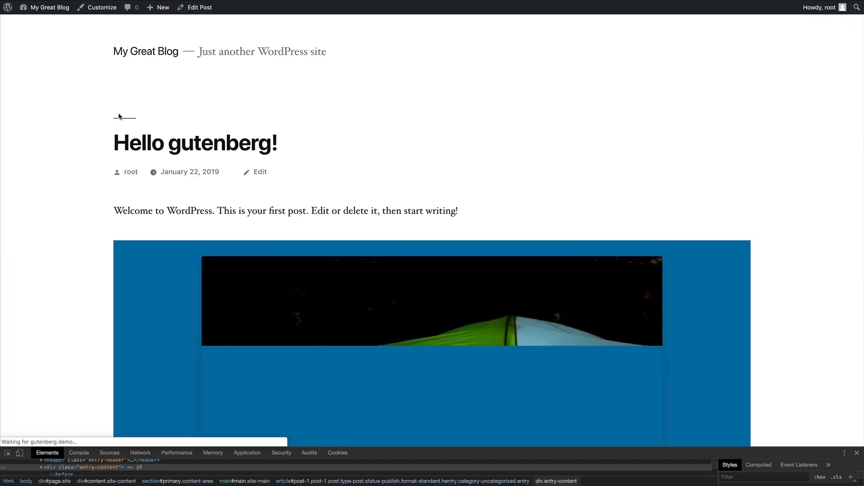
{"action": "scroll", "coordinate": [82, 120], "scroll_direction": "down", "scroll_amount": 12}
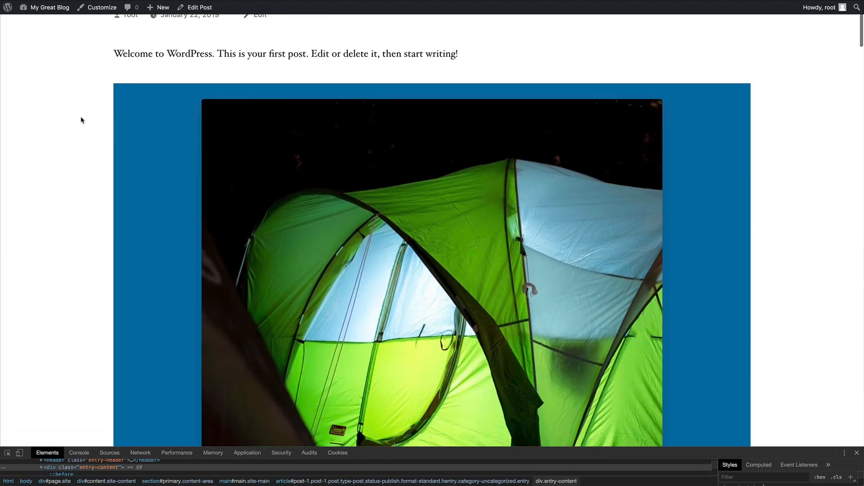
{"action": "scroll", "coordinate": [81, 120], "scroll_direction": "down", "scroll_amount": 15}
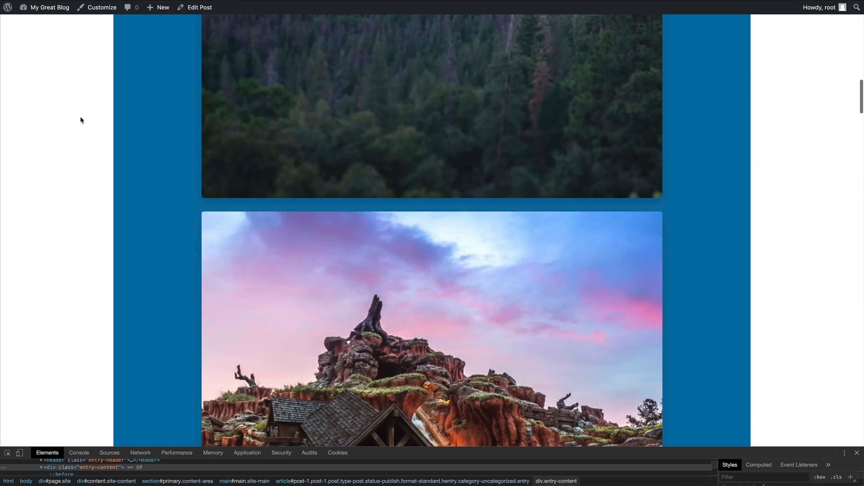
{"action": "scroll", "coordinate": [81, 120], "scroll_direction": "down", "scroll_amount": 12}
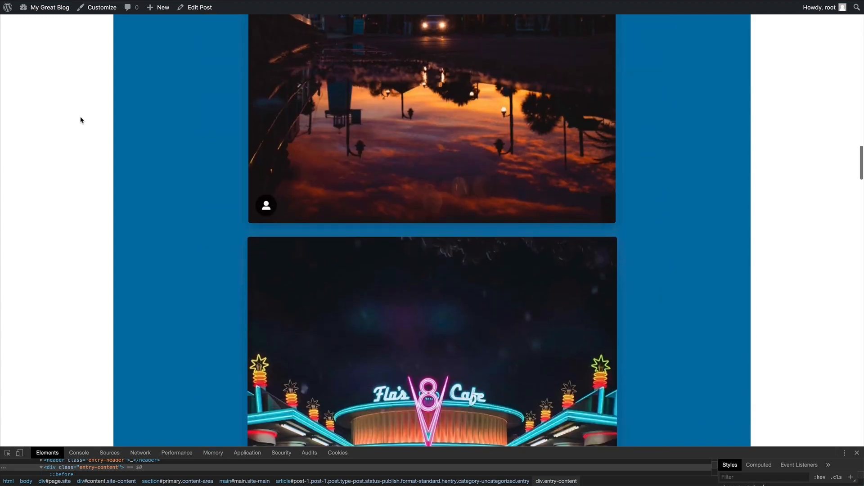
{"action": "scroll", "coordinate": [82, 119], "scroll_direction": "down", "scroll_amount": 10}
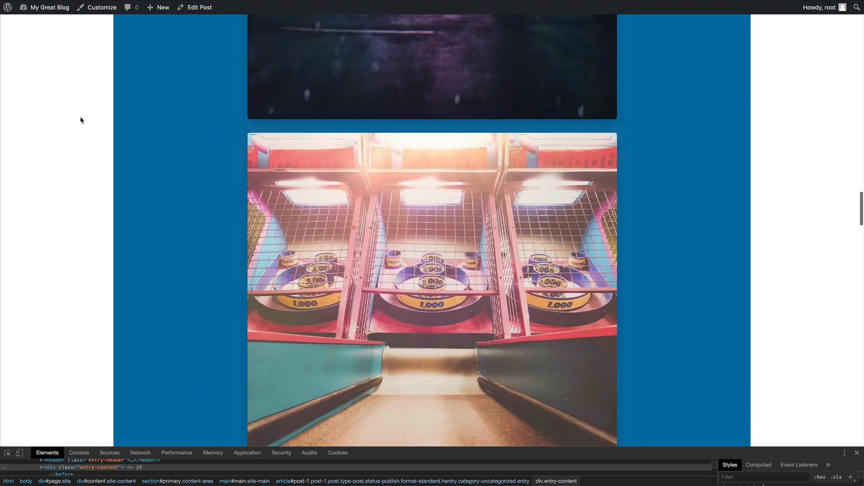